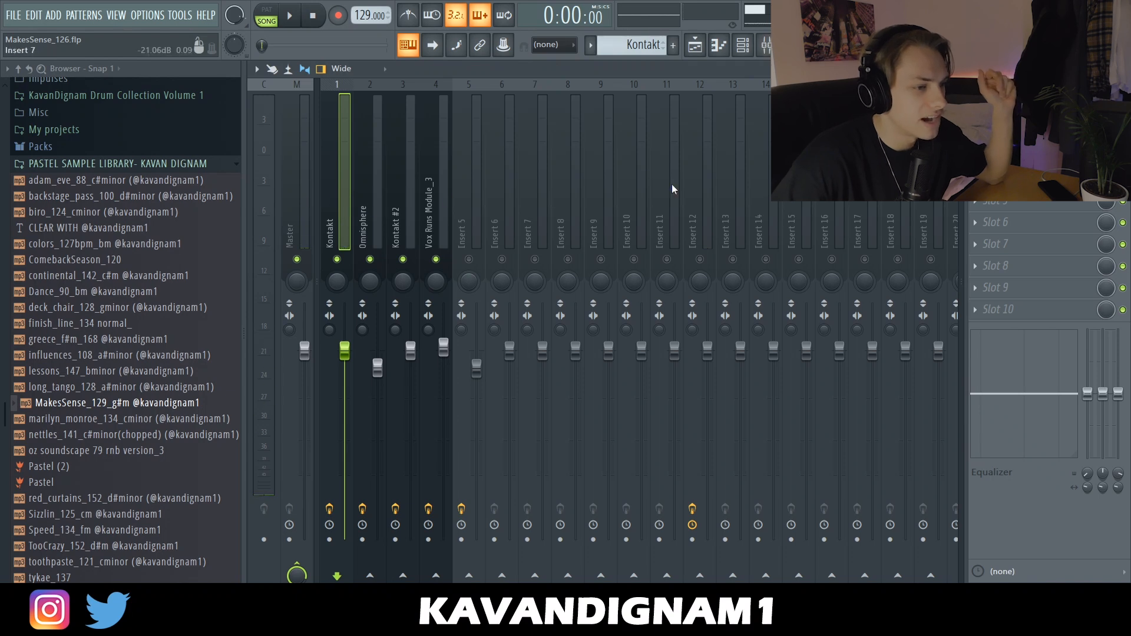
- Review the Fruity parametric EQ 2 on the Kontakt insert and solo Track 3 in the playlist
left_click(1025, 113)
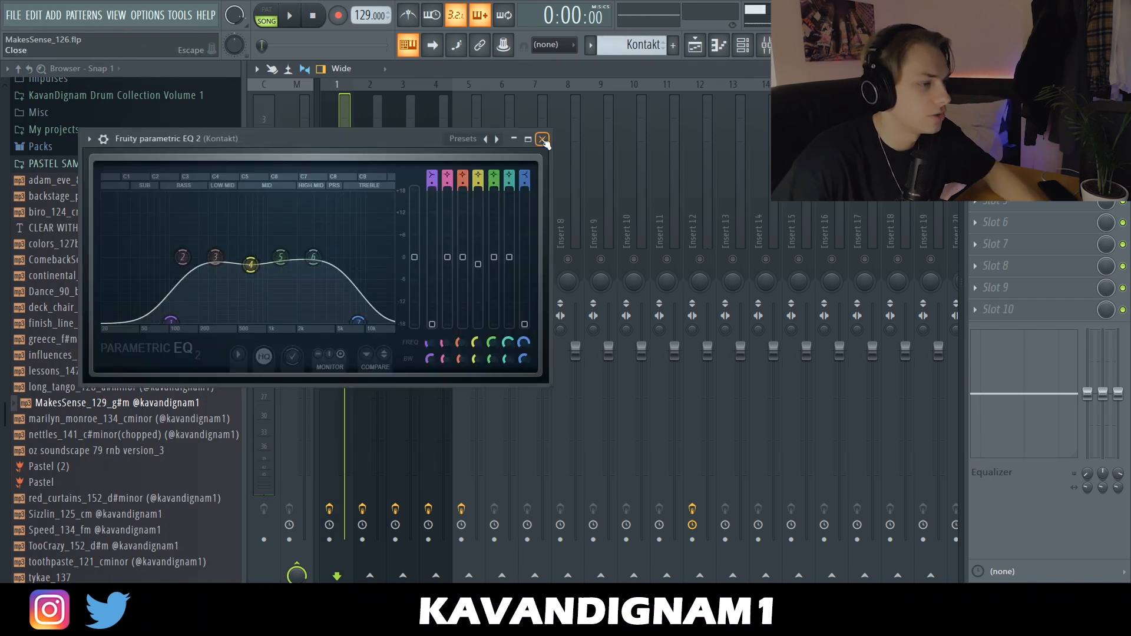
left_click(542, 140)
left_click(696, 45)
left_click(446, 232)
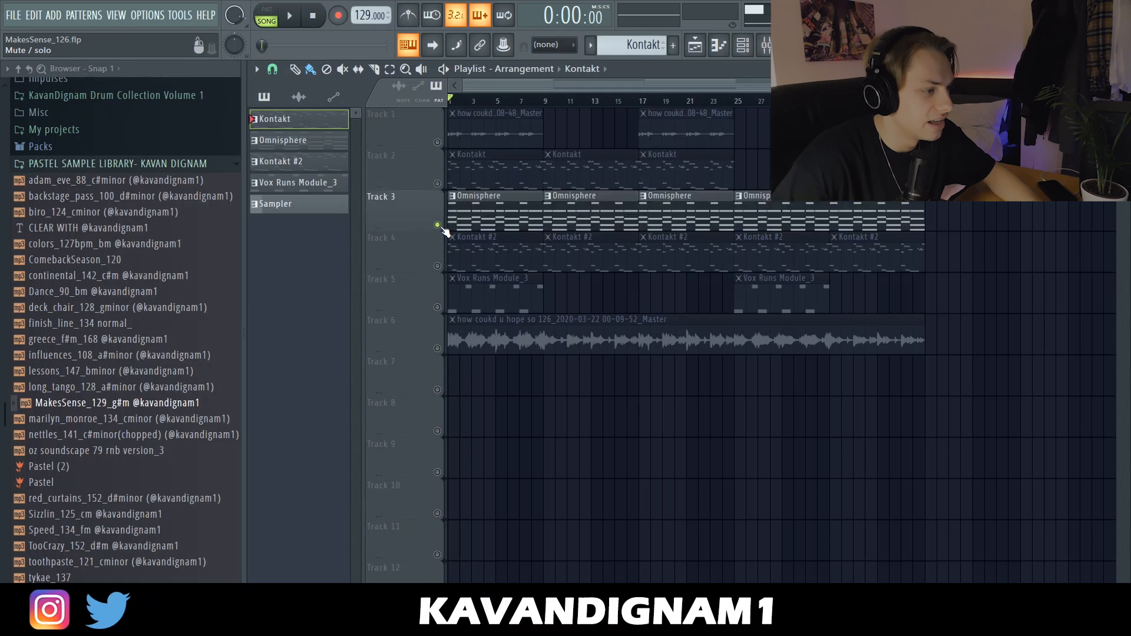
- Open the Omnisphere notes in the piano roll and examine the chord progression during playback
left_click(746, 54)
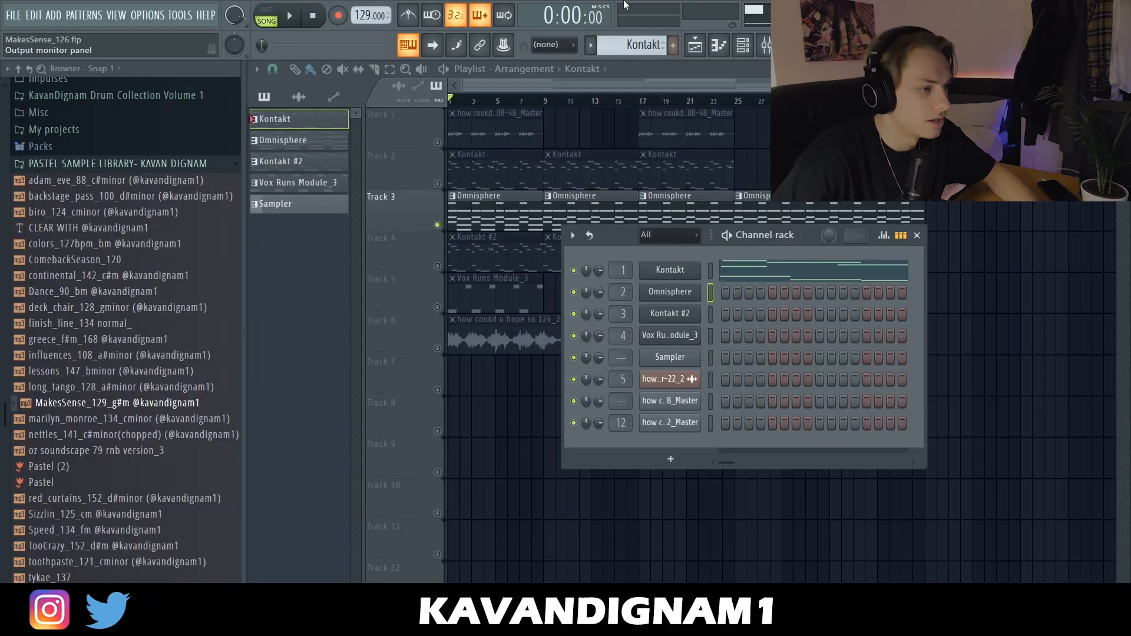
scroll(633, 52, "down", 1)
left_click(775, 297)
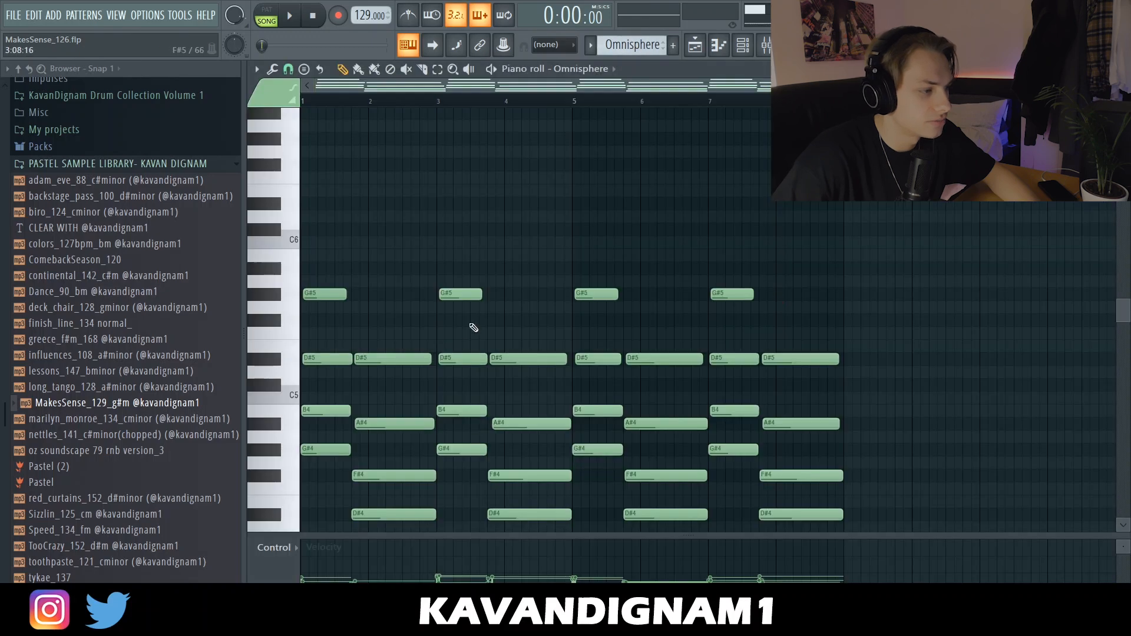
scroll(465, 331, "down", 4)
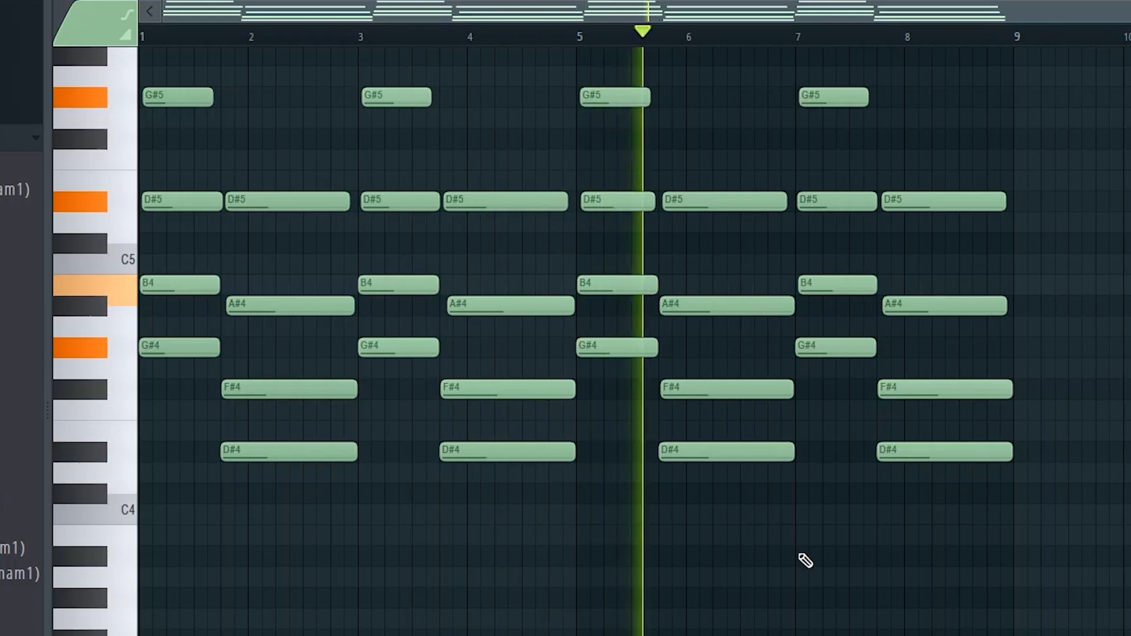
scroll(878, 571, "down", 2)
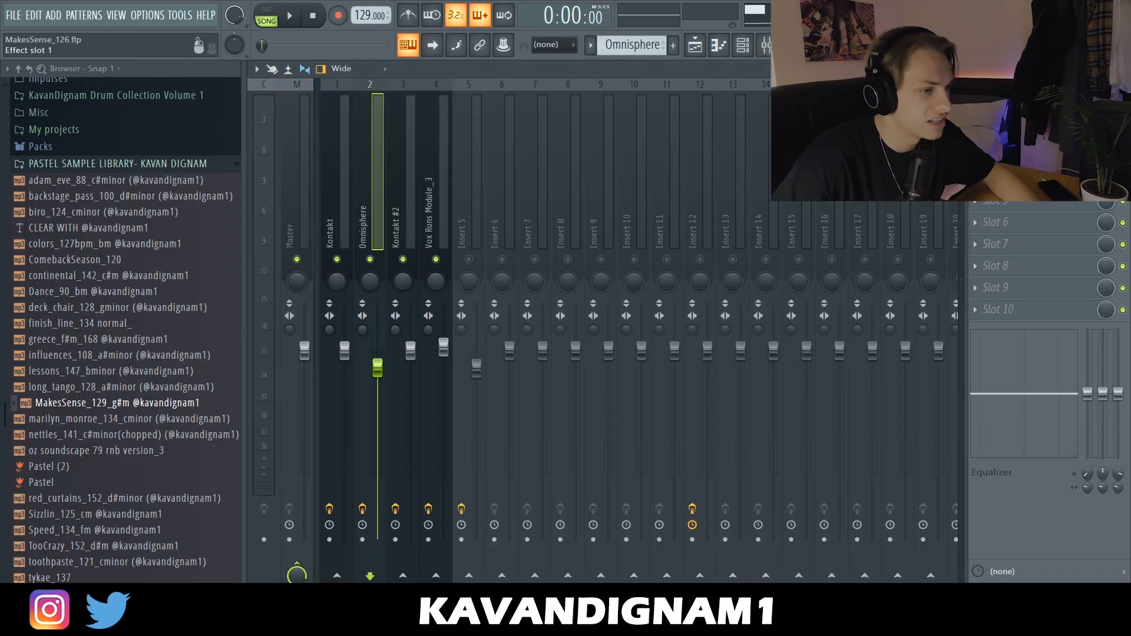
- Review the first effect on the Omnisphere insert and solo Track 4 in the playlist
left_click(1022, 113)
left_click(695, 46)
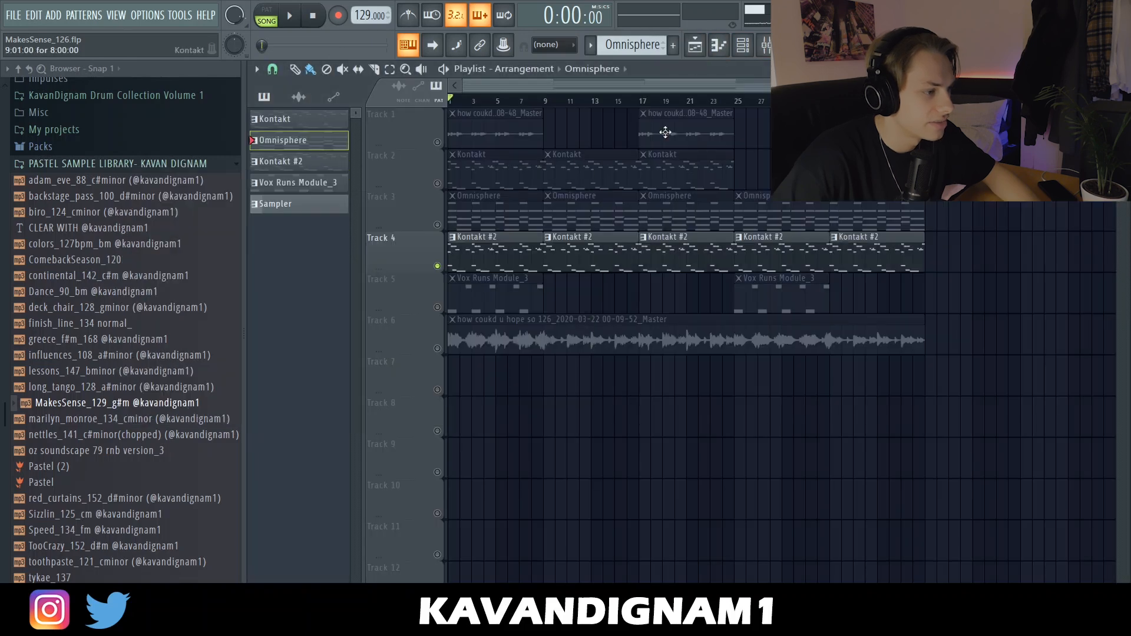
- Open the Kontakt #2 notes in the piano roll and play them back
left_click(744, 51)
left_click(692, 320)
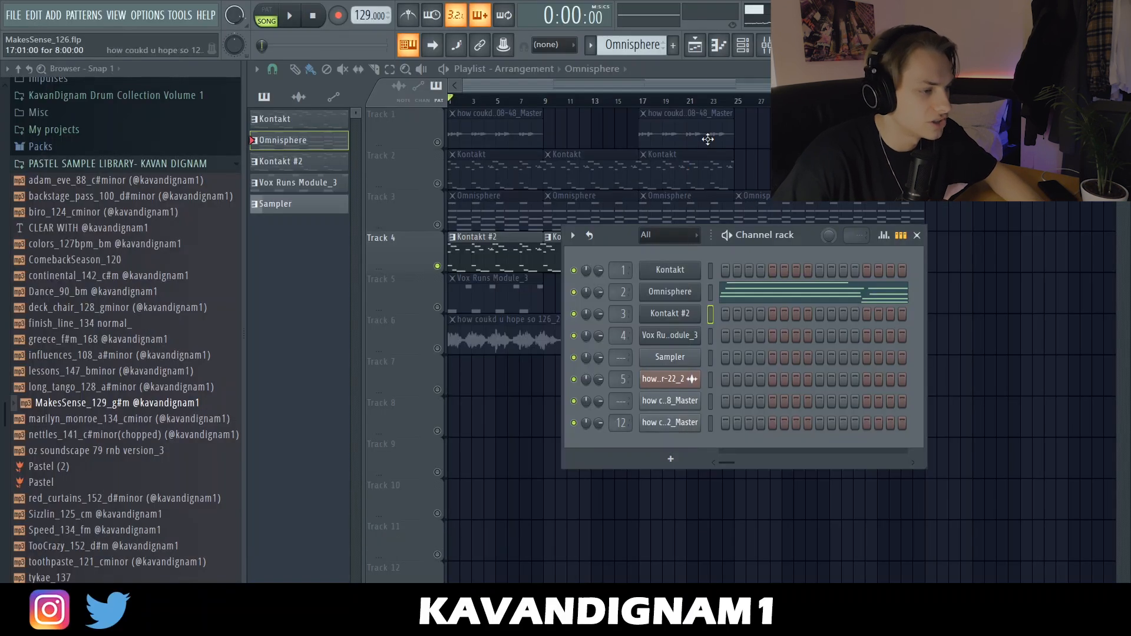
scroll(648, 45, "down", 1)
left_click(773, 308)
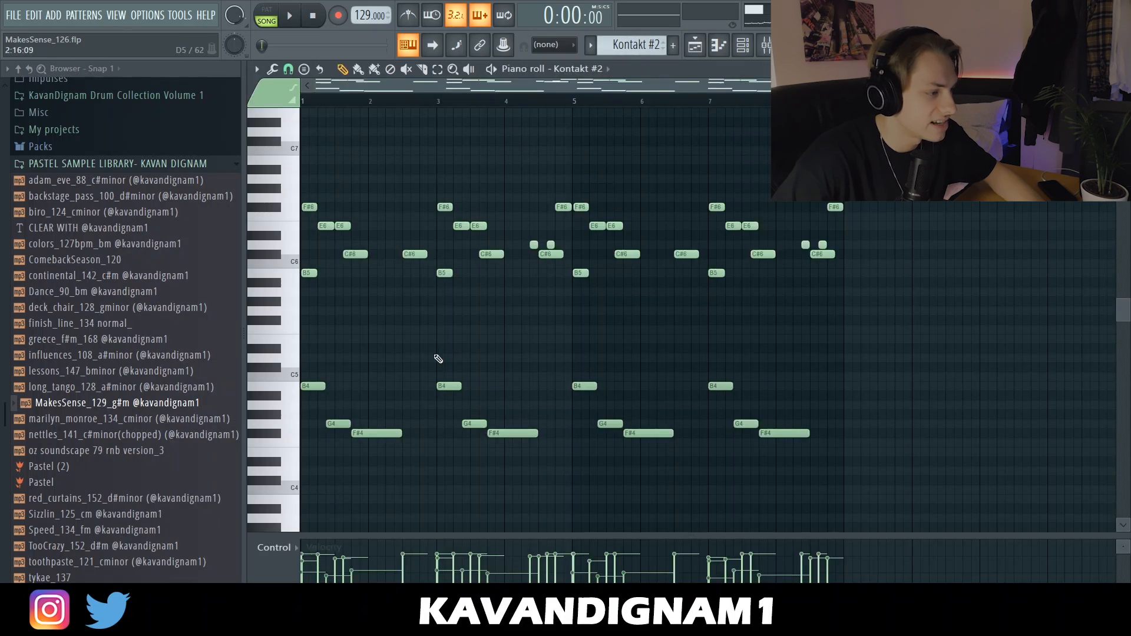
key("space")
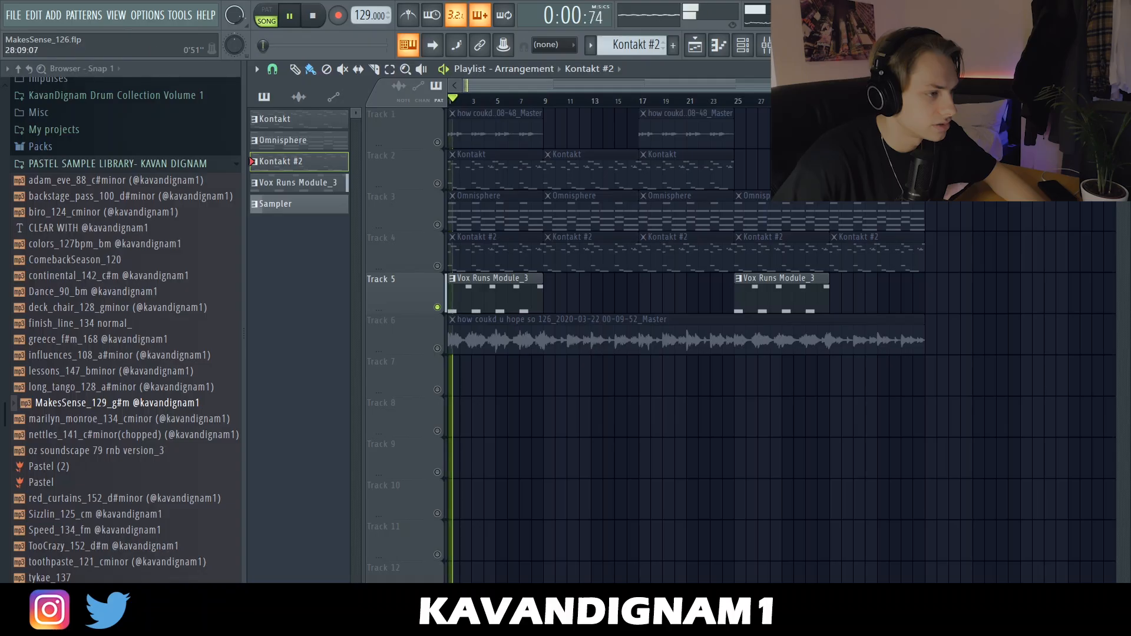
- Examine the Vox Runs Module_3 notes in the piano roll and the Fruity parametric EQ 2 on Insert 5
double_click(516, 300)
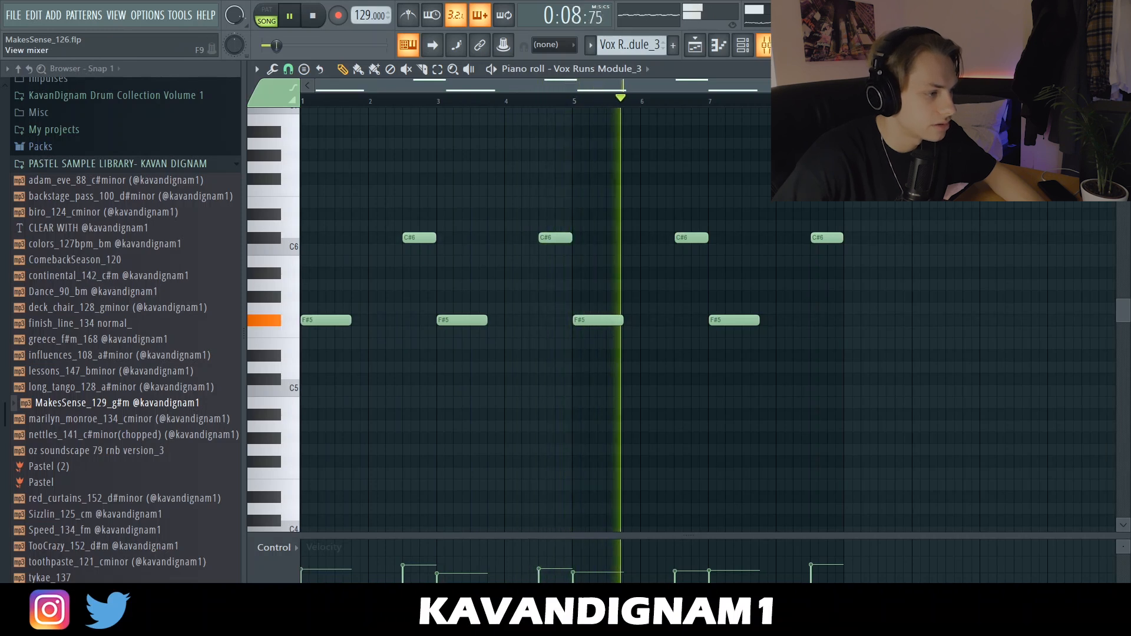
left_click(772, 45)
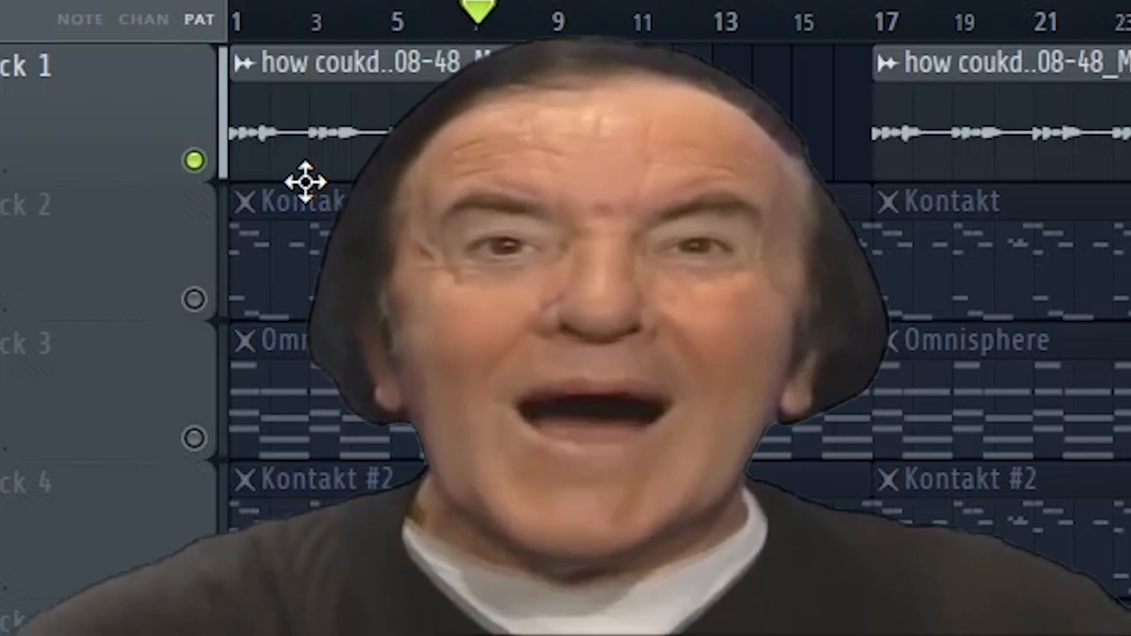
key("space")
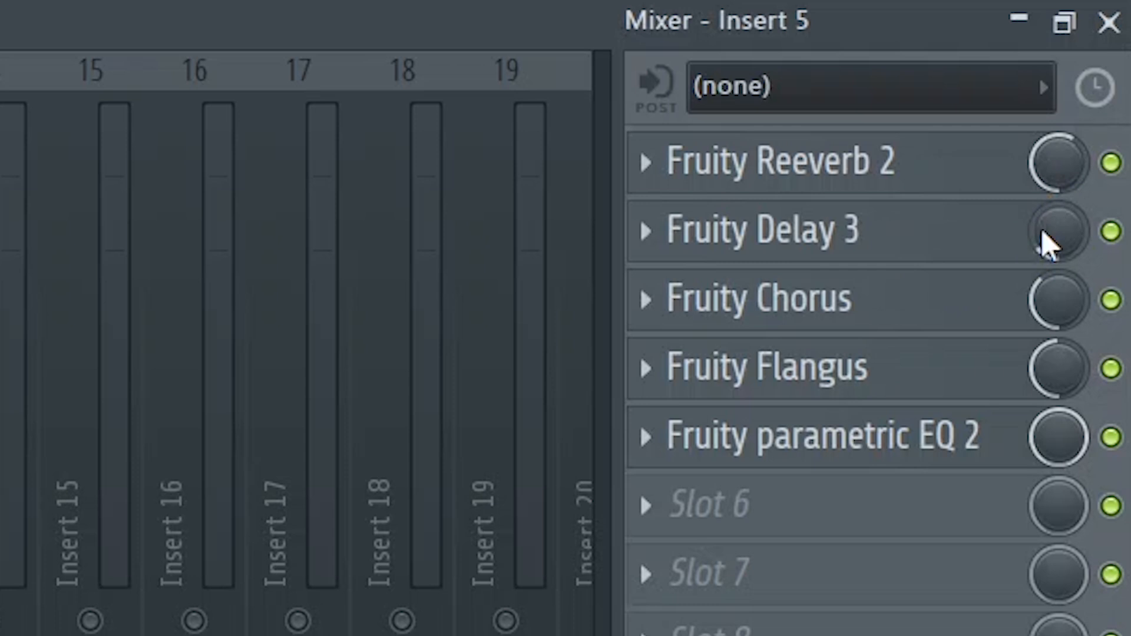
left_click(812, 451)
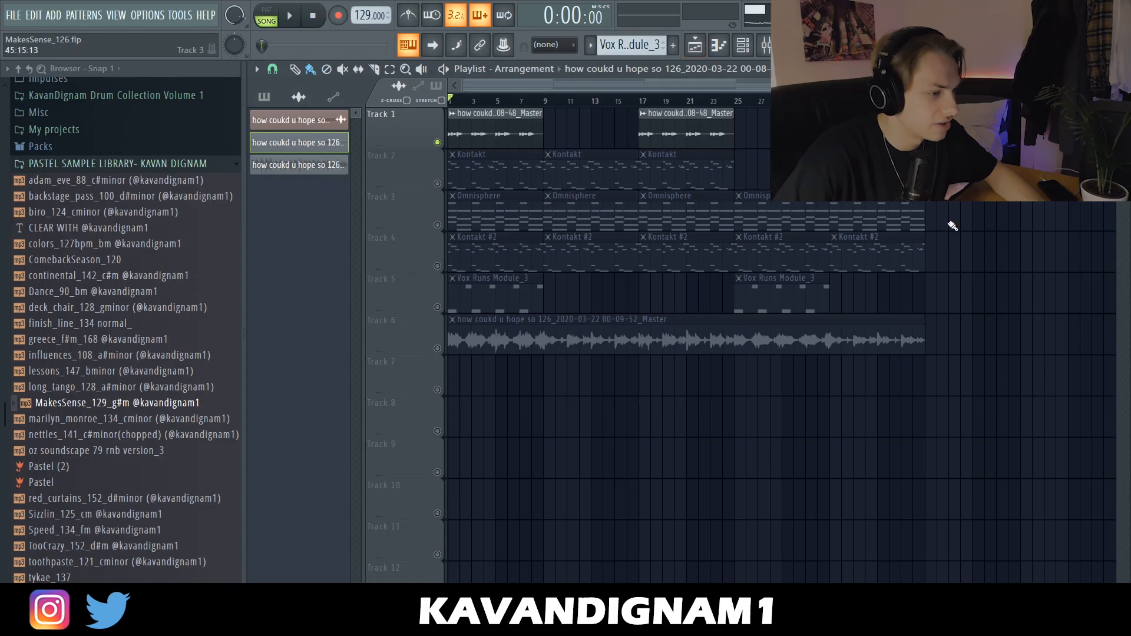
- Solo the full-length audio recording on Track 6 of the playlist
left_click_drag(937, 299, 434, 172)
left_click(527, 299, "ctrl")
right_click(438, 349)
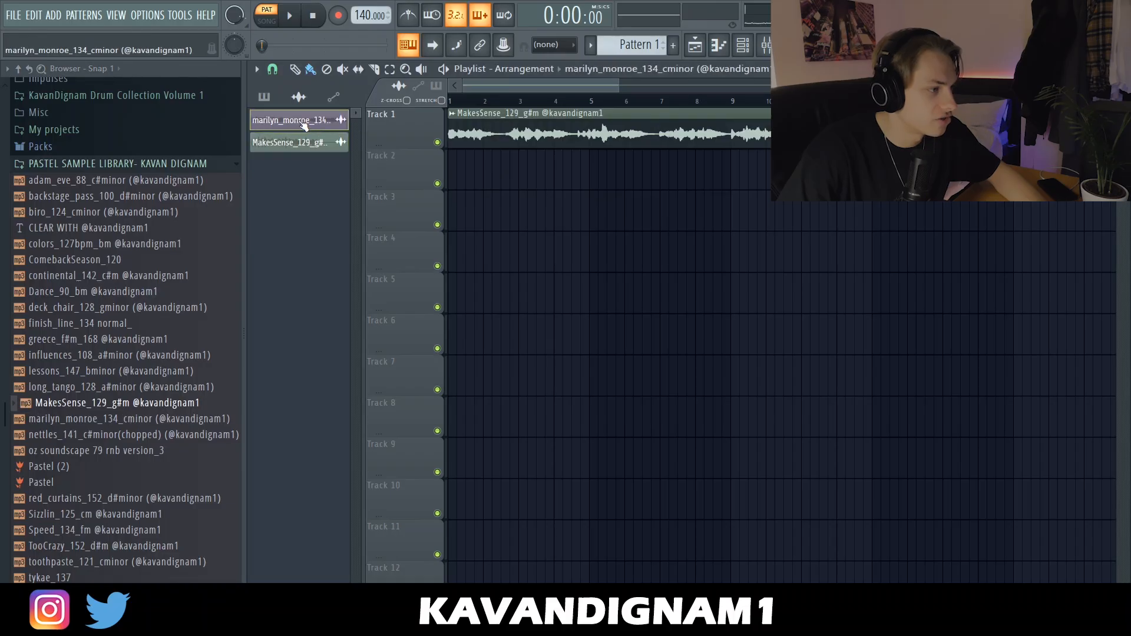
- Delete the marilyn_monroe_134_cminor audio clip from the new project
right_click(301, 124)
left_click(349, 278)
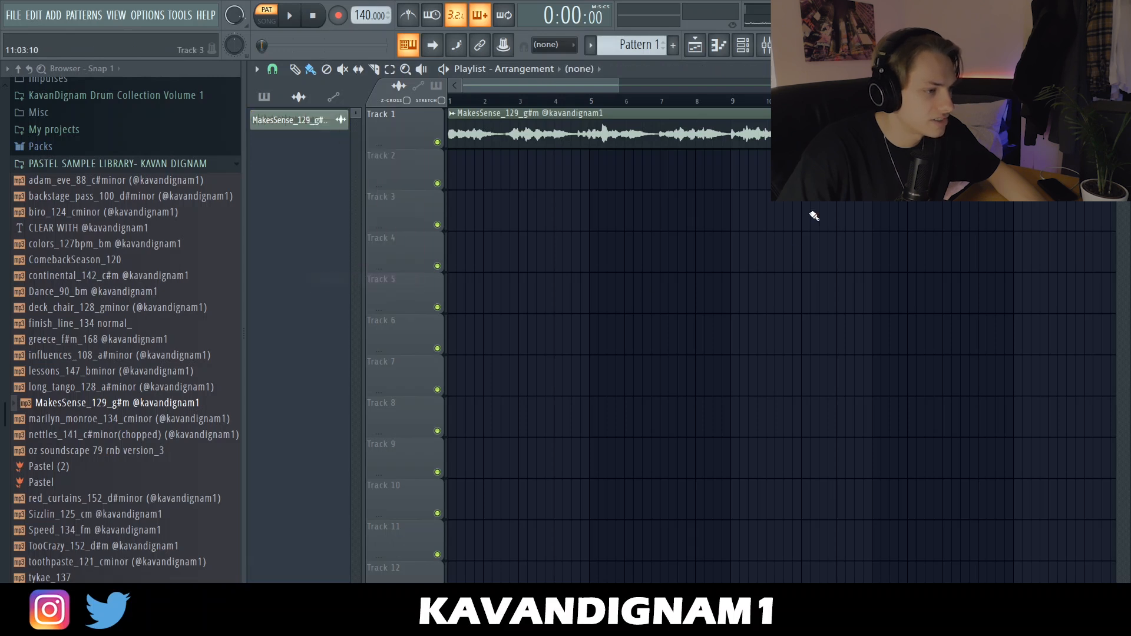
scroll(589, 220, "down", 4)
left_click(651, 47)
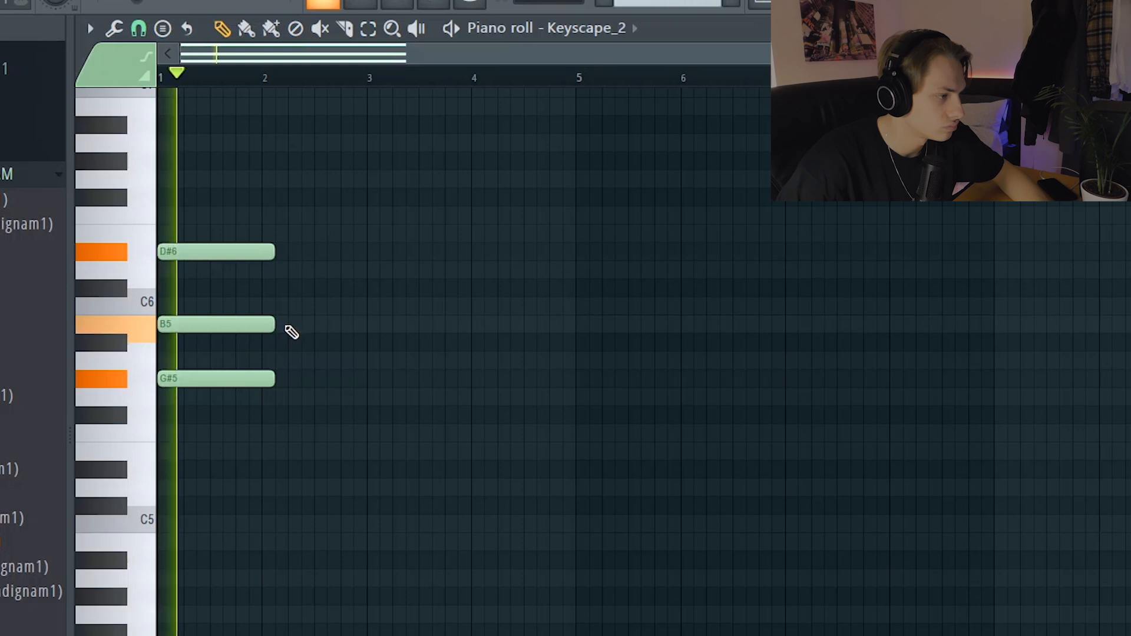
- Trim the G#5, B5 and D#6 notes of the Keyscape_2 chord to one bar and play it back
left_click_drag(277, 460, 274, 271)
left_click(278, 320)
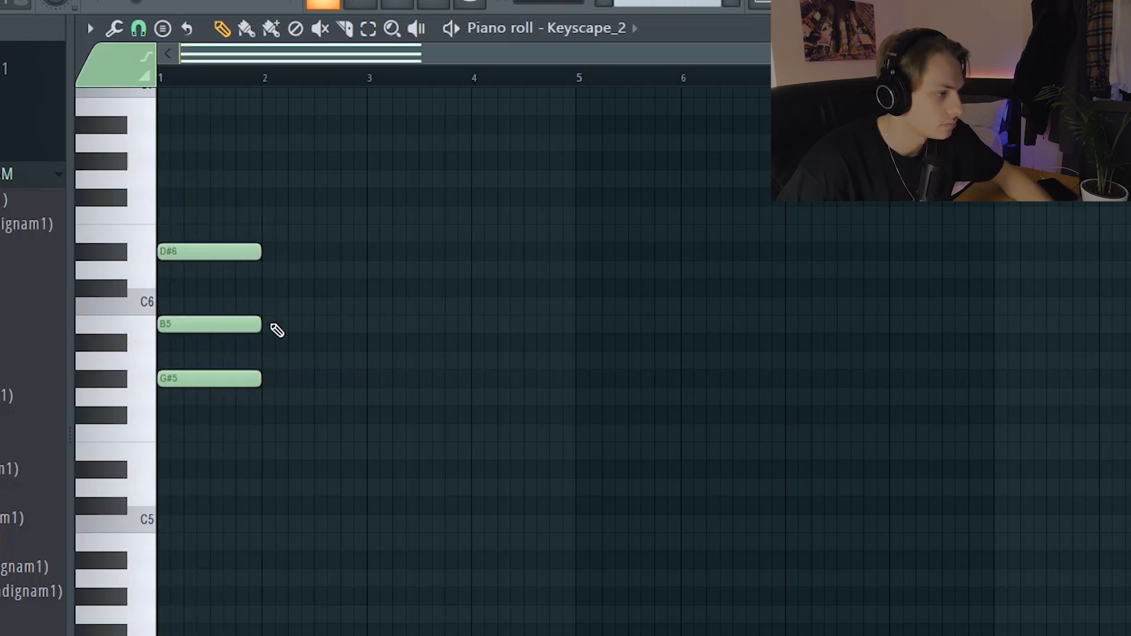
key("space")
key("space")
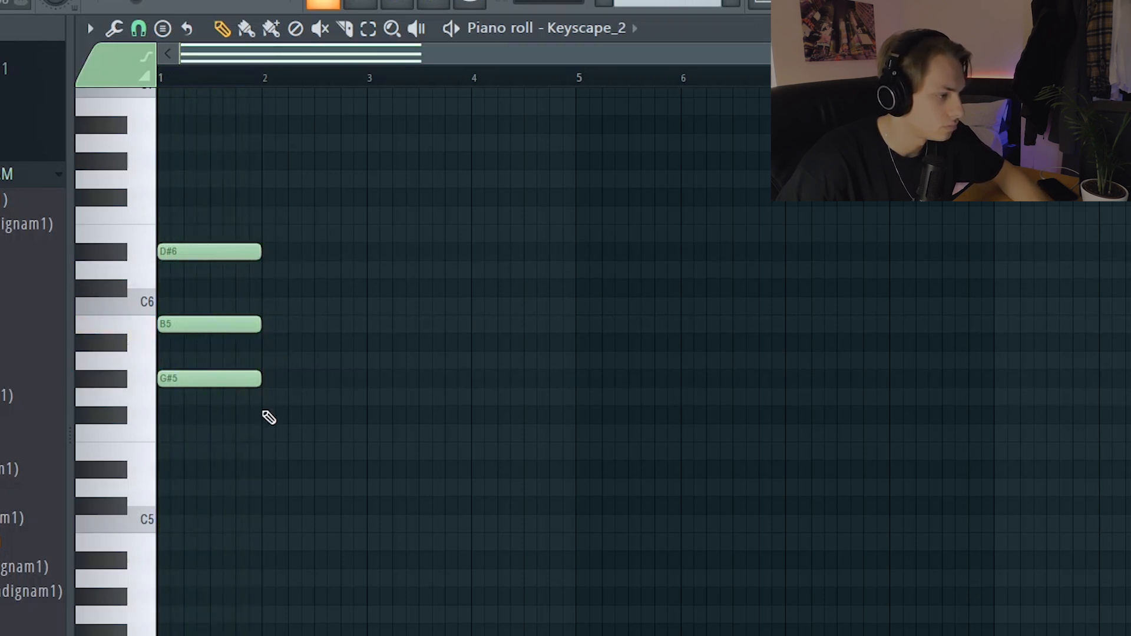
- Shorten the first chord to three beats and add a D#5, F#5 and A#5 chord directly after it
scroll(354, 424, "up", 3)
key("space")
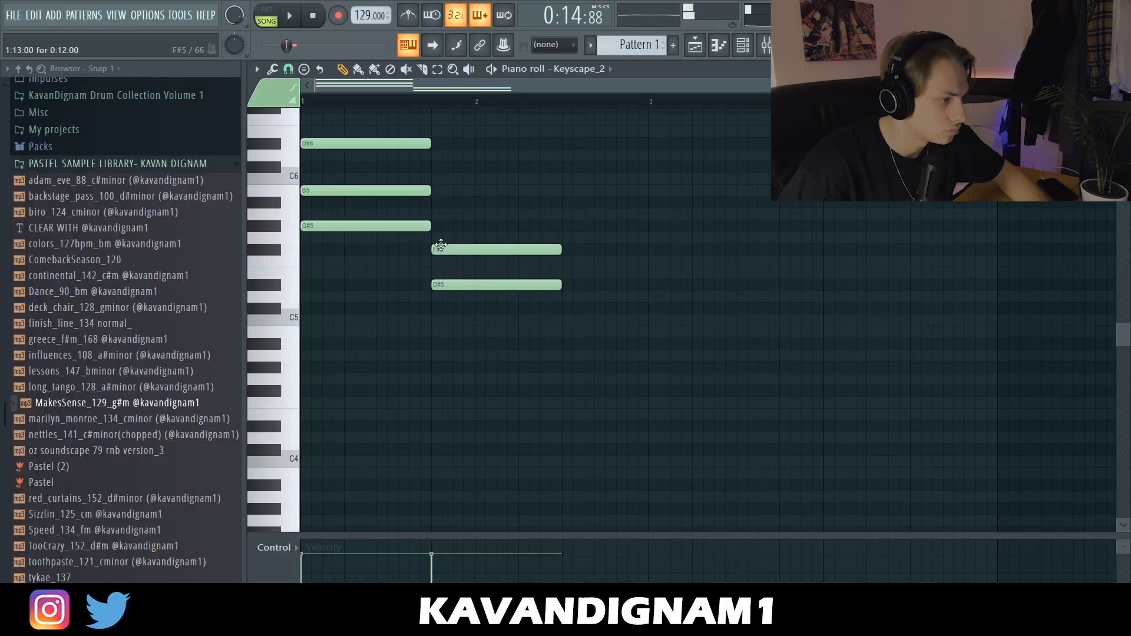
key("space")
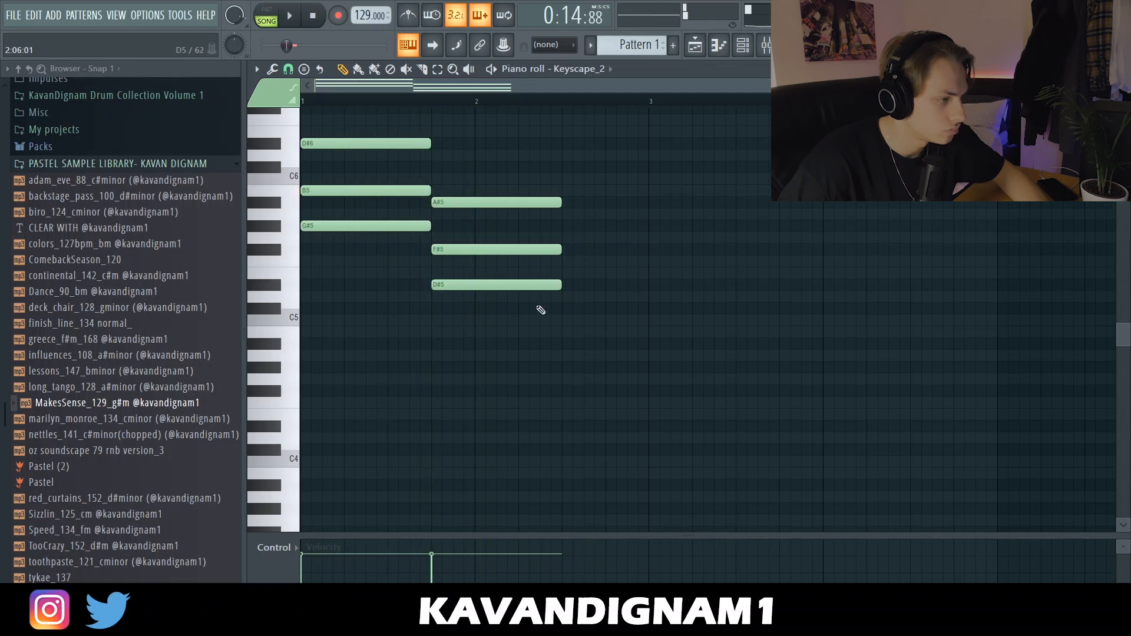
- Extend the D#5, F#5 and A#5 chord to the start of bar 3 and play it back
left_click_drag(509, 125, 563, 338)
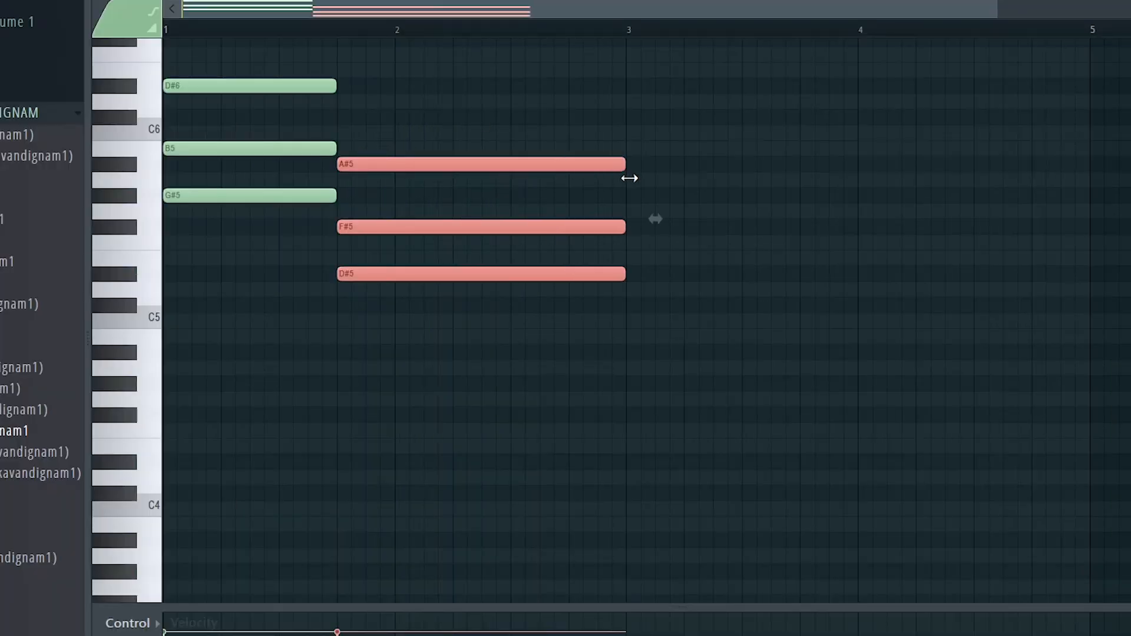
key("ctrl+d")
key("space")
- Stagger the second chord by delaying F#5 half a beat and starting A#5 at bar 2
left_click_drag(391, 227, 404, 229)
left_click_drag(393, 164, 419, 163)
key("space")
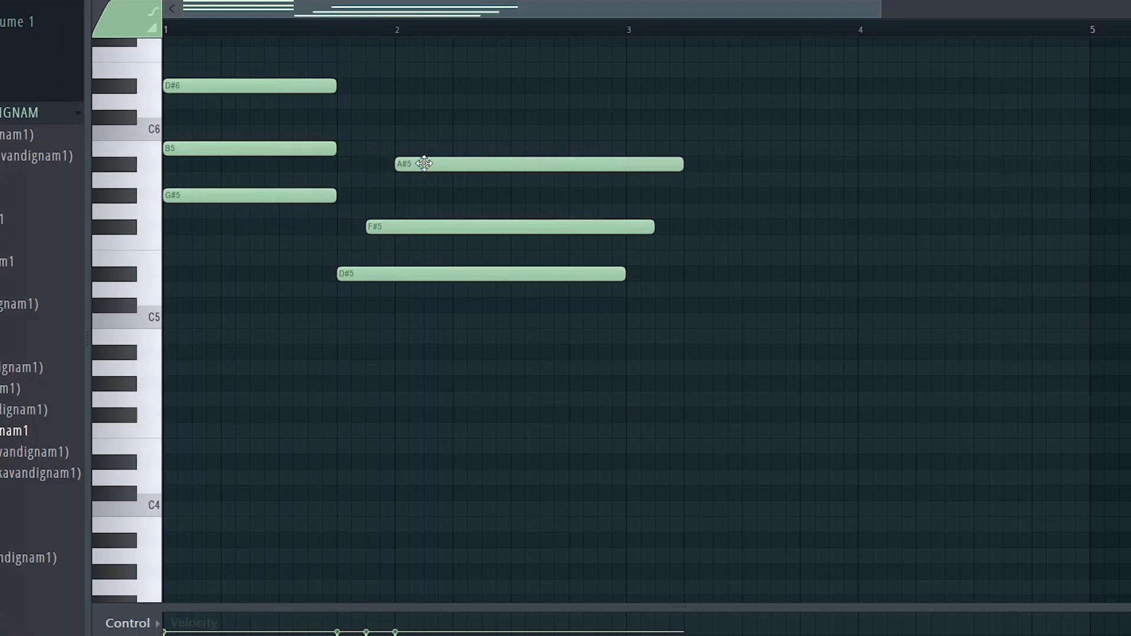
- Add a B5 note halfway through bar 2 and trim the second chord's notes to end at bar 3
key("space")
left_click_drag(741, 149, 624, 166)
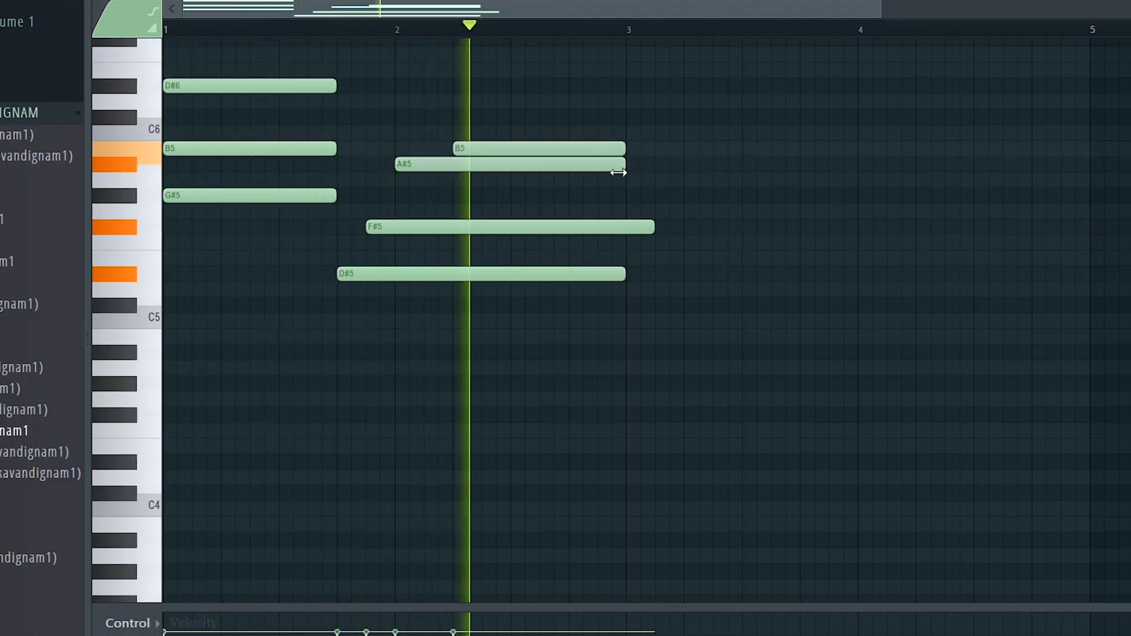
left_click_drag(651, 226, 627, 227)
left_click_drag(538, 148, 566, 148)
left_click_drag(653, 149, 624, 148)
scroll(606, 299, "down", 2)
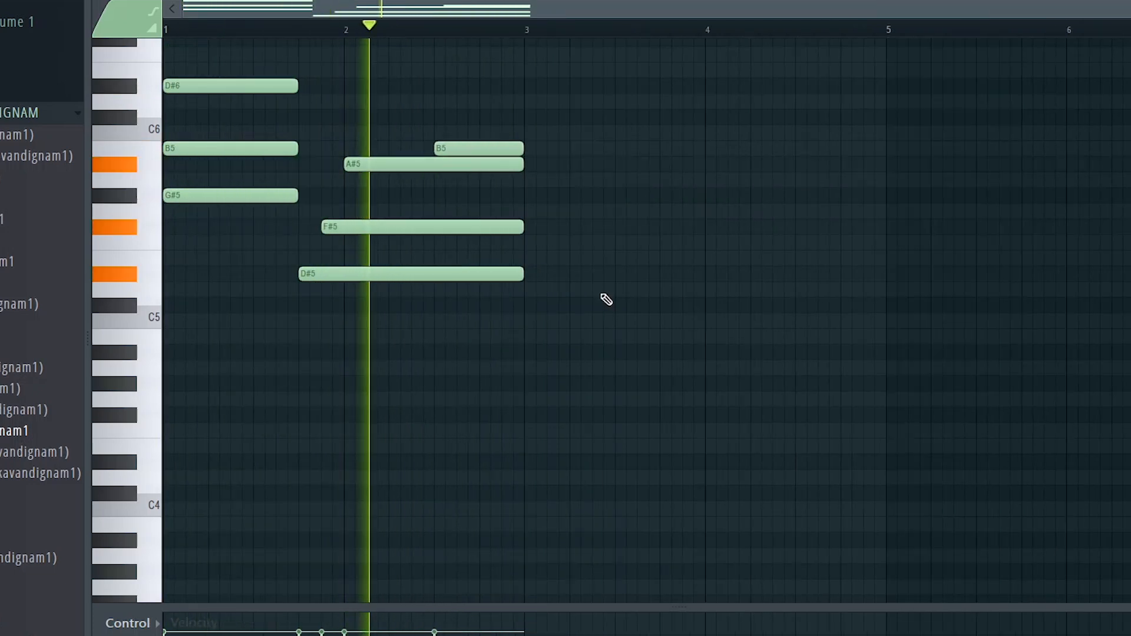
- Duplicate the two-bar phrase into bars 3 and 4 and add C#6 and D#6 after its closing B5
key("ctrl+b")
left_click(916, 246, "ctrl")
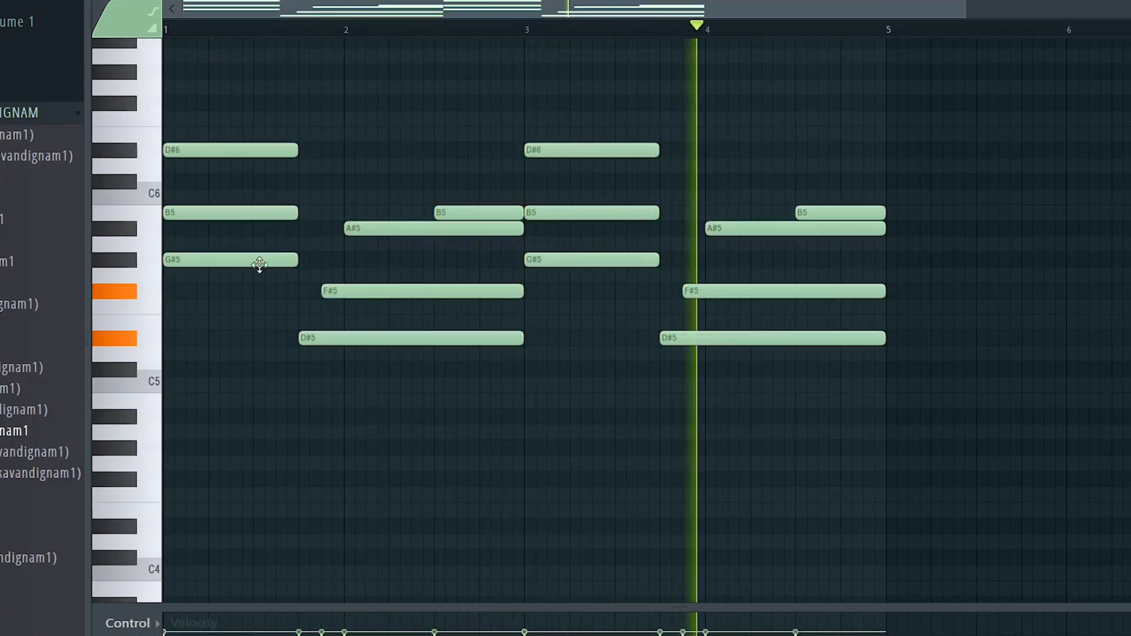
right_click(777, 294)
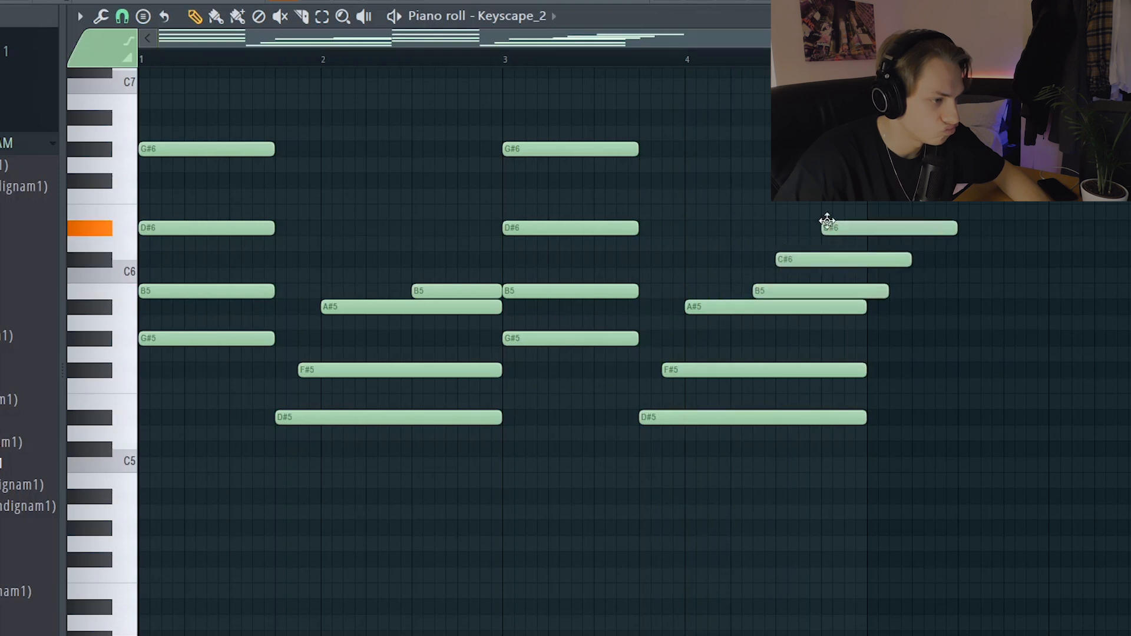
- Shorten the closing C#6 and D#6 notes and trim B5 so the run ends at bar 5
key("space")
left_click_drag(924, 301, 867, 228)
left_click_drag(887, 291, 861, 292)
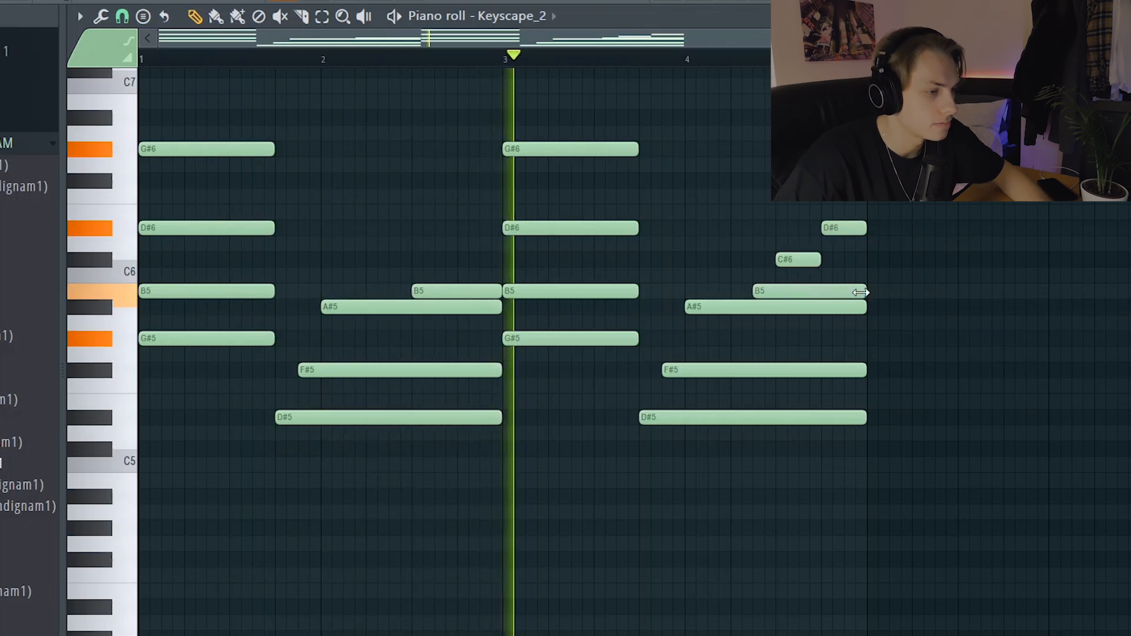
- Add G#4 and D#4 bass notes under the chords in both repeats and show the channel rack
scroll(872, 307, "down", 3)
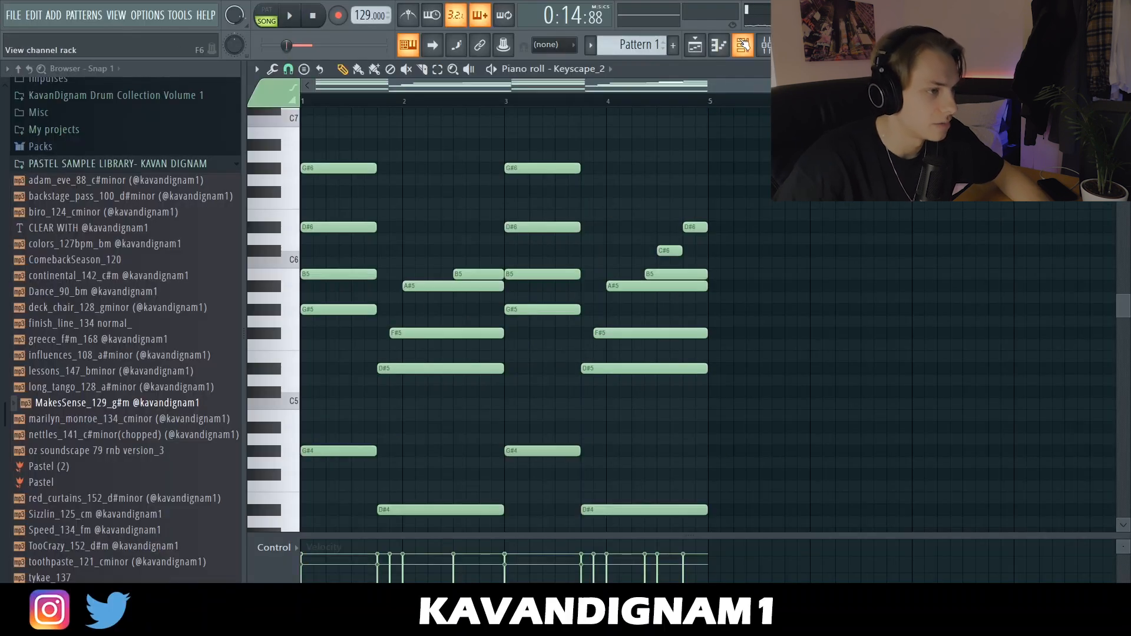
left_click(742, 46)
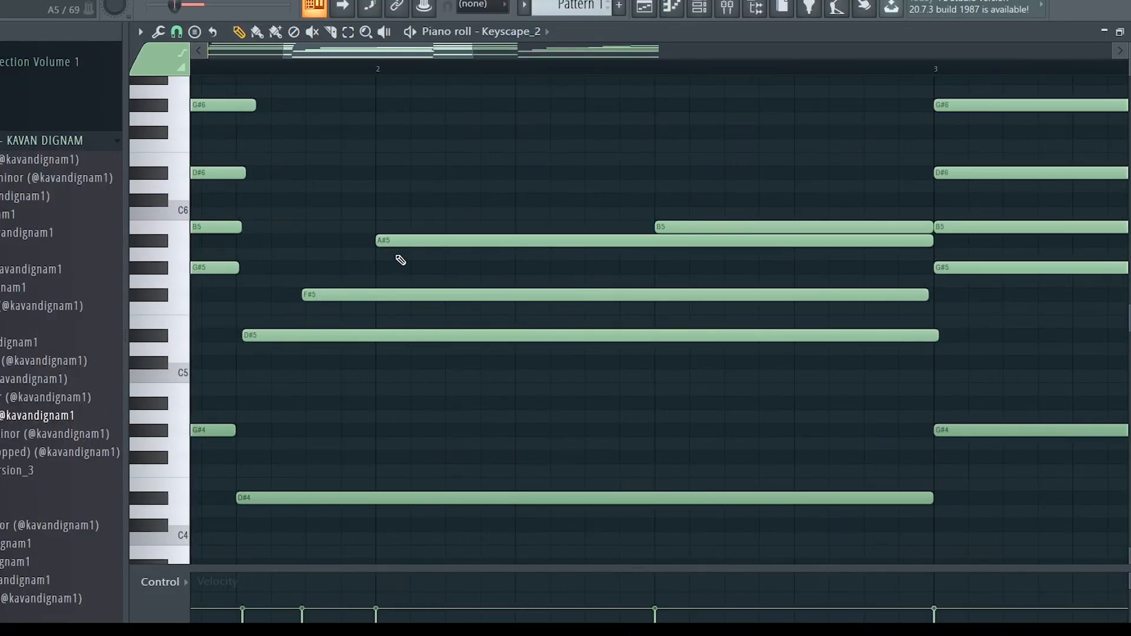
- Humanize the chord at bar 3 by nudging its B5, D#6, G#6 and G#5 notes slightly late
key("space")
scroll(724, 226, "down", 4)
scroll(701, 239, "up", 6)
left_click_drag(544, 240, 586, 227)
left_click_drag(574, 171, 588, 169)
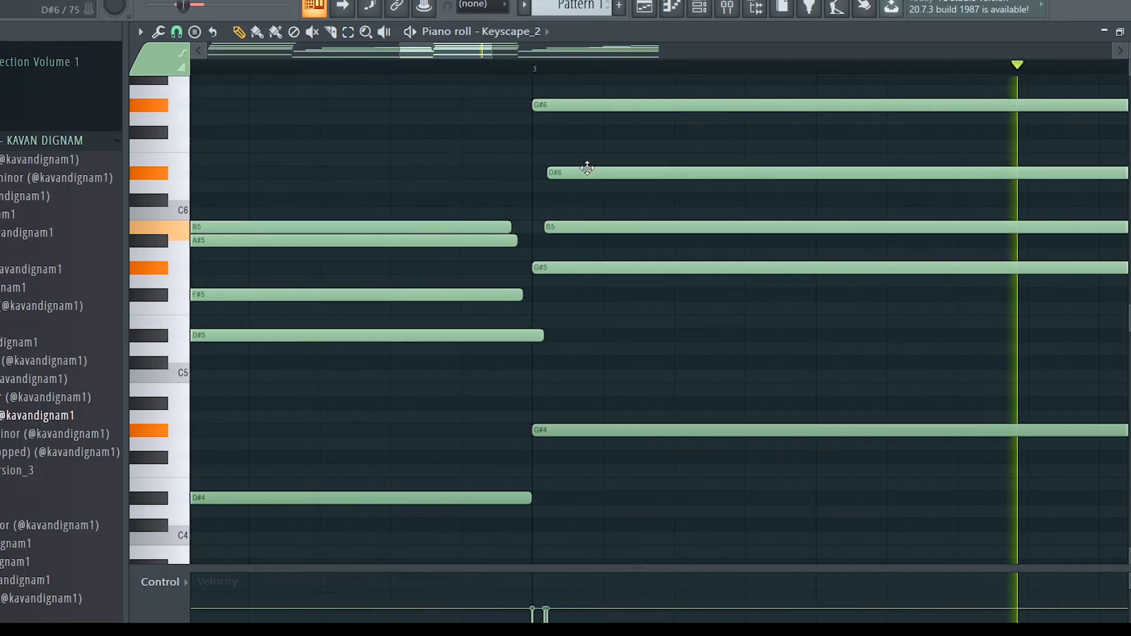
left_click_drag(577, 106, 589, 106)
left_click_drag(590, 268, 595, 268)
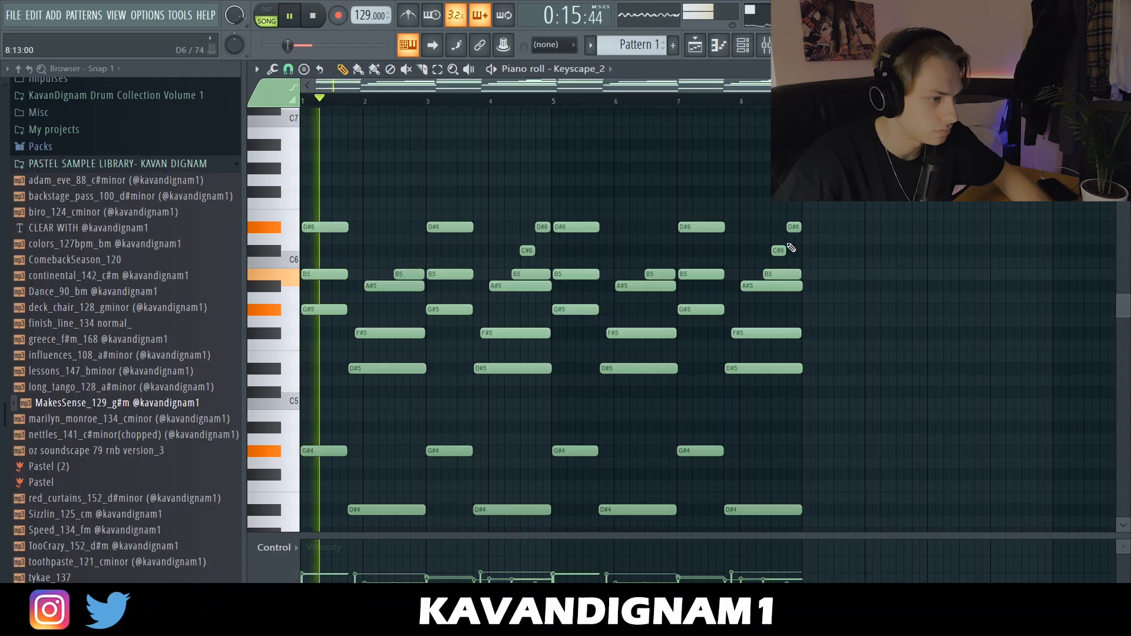
- Delete the C#6 and D#6 notes at the end of bar 8 and replay the ending
right_click(793, 227)
right_click(778, 251)
left_click(730, 103)
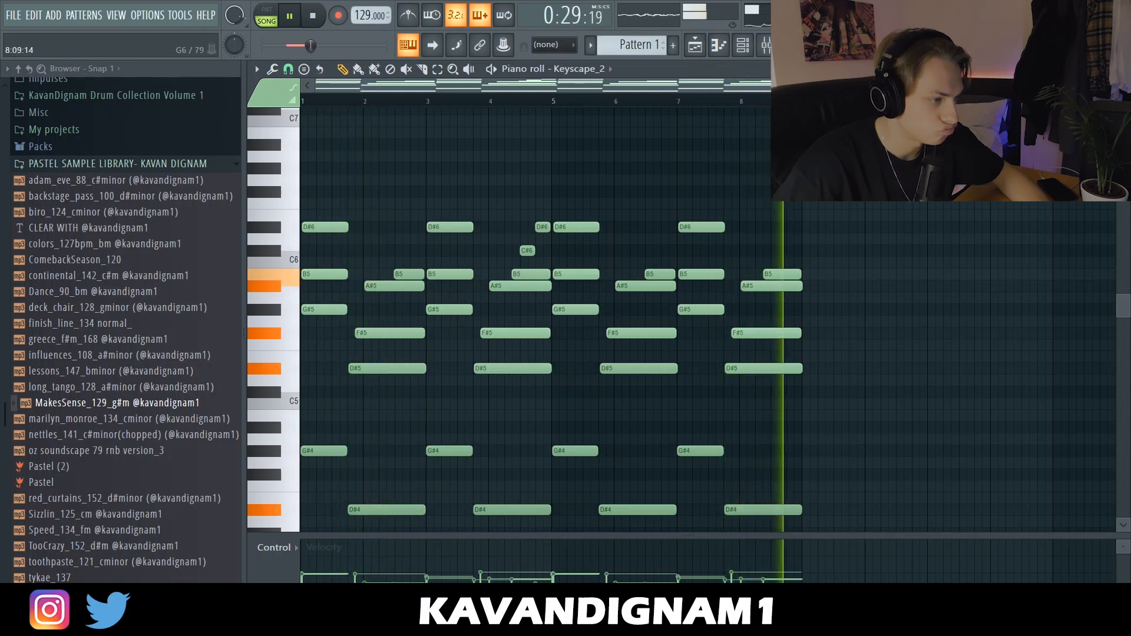
key("space")
scroll(750, 96, "down", 2)
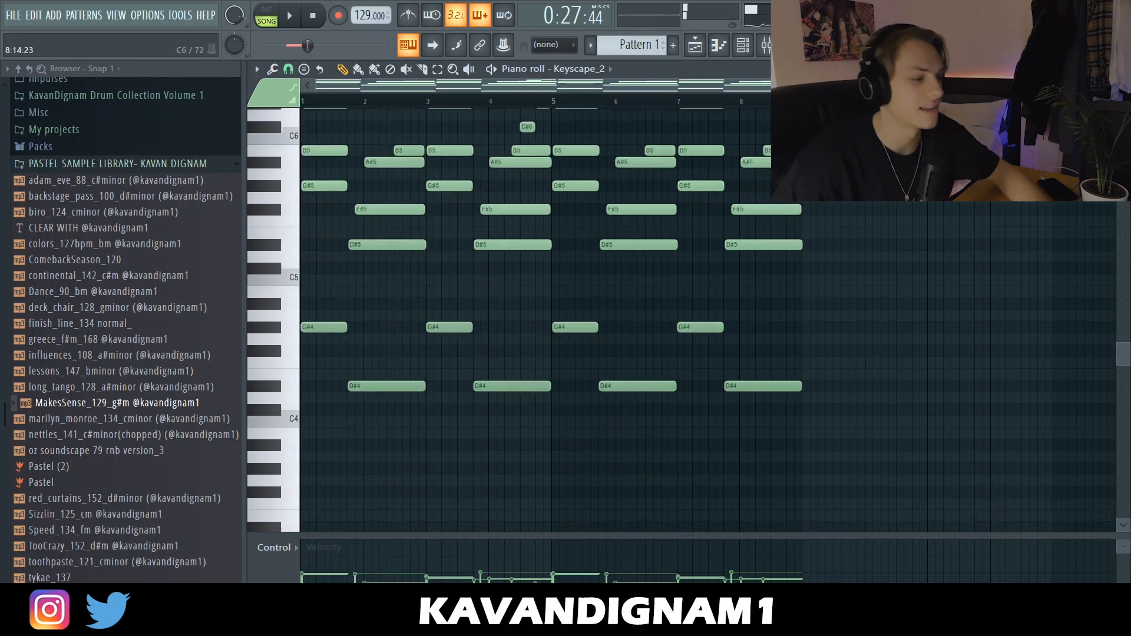
- Show the playlist and move the position marker earlier along its timeline
left_click(699, 47)
left_click_drag(589, 104, 559, 101)
left_click_drag(558, 101, 522, 101)
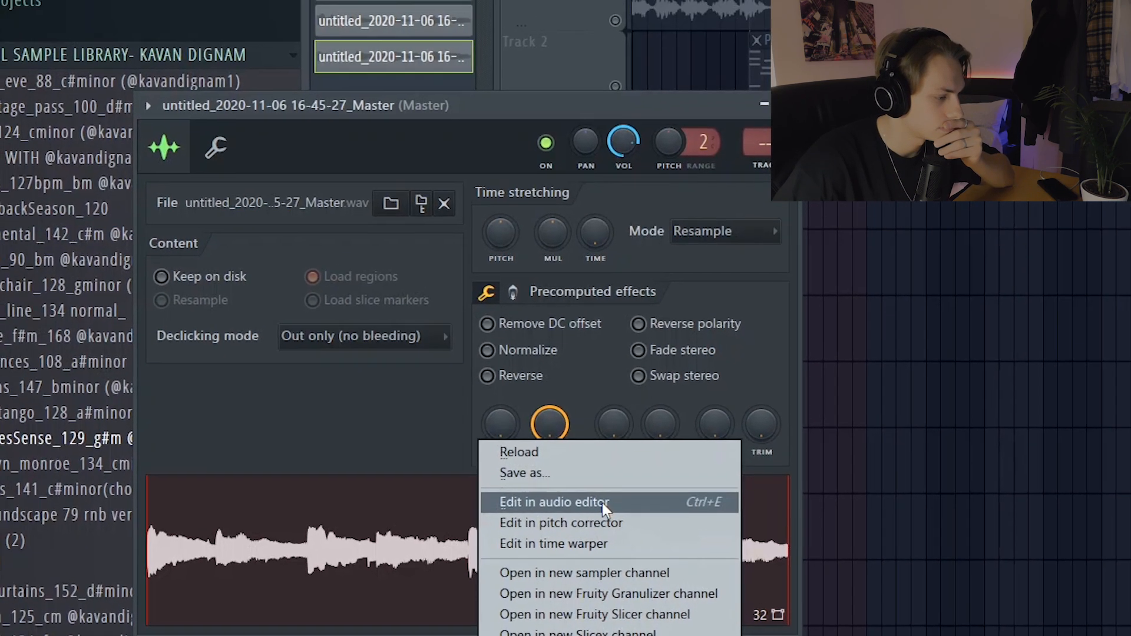
- Resample the recorded clip to 5000 Hz in the Edison audio editor and place the processed copy in the playlist
left_click(547, 465)
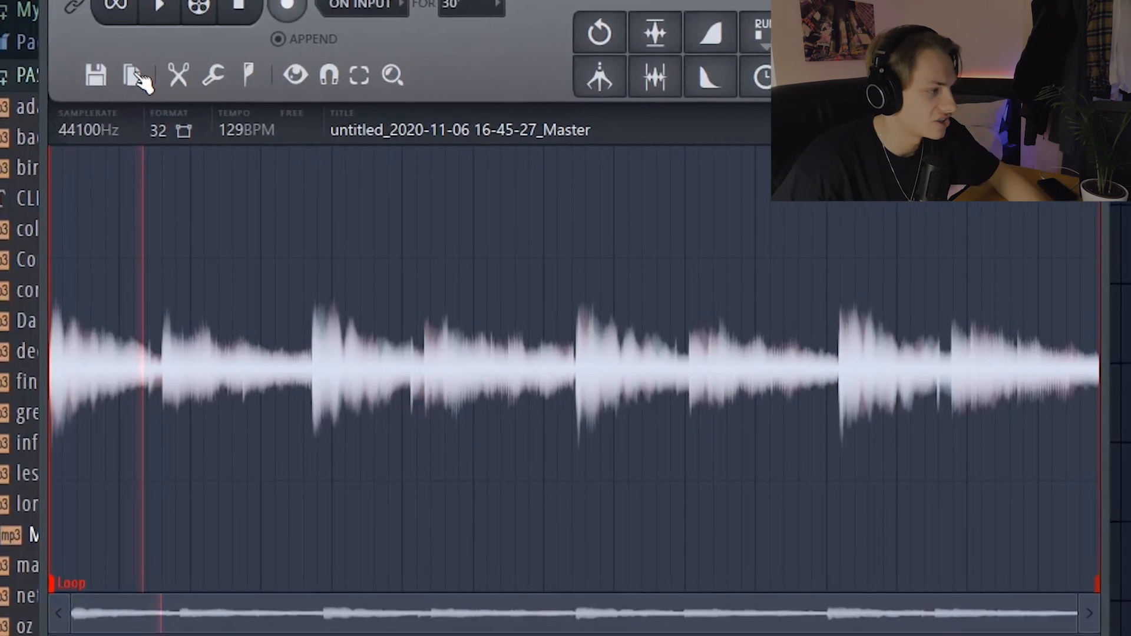
left_click(106, 111)
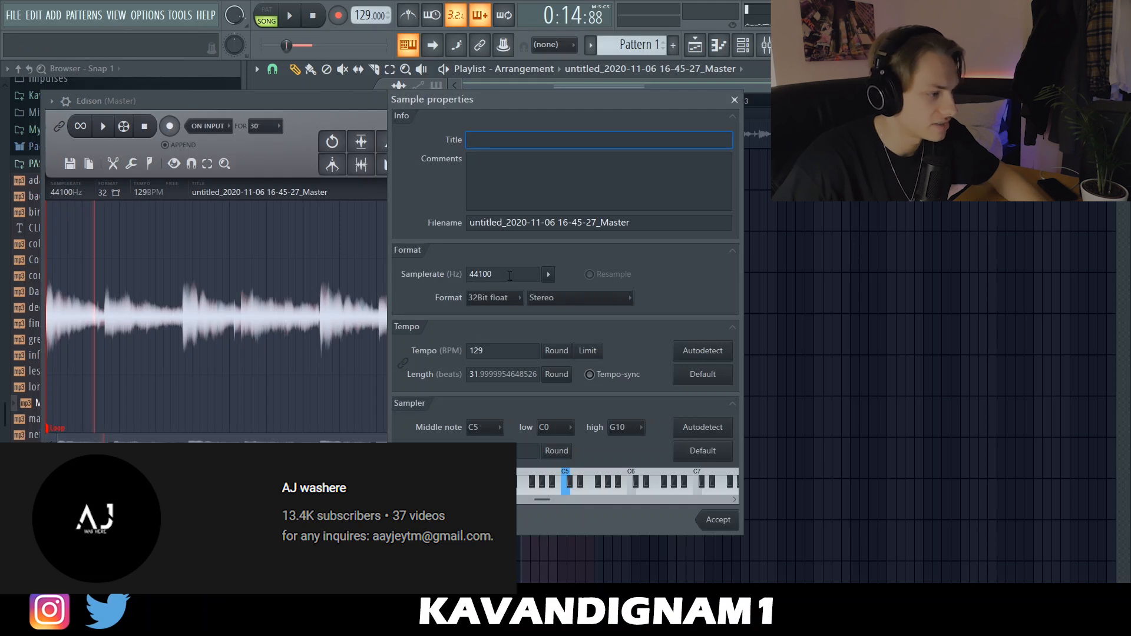
left_click(112, 126)
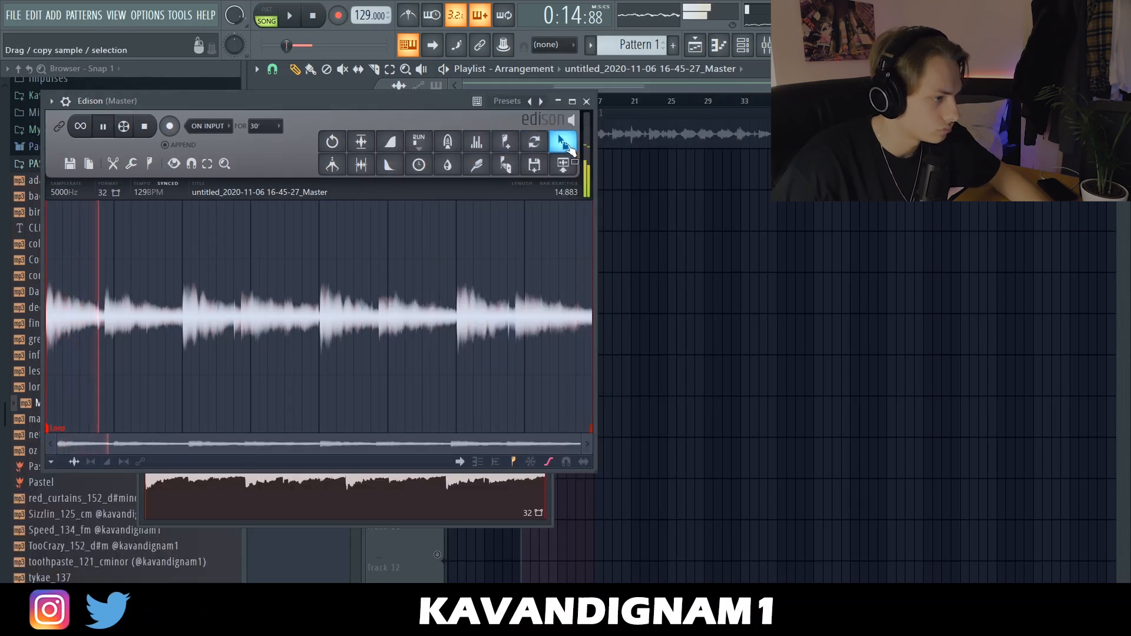
left_click_drag(568, 148, 664, 194)
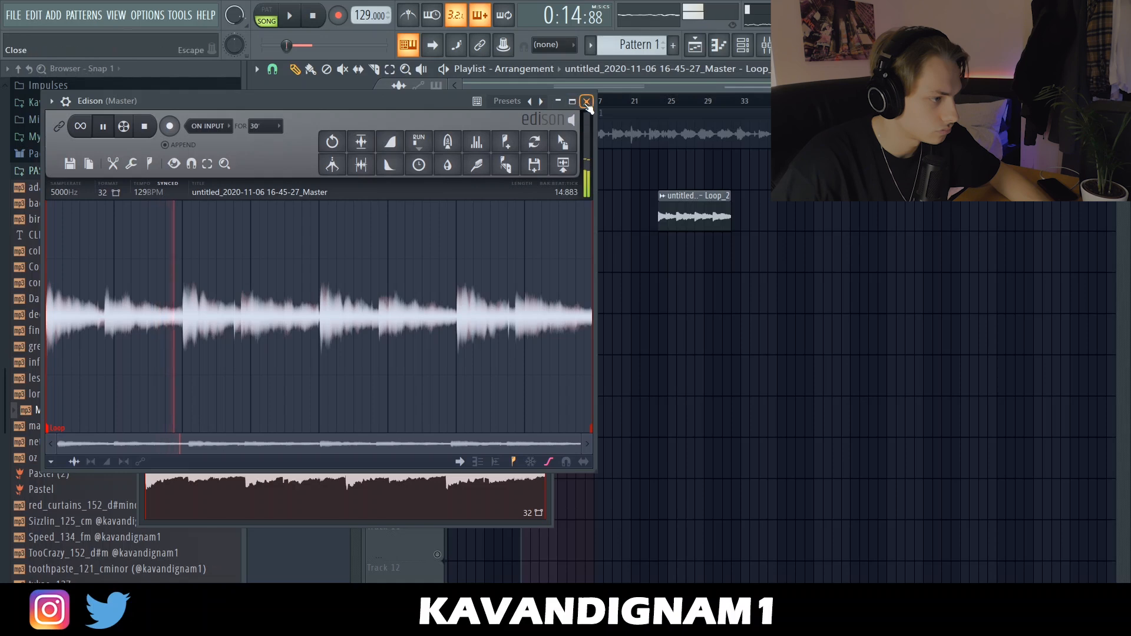
left_click(587, 102)
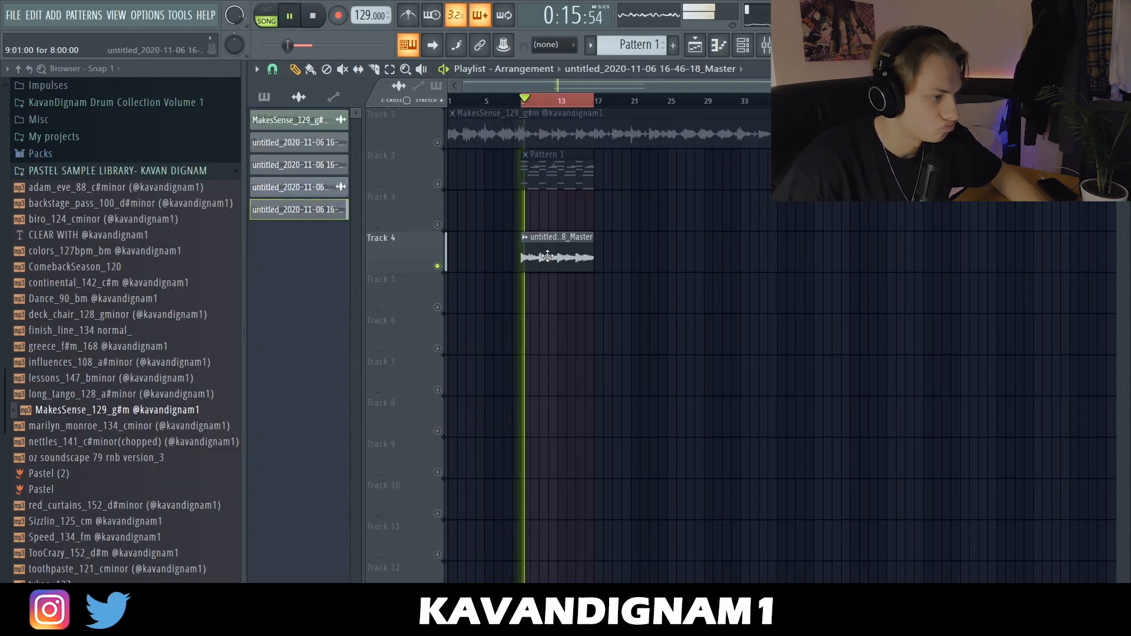
double_click(548, 236)
left_click(420, 121)
left_click(431, 82)
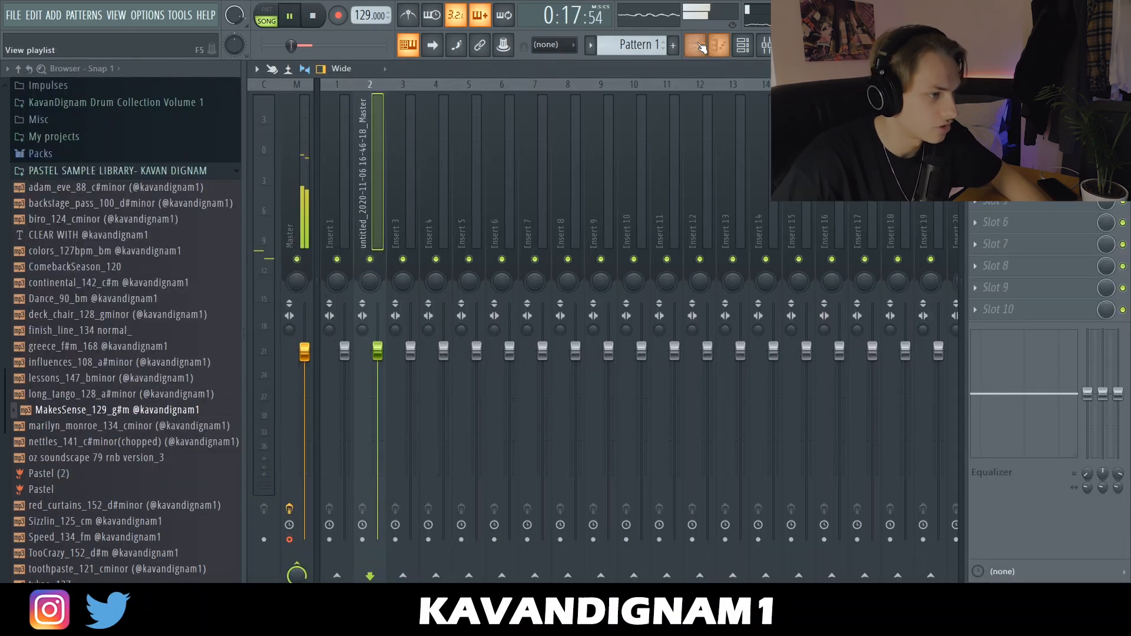
left_click(695, 45)
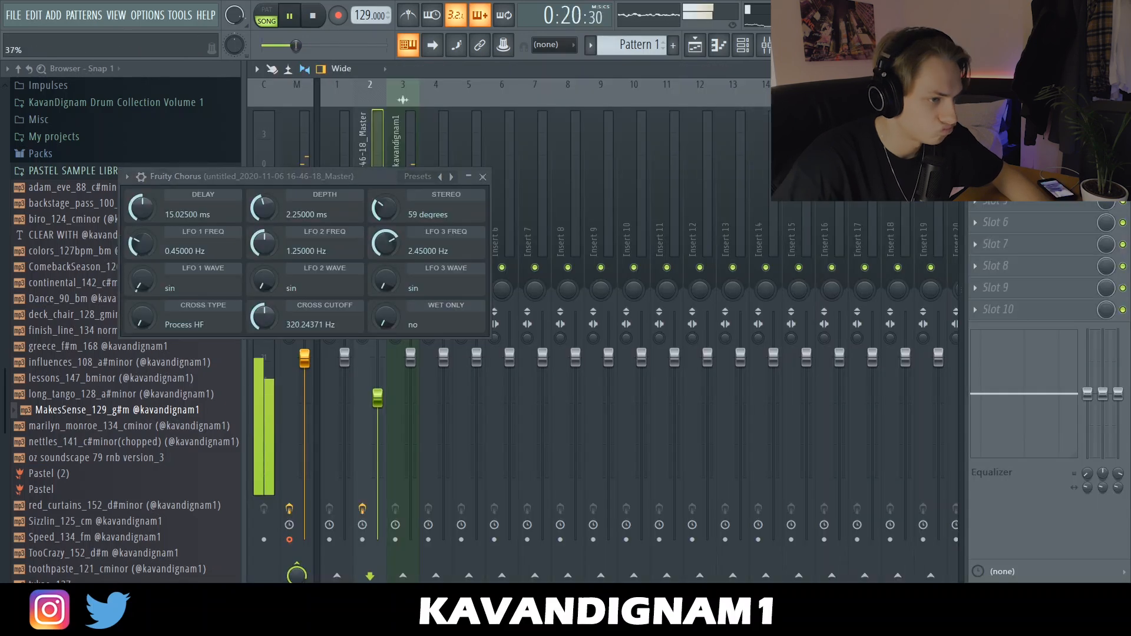
- Extend the chorus effect chain on mixer track 2 with Fruity Parametric EQ 2, a widened S1 Stereo Imager and Little MicroShift
left_click(975, 135)
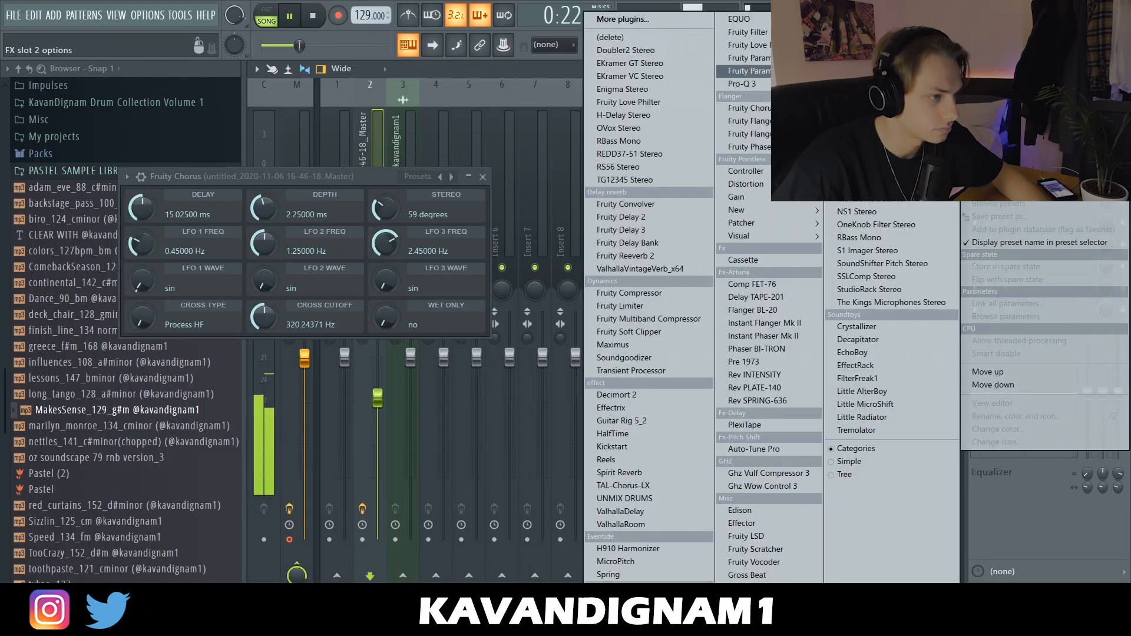
left_click(743, 70)
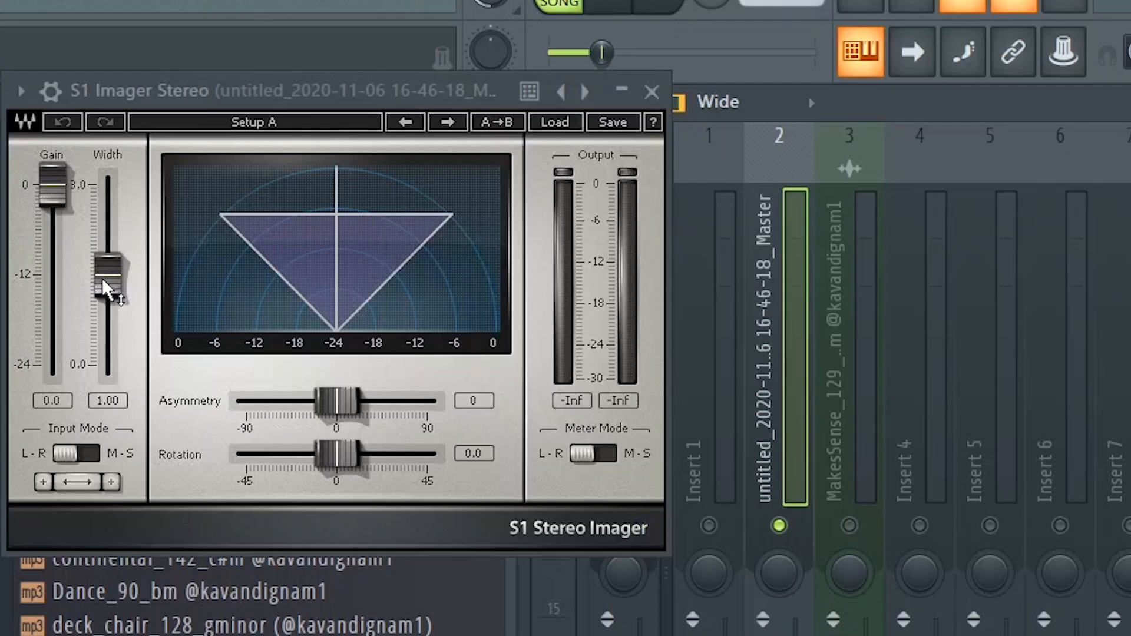
left_click_drag(108, 285, 108, 221)
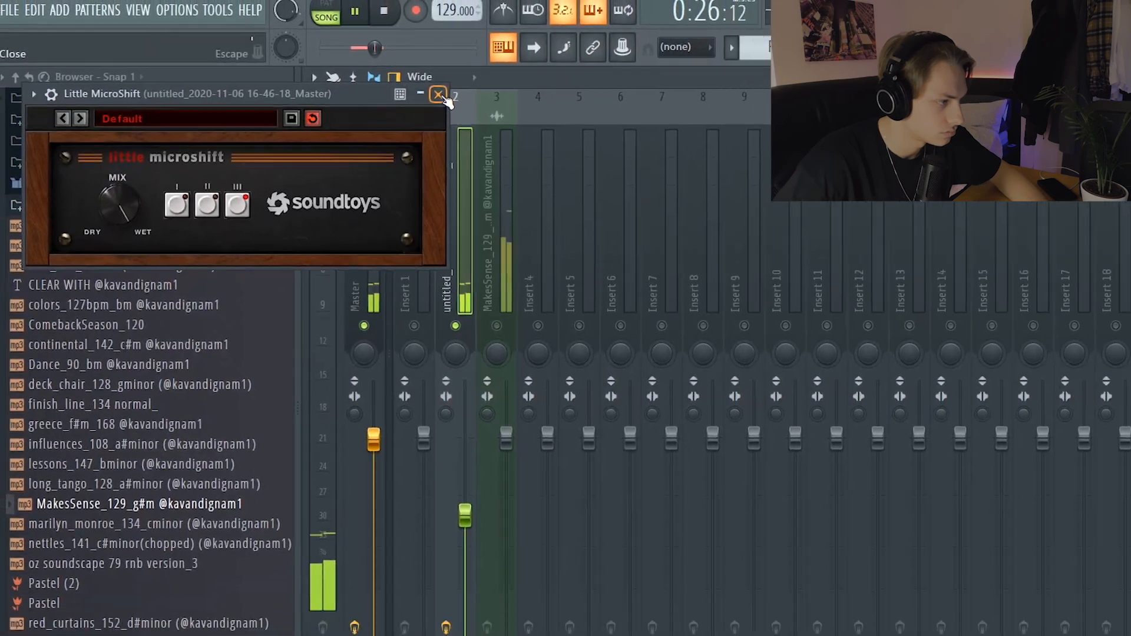
left_click(445, 96)
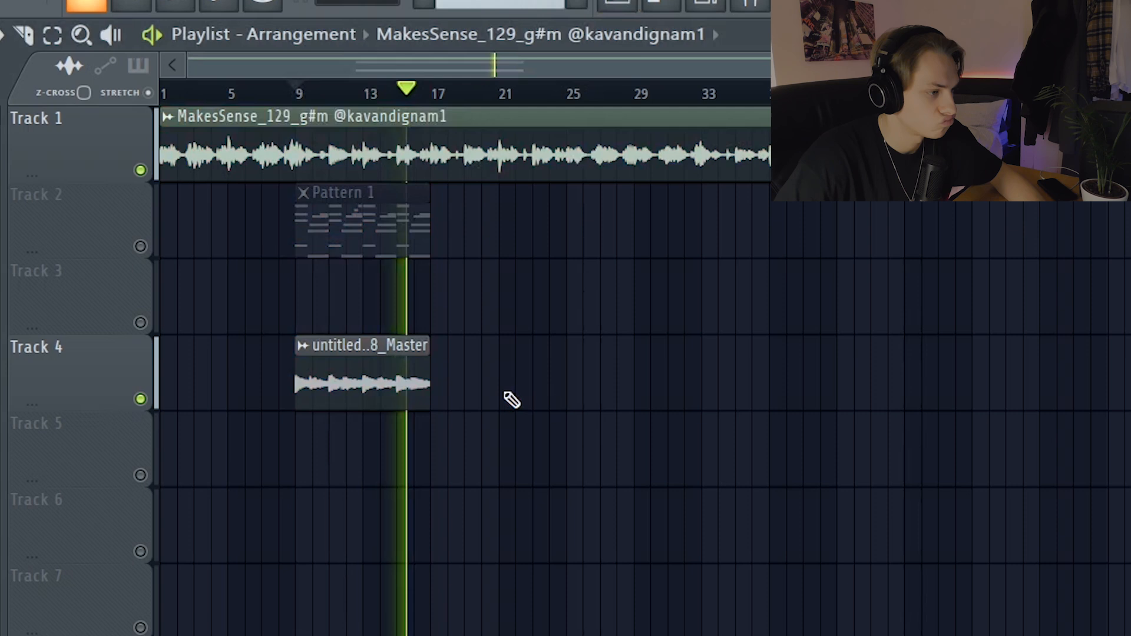
- Duplicate the recorded clip on Track 4 to start again at bar 17, and repeat the resulting pair after it
left_click_drag(505, 393, 237, 385)
key("ctrl+b")
left_click(583, 236, "ctrl")
left_click(751, 6)
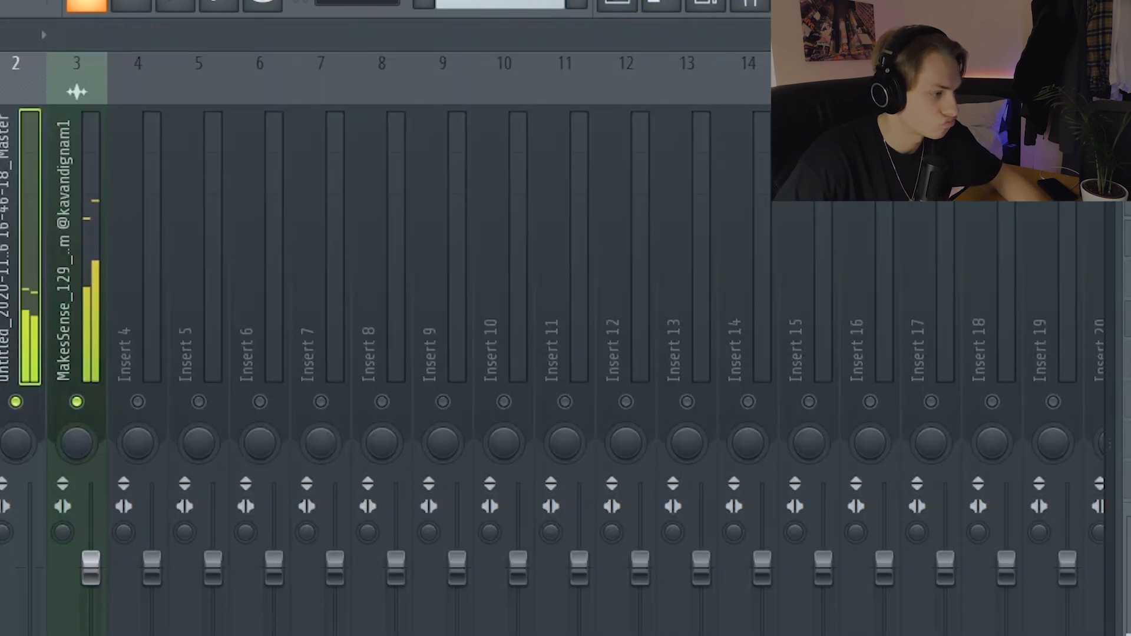
left_click(617, 7)
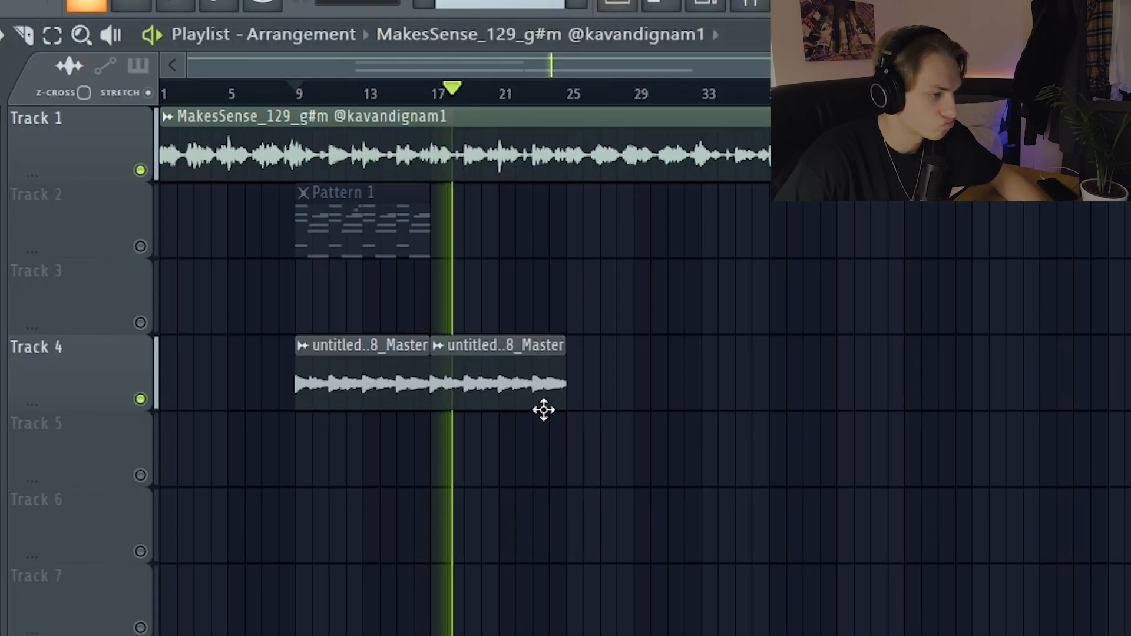
left_click_drag(599, 407, 328, 373)
key("ctrl+b")
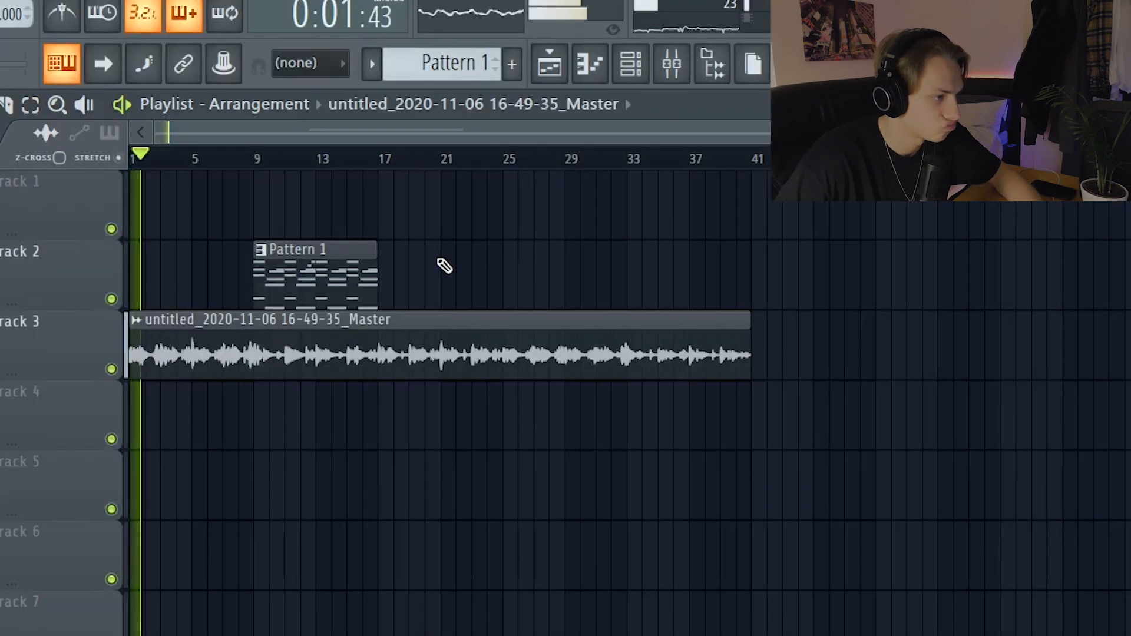
- Delete the Pattern 1 clip so only the new recording remains, on Track 1, and check its stretch settings
right_click(277, 273)
left_click_drag(182, 378, 182, 237)
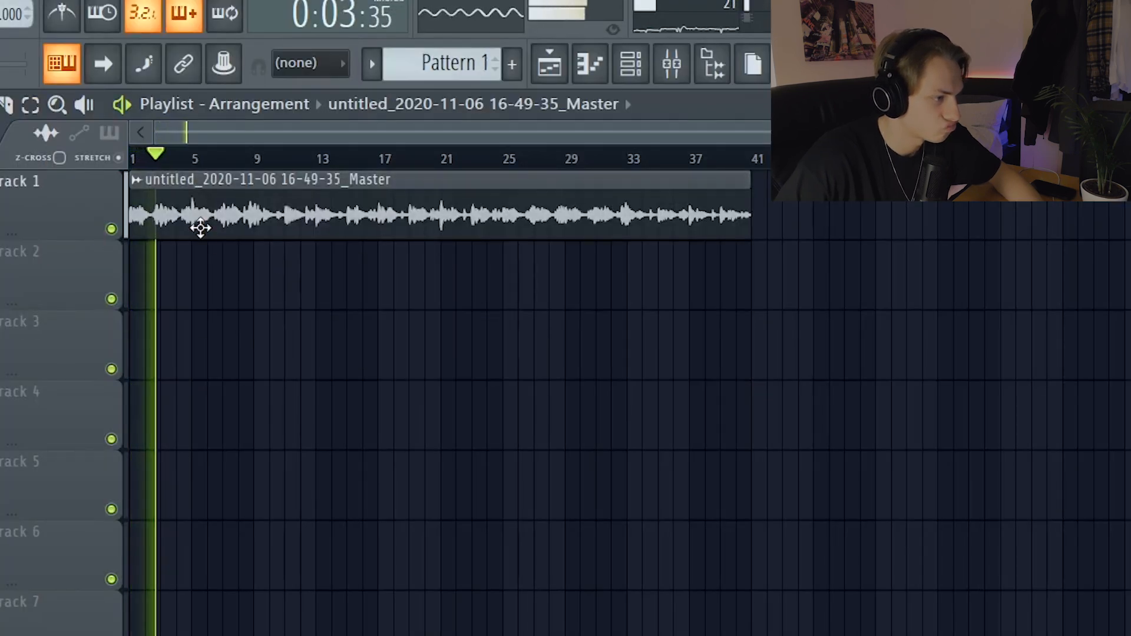
double_click(200, 227)
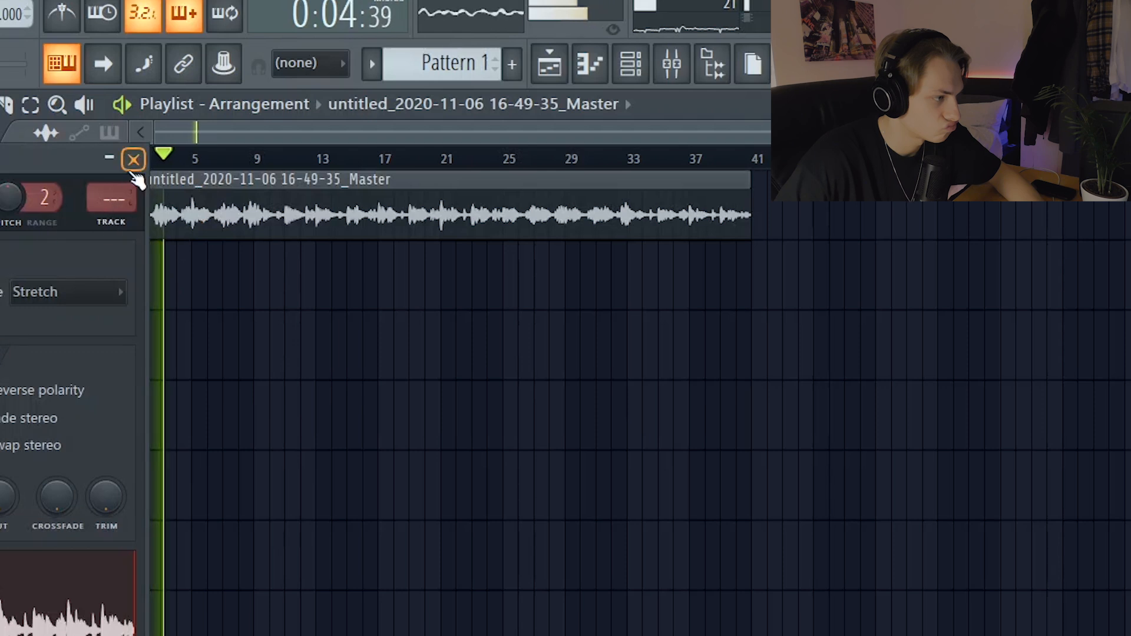
left_click(133, 159)
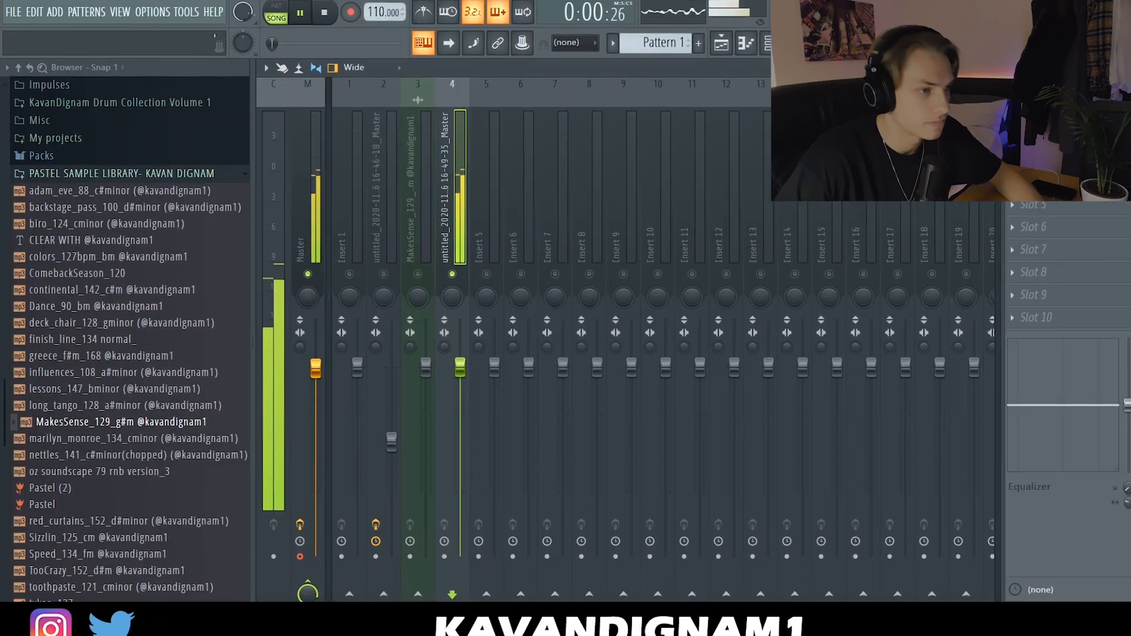
- Add Fruity Parametric EQ 2 to mixer track 4 with the 20Hz + 18kHz preset and raise its high-pass to about 191 Hz
left_click(1025, 223)
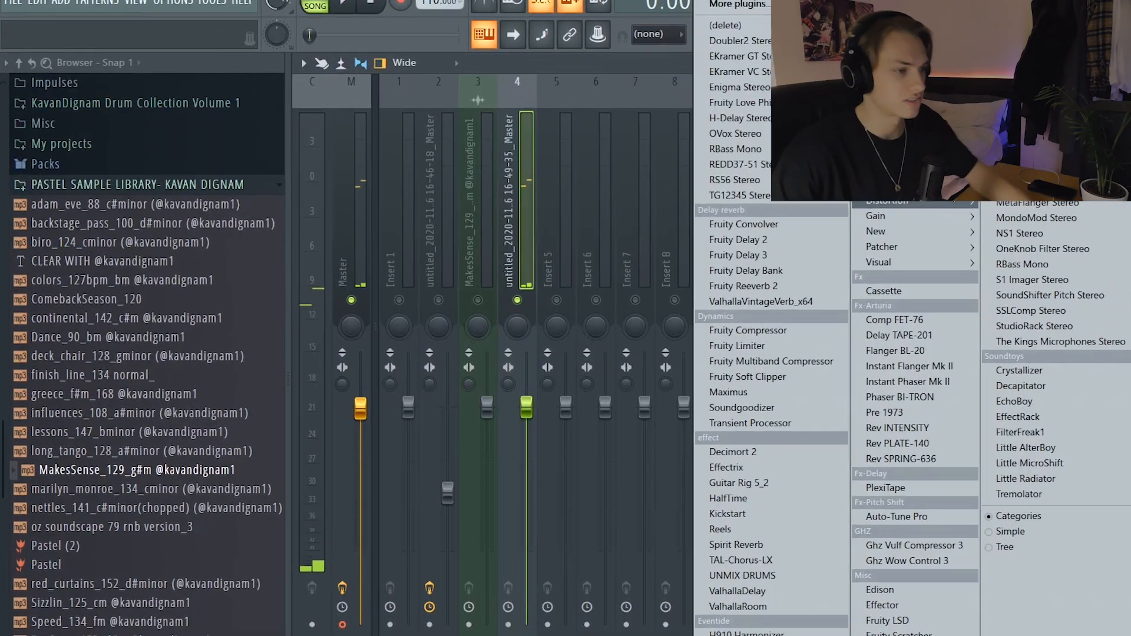
left_click(760, 230)
left_click(653, 102)
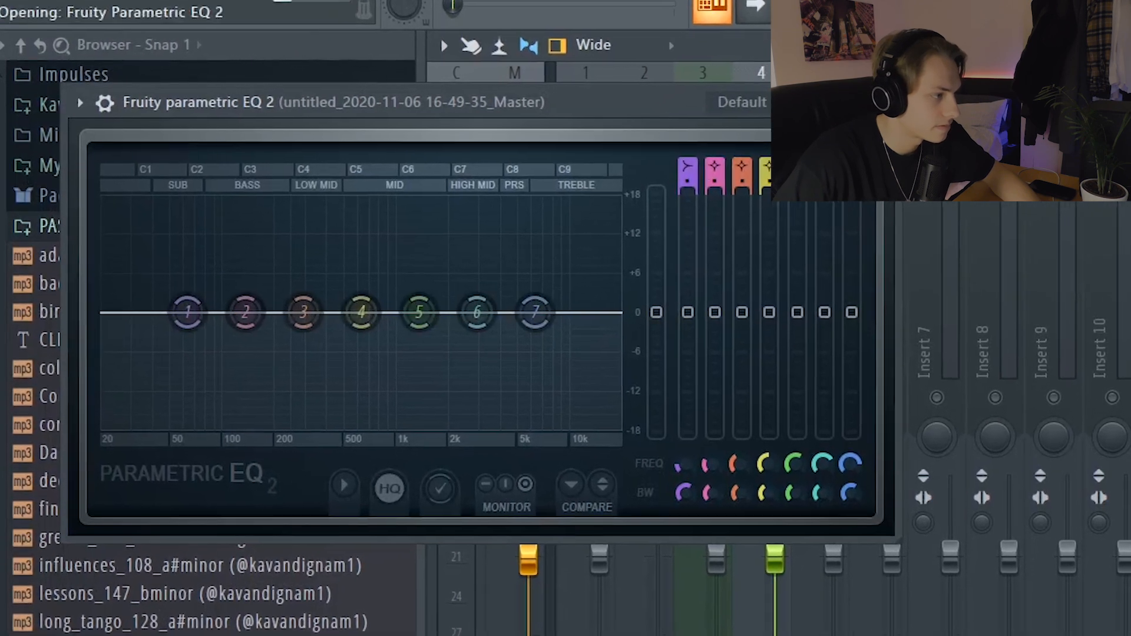
left_click(653, 102)
key("space")
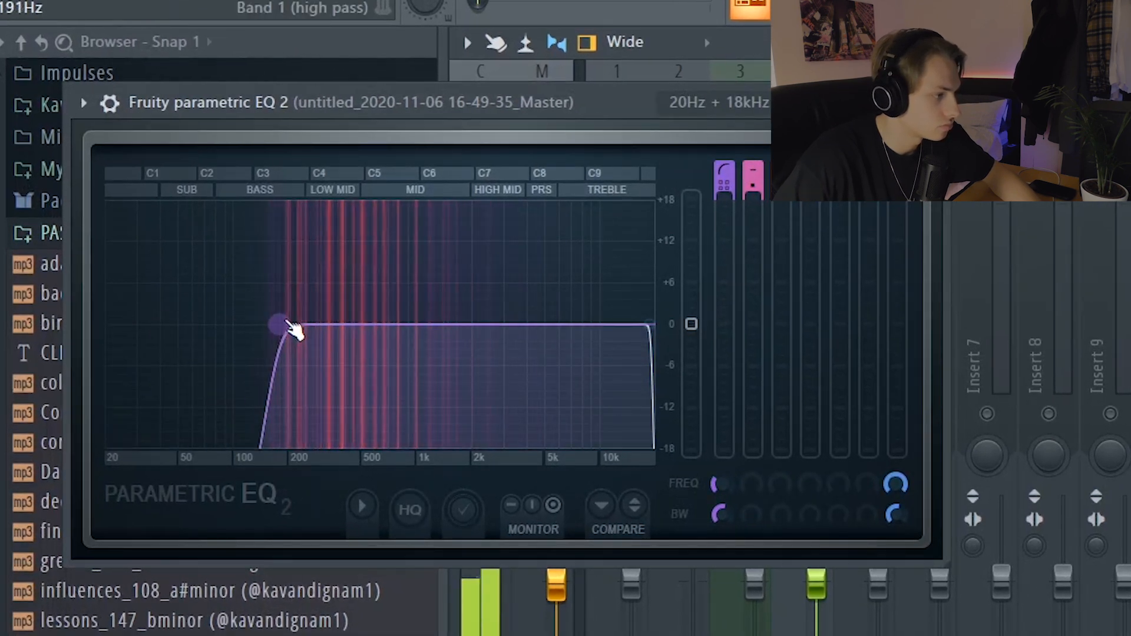
- Lower the EQ's low-pass band to about 10 kHz with a softer roll-off and close the equalizer
left_click_drag(648, 324, 605, 330)
scroll(606, 326, "down", 3)
scroll(609, 329, "up", 6)
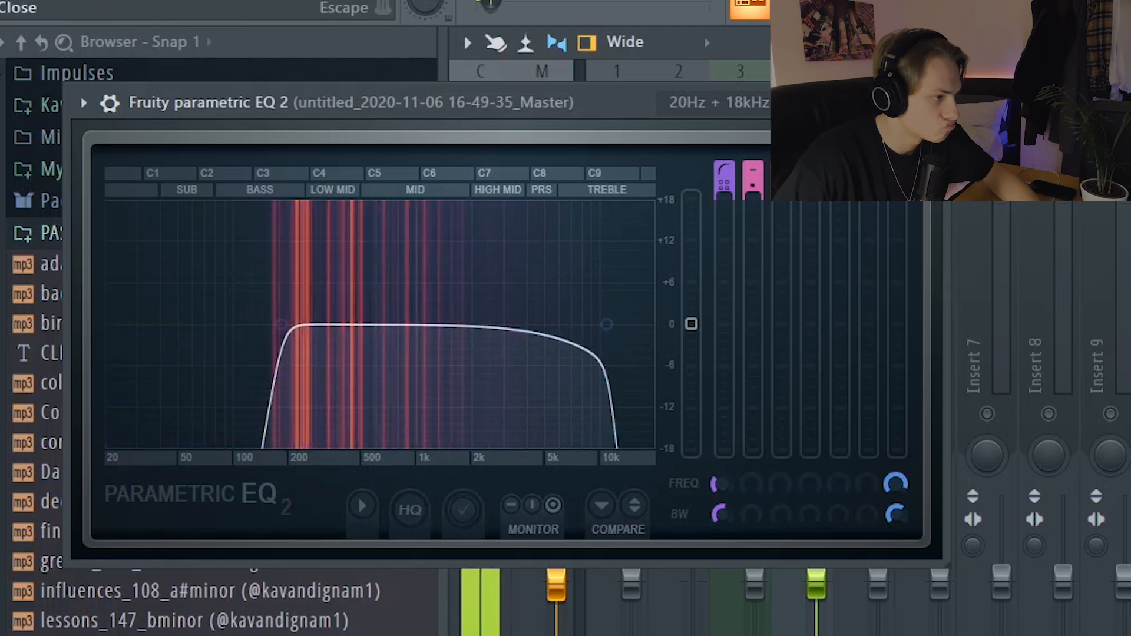
left_click(934, 102)
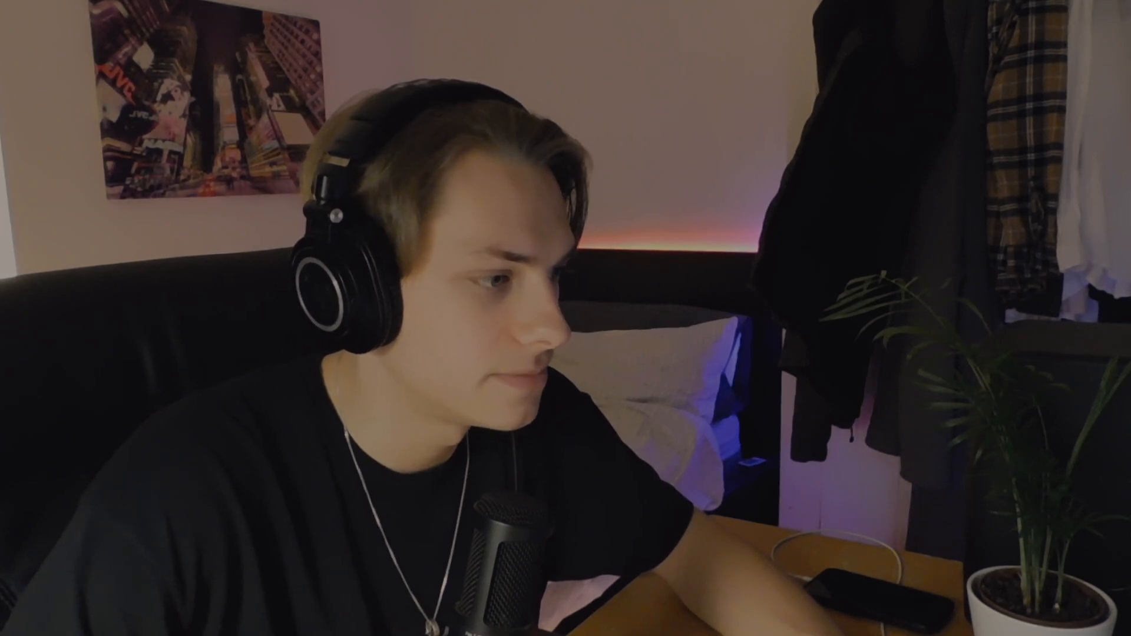
- Start the first B4 bass note at bar 2 and add a short D5 note leading into it
left_click_drag(481, 344, 519, 343)
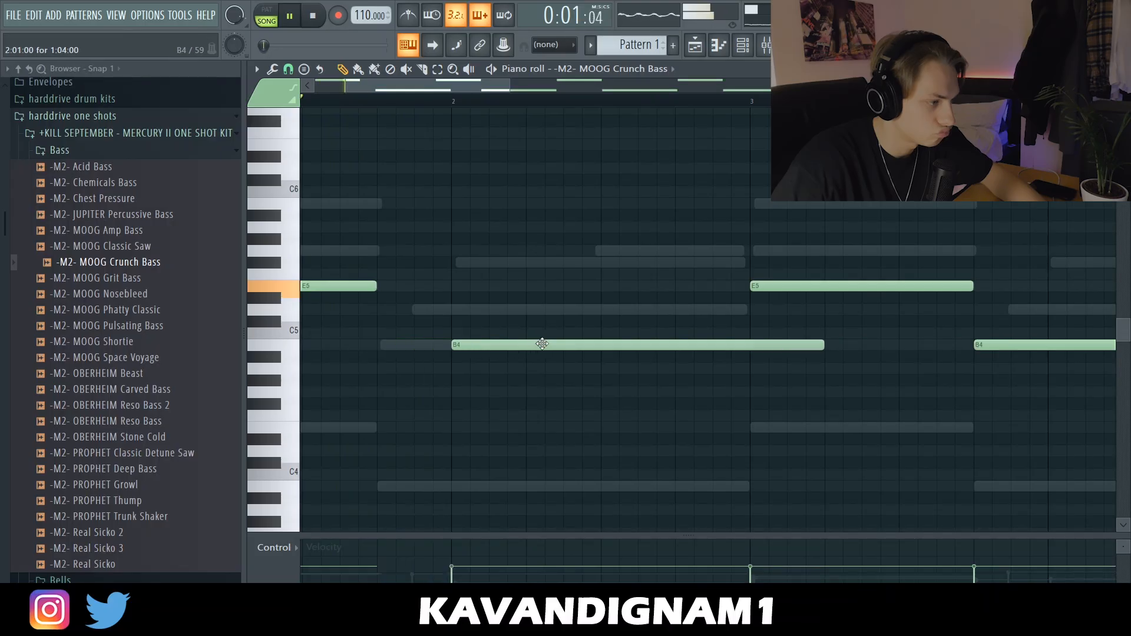
left_click(416, 310)
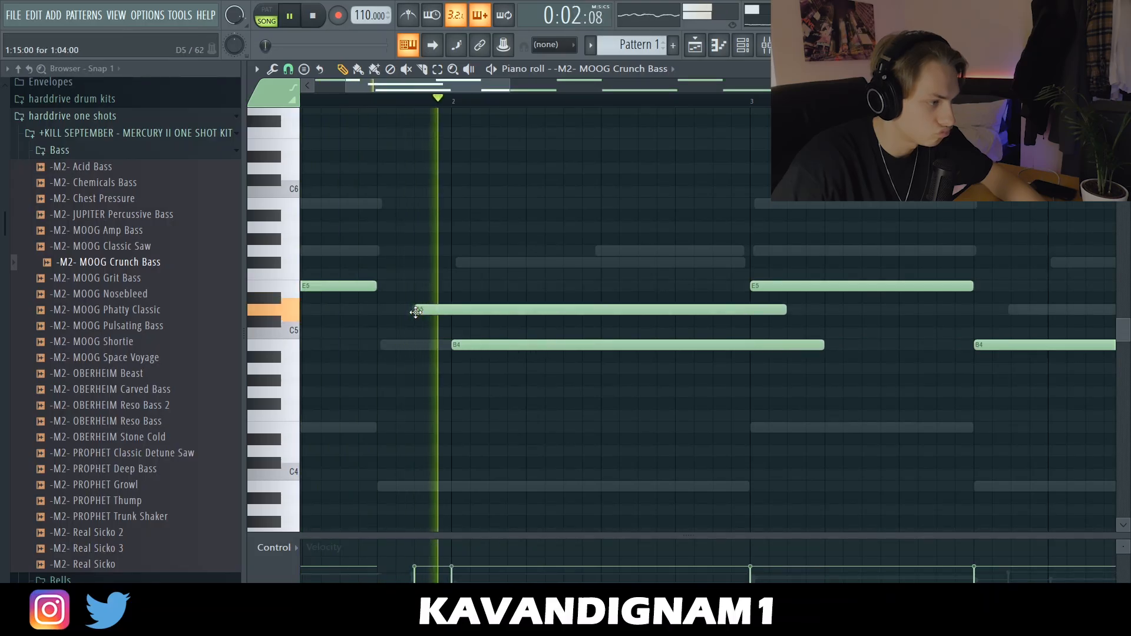
key("space")
left_click_drag(783, 309, 488, 309)
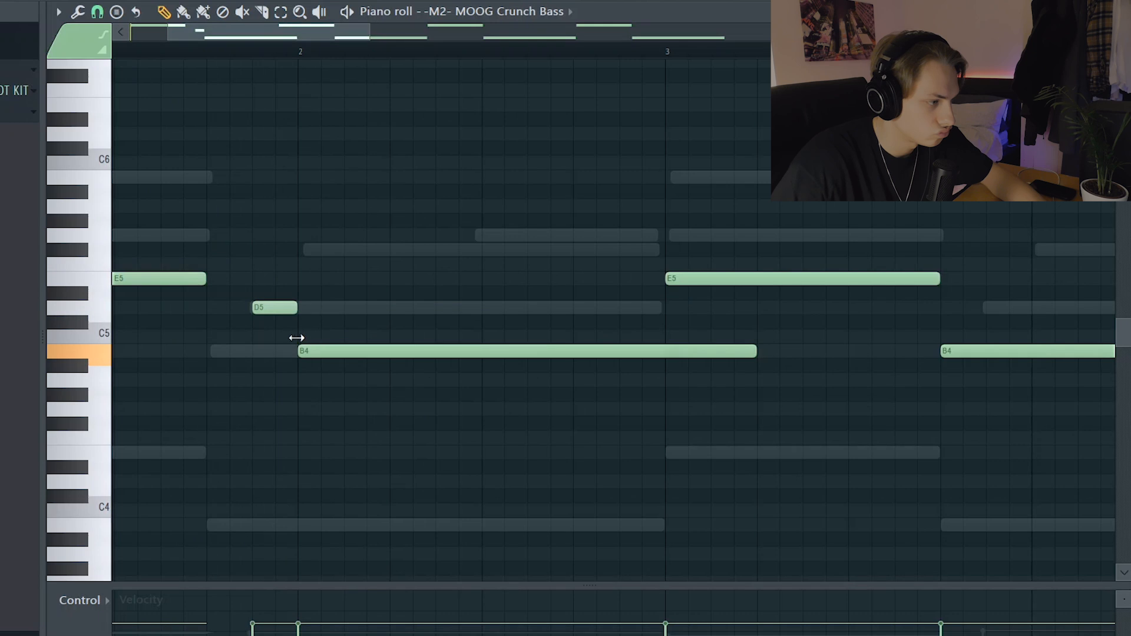
- Add a short B5 note between the first E5 and the D5, and play the bass line back
scroll(175, 231, "down", 3)
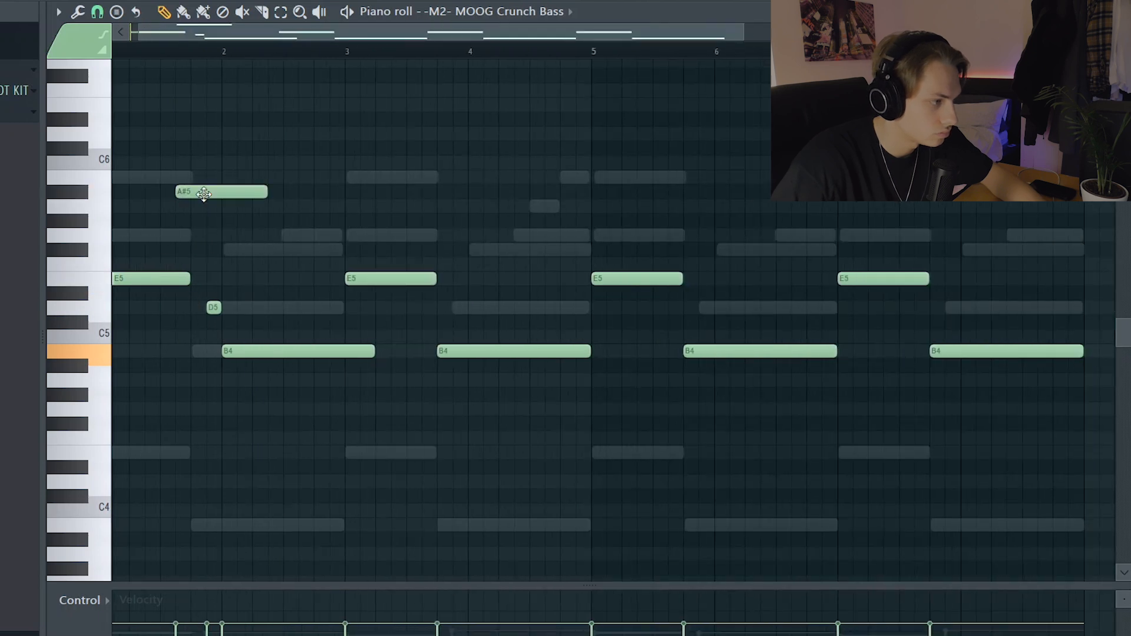
left_click_drag(282, 176, 221, 177)
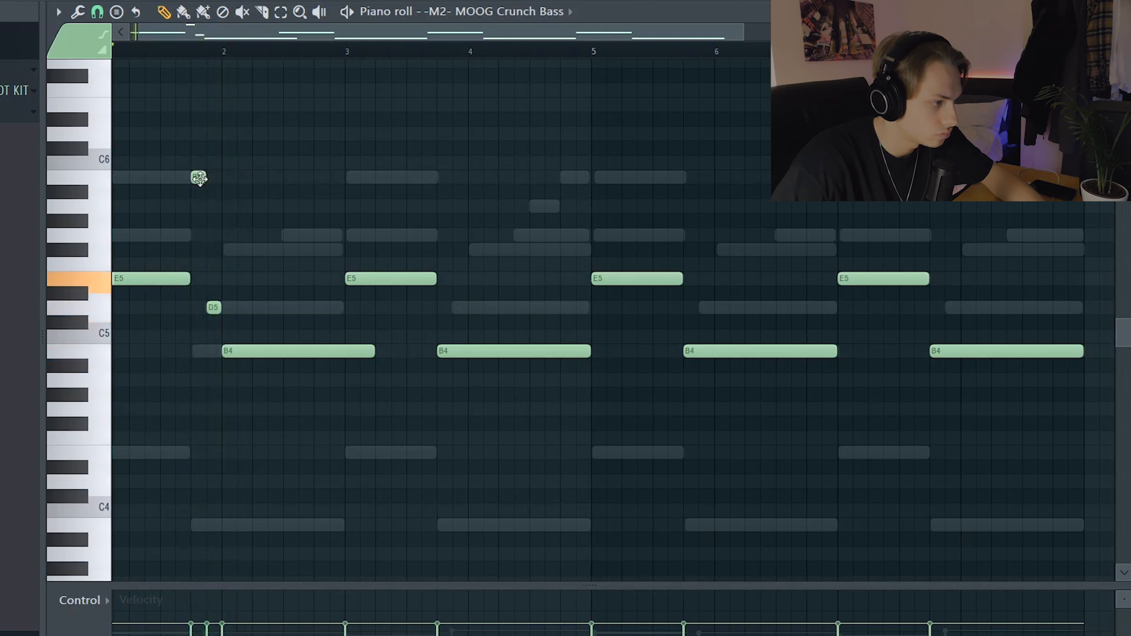
scroll(200, 209, "up", 4)
key("space")
key("space")
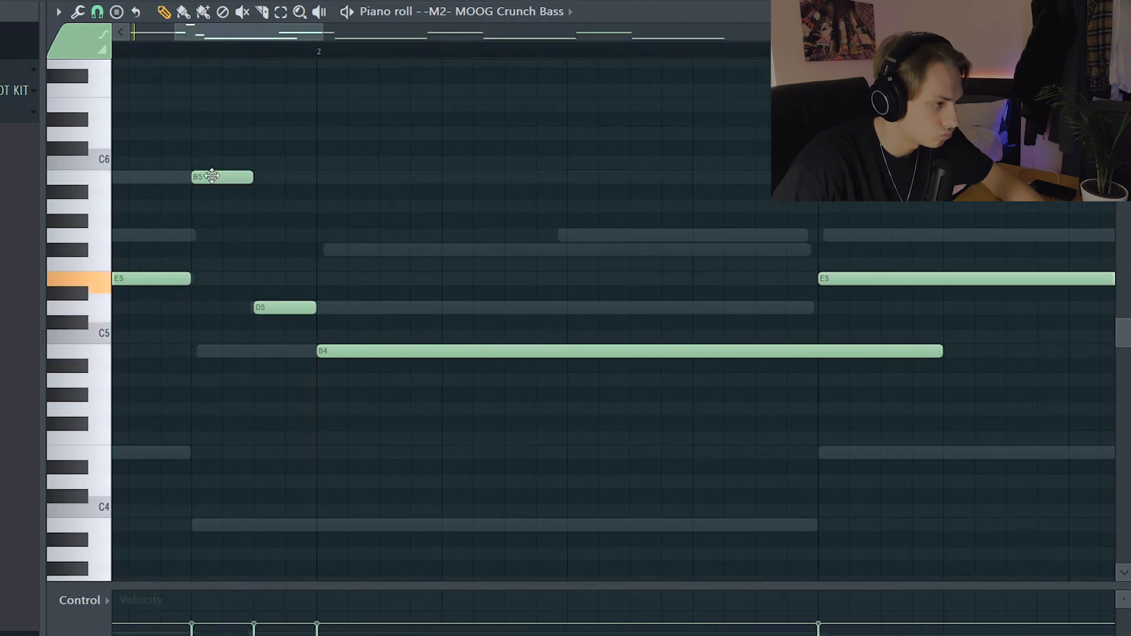
- Shift the B5 note slightly earlier and apply quick legato to the bass notes
scroll(150, 178, "down", 4)
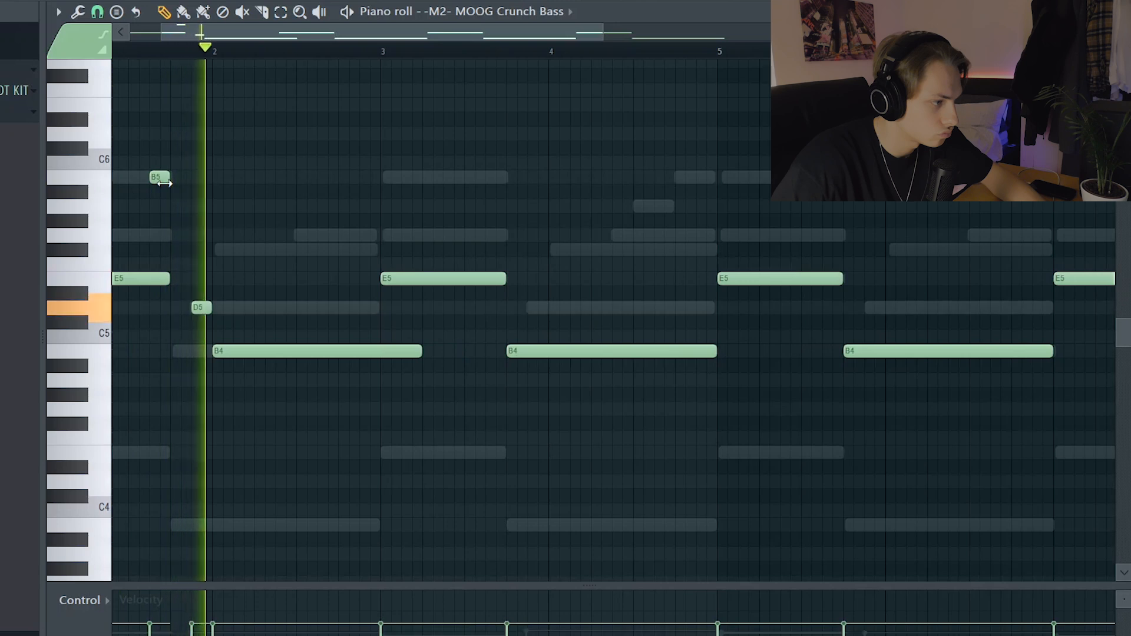
key("space")
key("space")
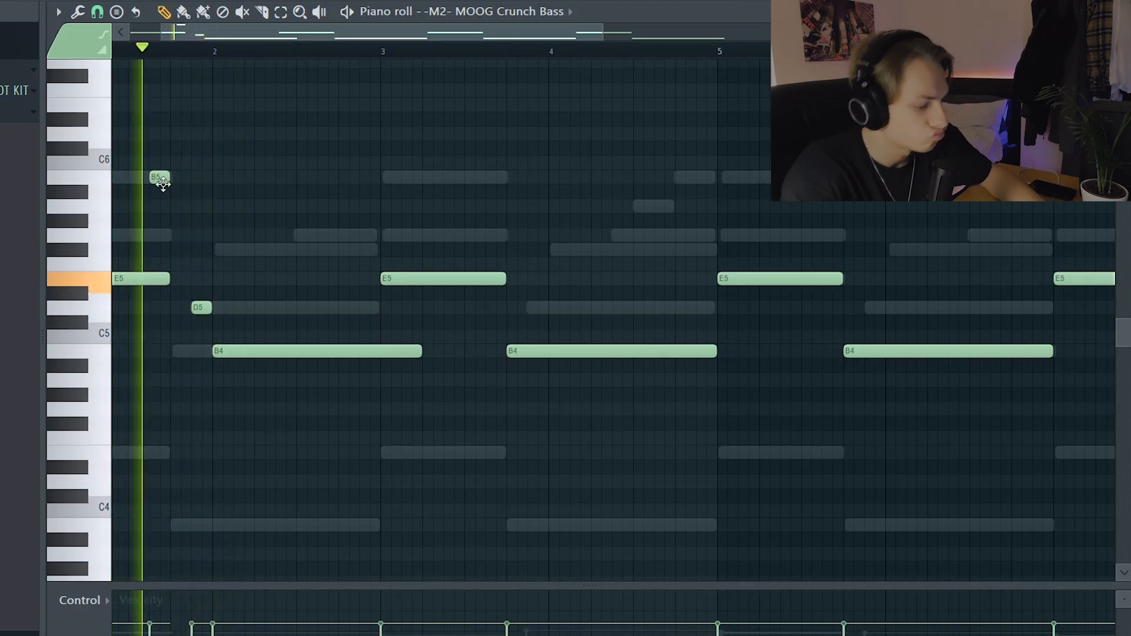
key("ctrl+l")
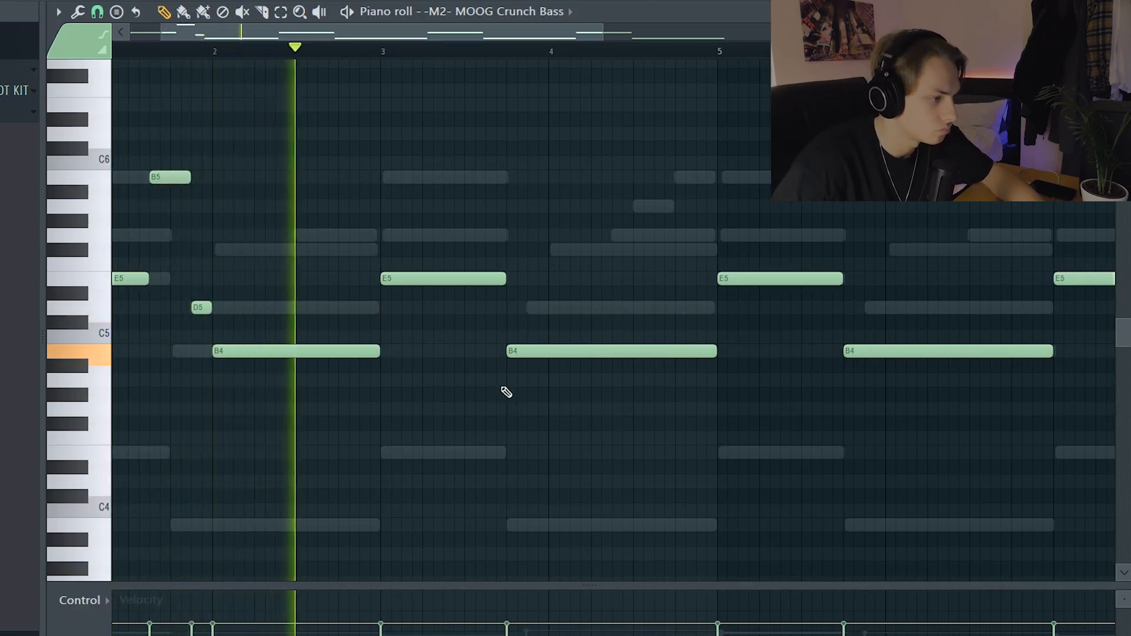
- Shift the D5 and B4 notes later so the D5 starts at bar 2, and reapply quick legato
key("space")
scroll(384, 311, "down", 3)
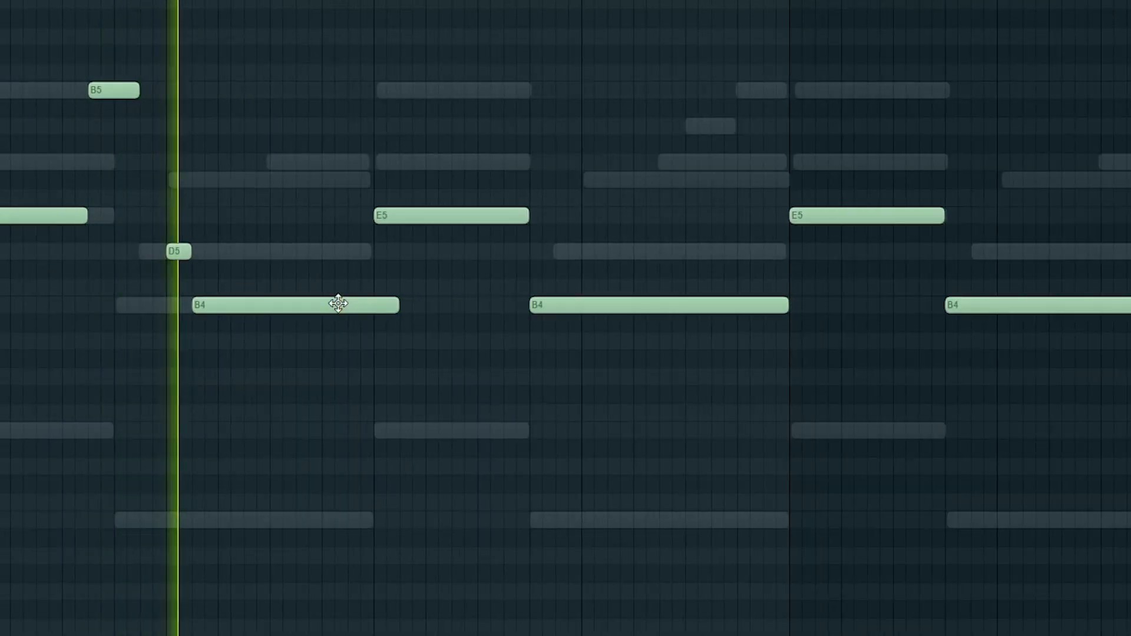
key("ctrl+l")
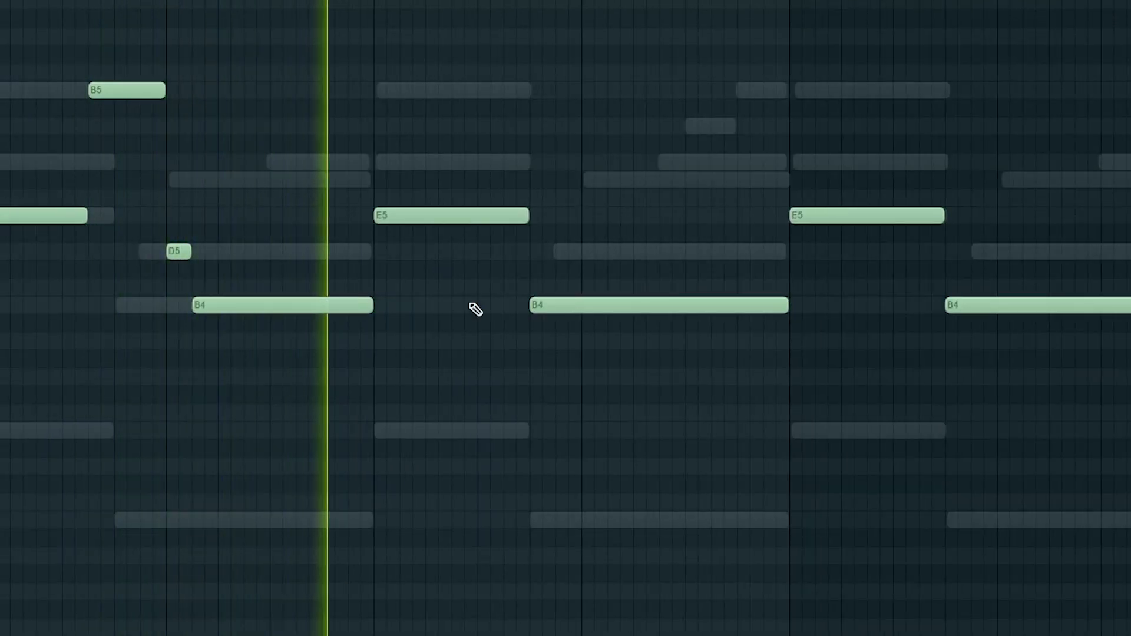
- Insert a long D5 note between two short B4 notes in the second phrase, across bars 3 and 4
left_click(557, 252)
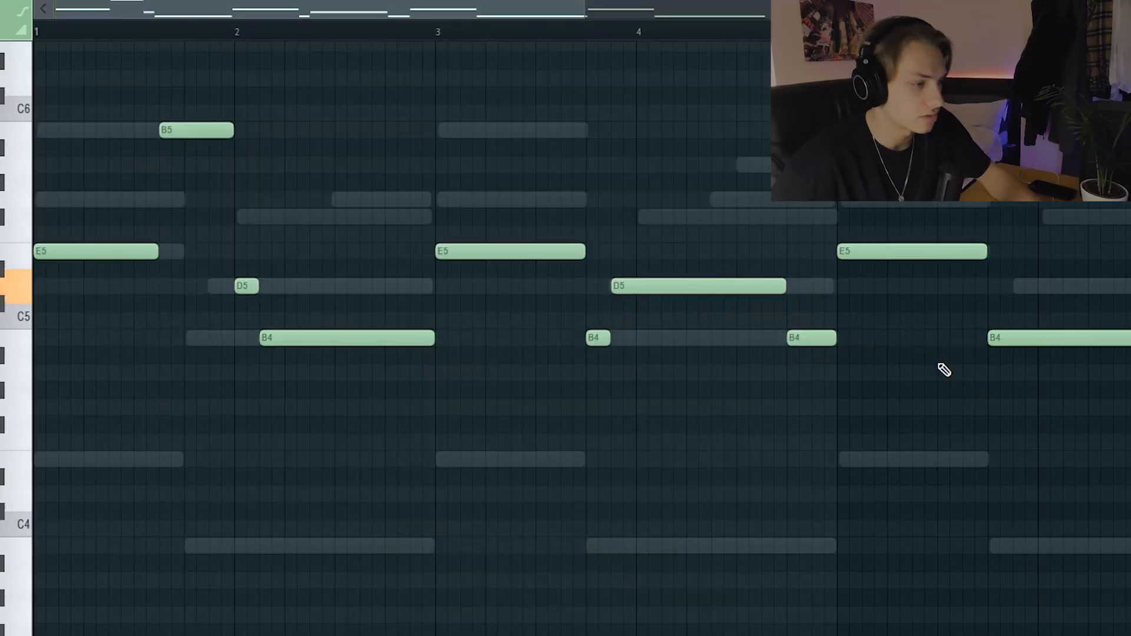
scroll(944, 366, "down", 2)
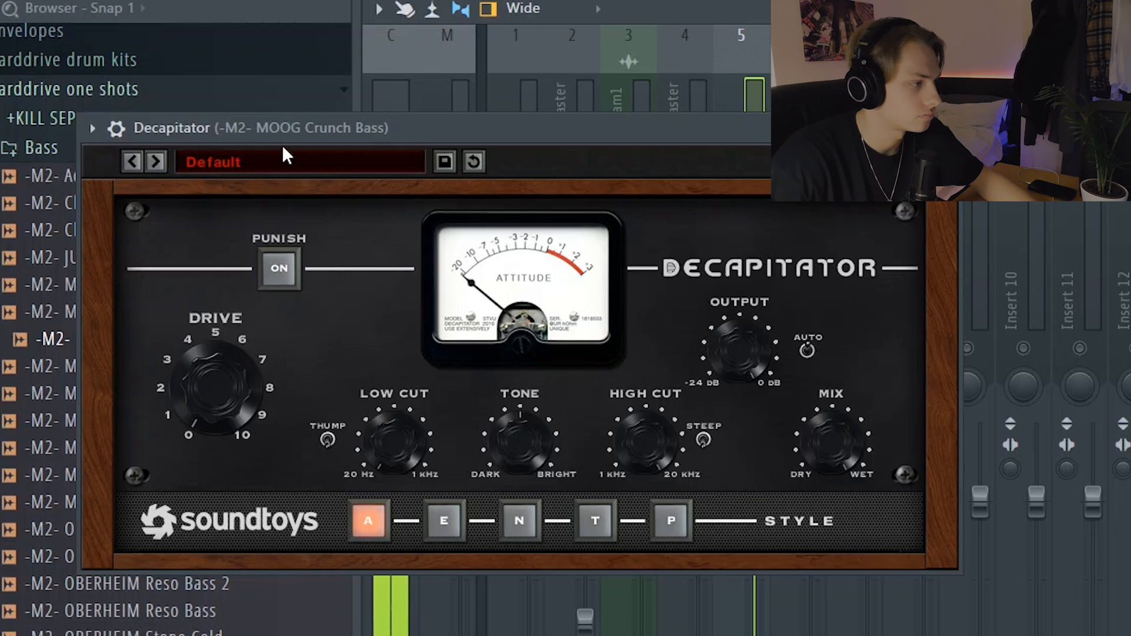
- Load the Beefy preset in Decapitator on the MOOG Crunch Bass channel
left_click(283, 153)
mouse_move(267, 165)
left_click(448, 156)
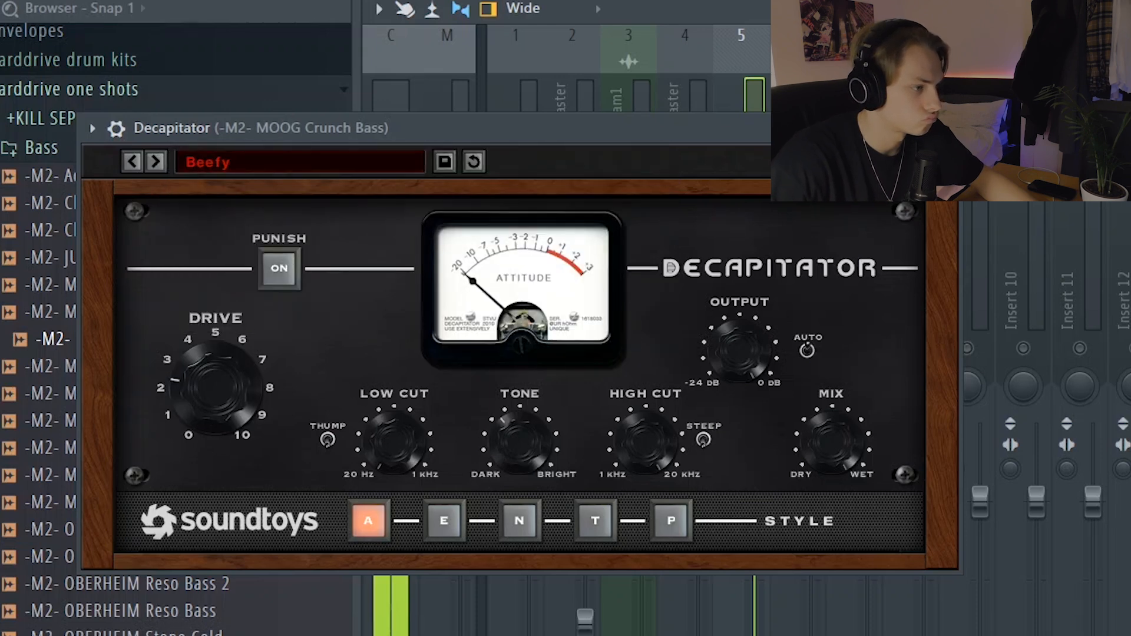
- Low-pass the MOOG Crunch Bass at about 200 Hz in Fruity Parametric EQ 2 and adjust its low band
left_click(948, 128)
left_click(975, 124)
left_click(747, 71)
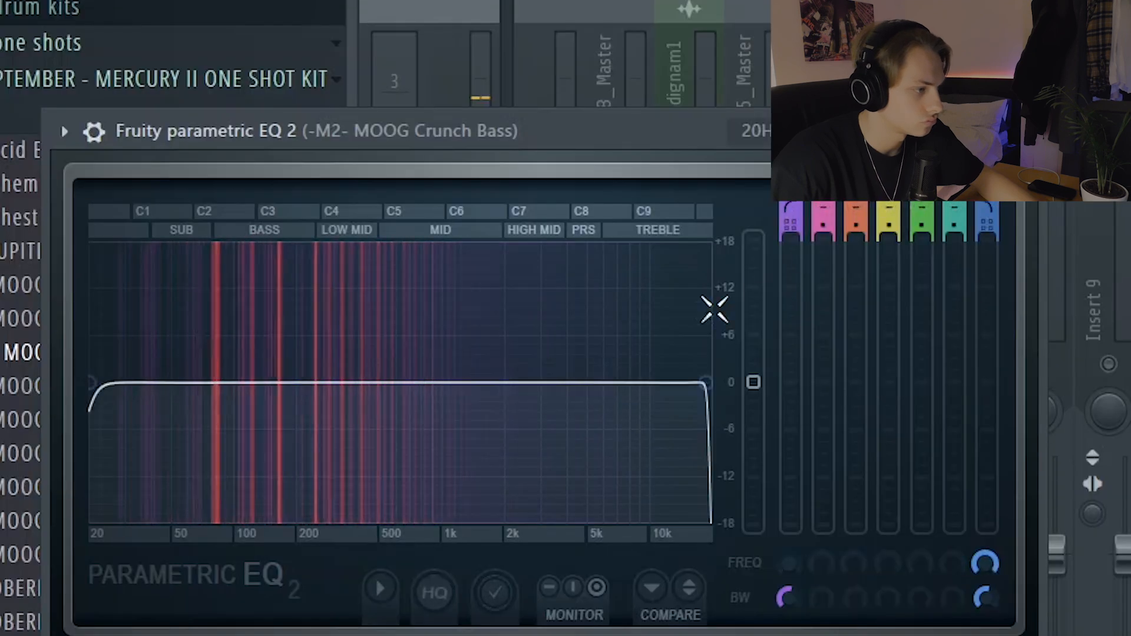
left_click_drag(703, 383, 320, 382)
mouse_move(162, 382)
left_mouse_down()
mouse_move(96, 379)
mouse_move(153, 383)
left_mouse_up()
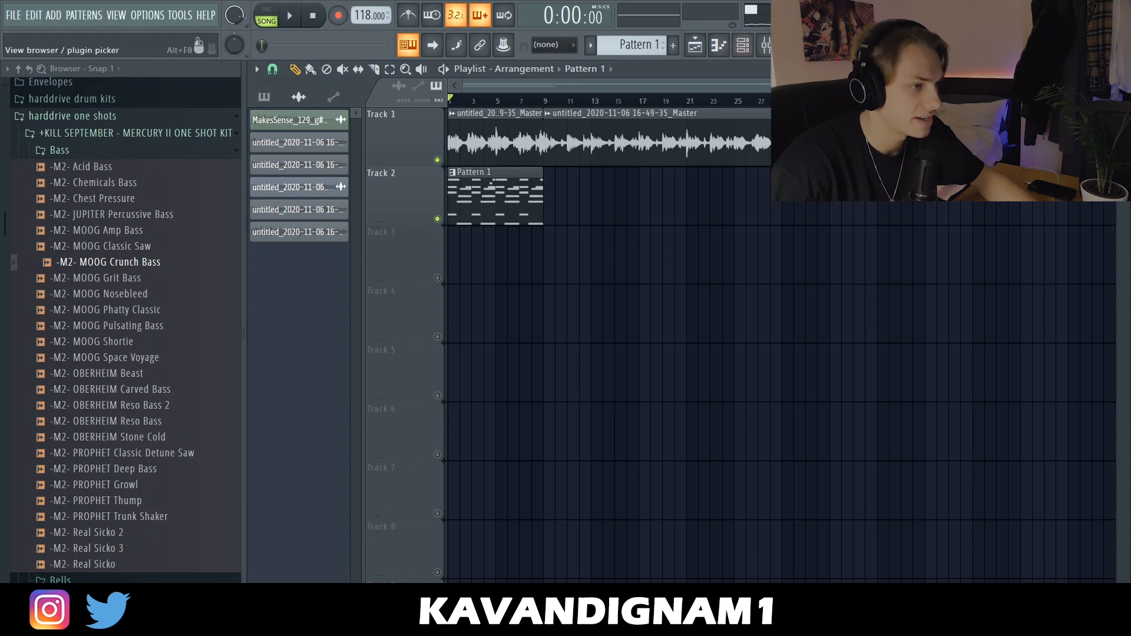
- Set the Kickstart sidechain effect on the MOOG Crunch Bass channel to a 1/1 bar length
left_click(764, 45)
left_click(975, 135)
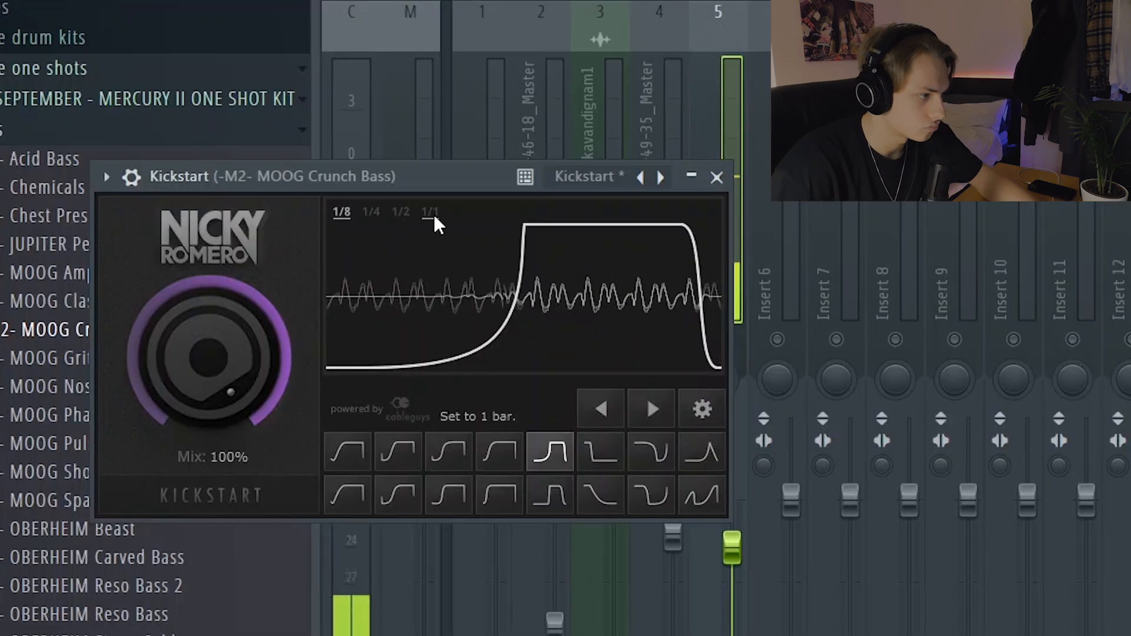
left_click(432, 216)
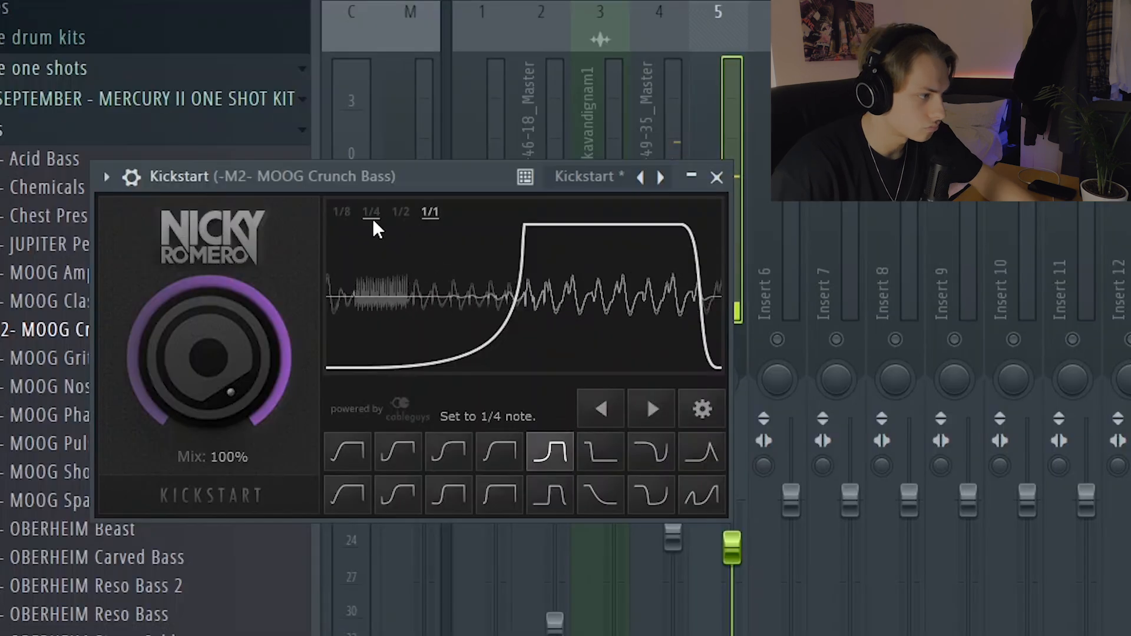
left_click(717, 176)
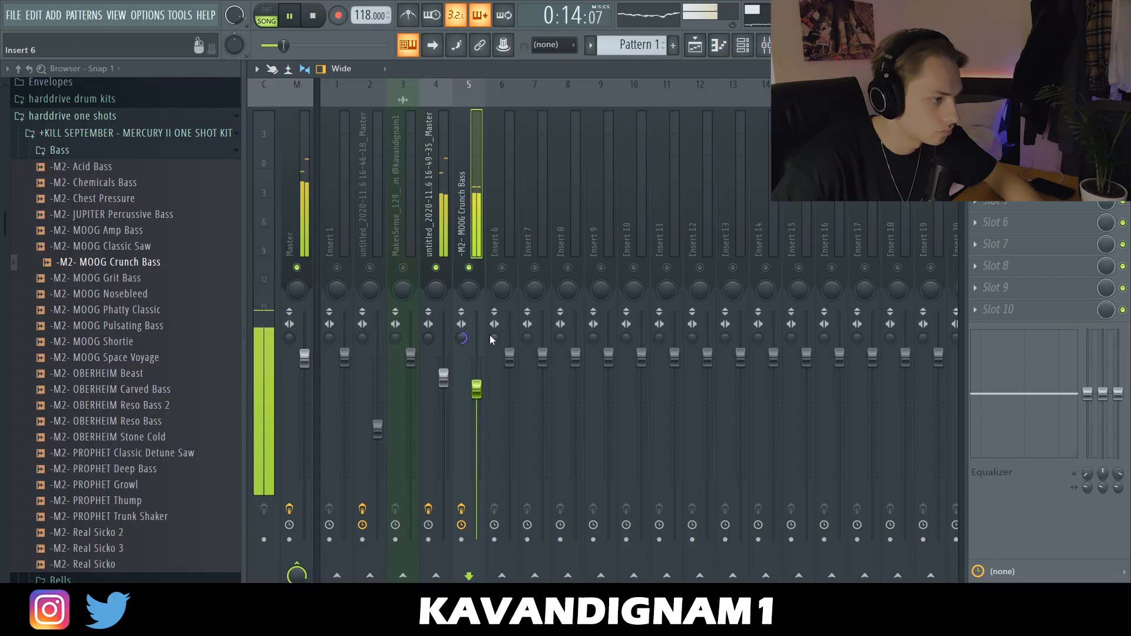
- Lower the melody sample's mixer track to -4.1 dB, stop playback and return to the playlist
left_click_drag(444, 377, 444, 382)
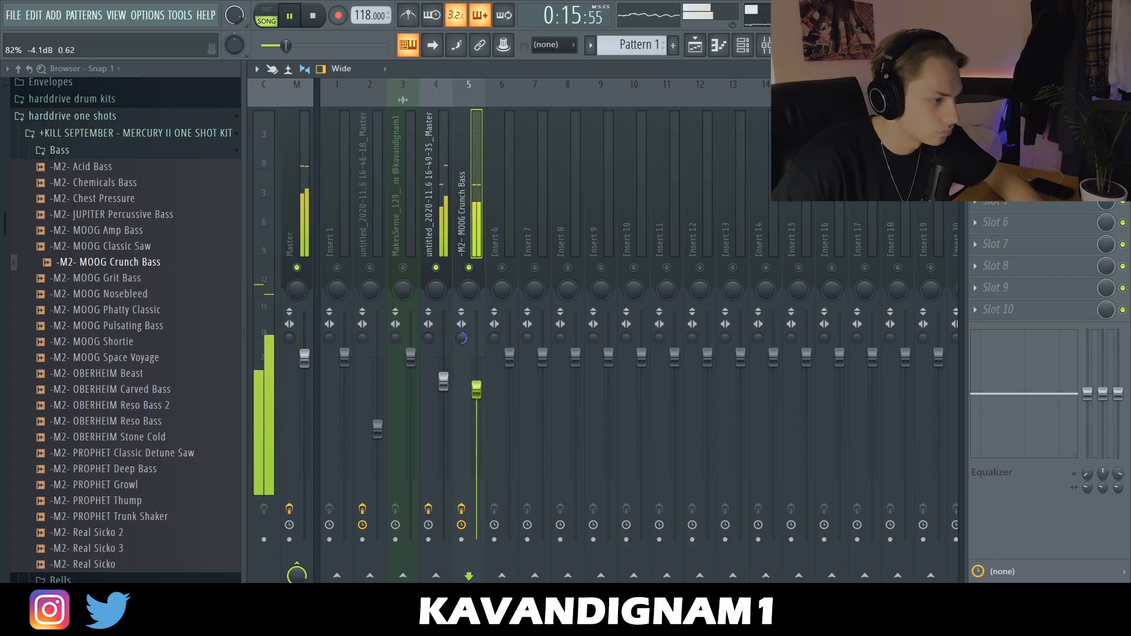
left_click(693, 46)
key("space")
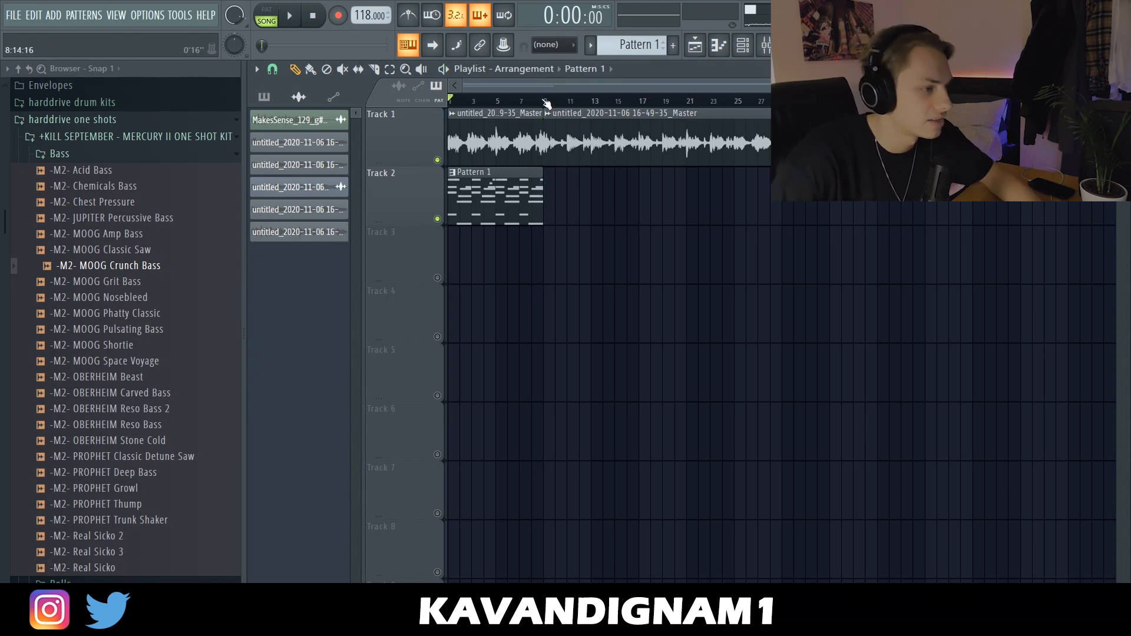
- Consolidate the first eight bars of the playlist into an audio clip and play the result back with the mixer open
left_click_drag(544, 100, 450, 101)
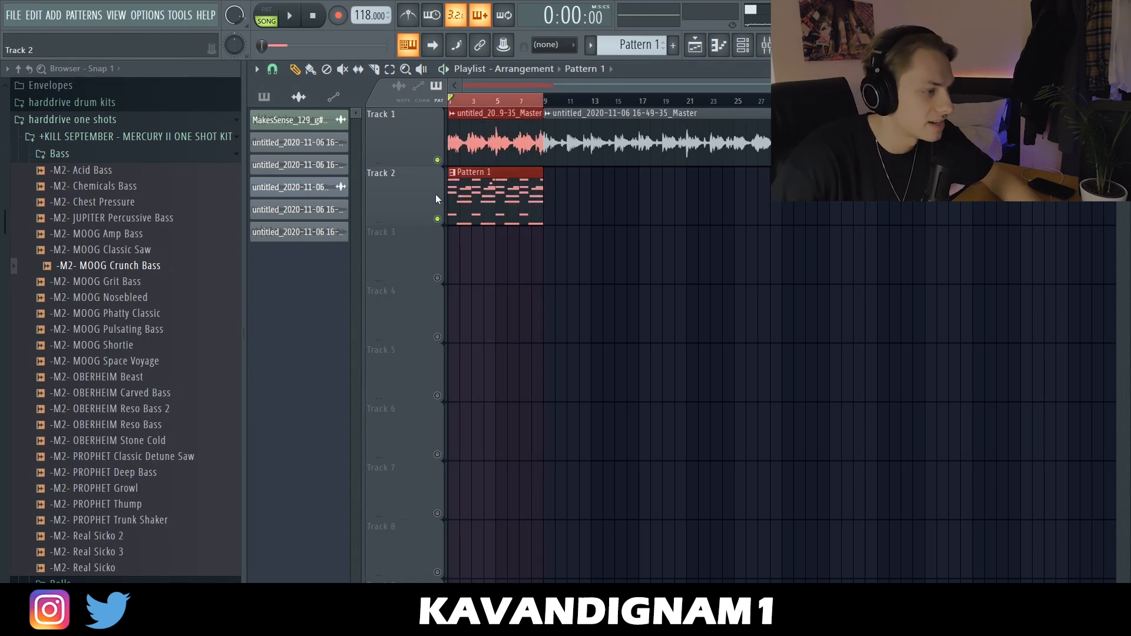
key("ctrl+alt+c")
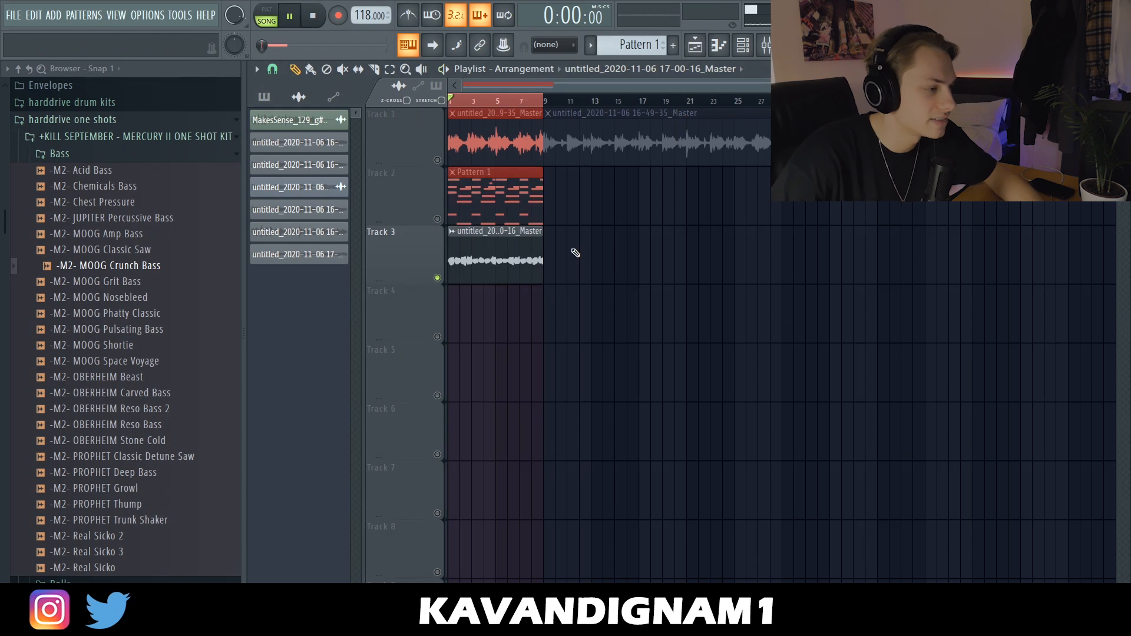
key("space")
left_click(764, 45)
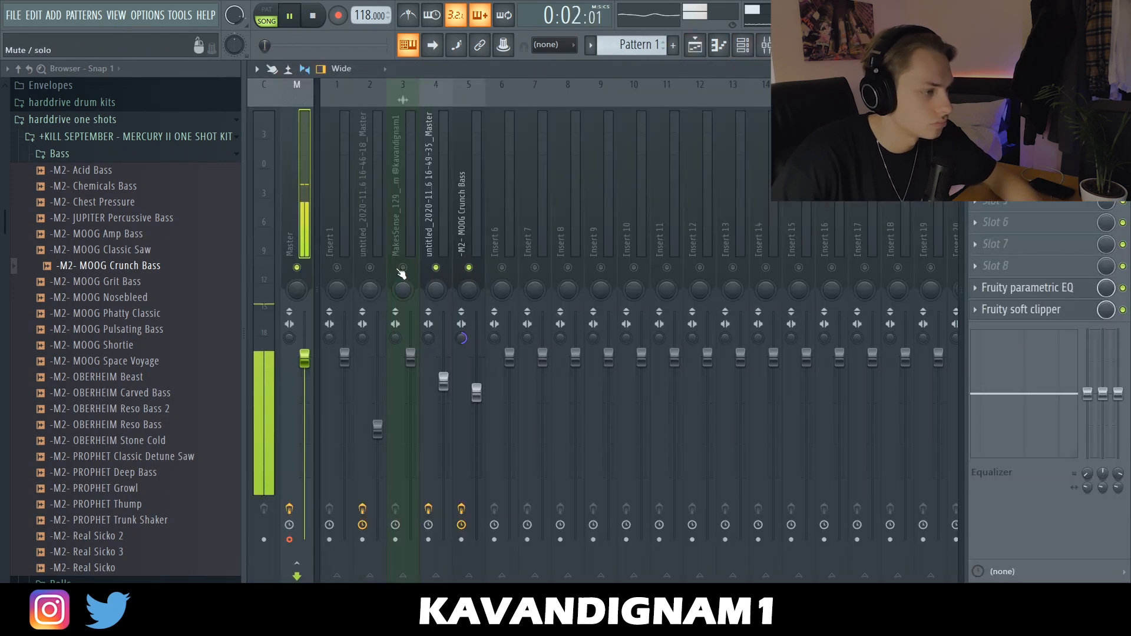
left_click(469, 210)
key("space")
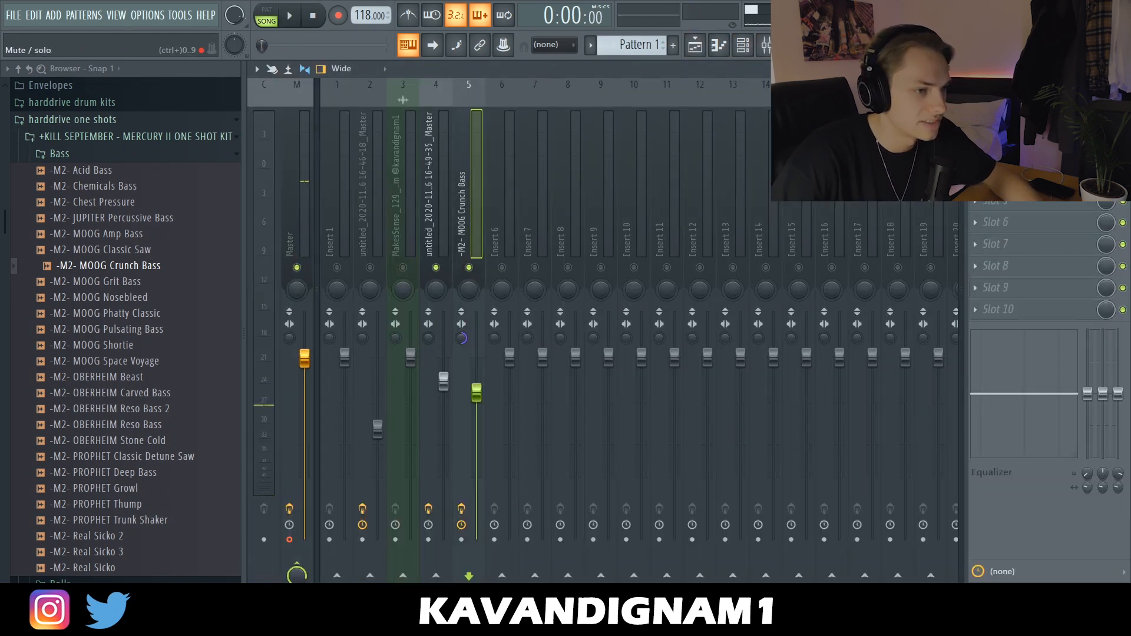
left_click(707, 51)
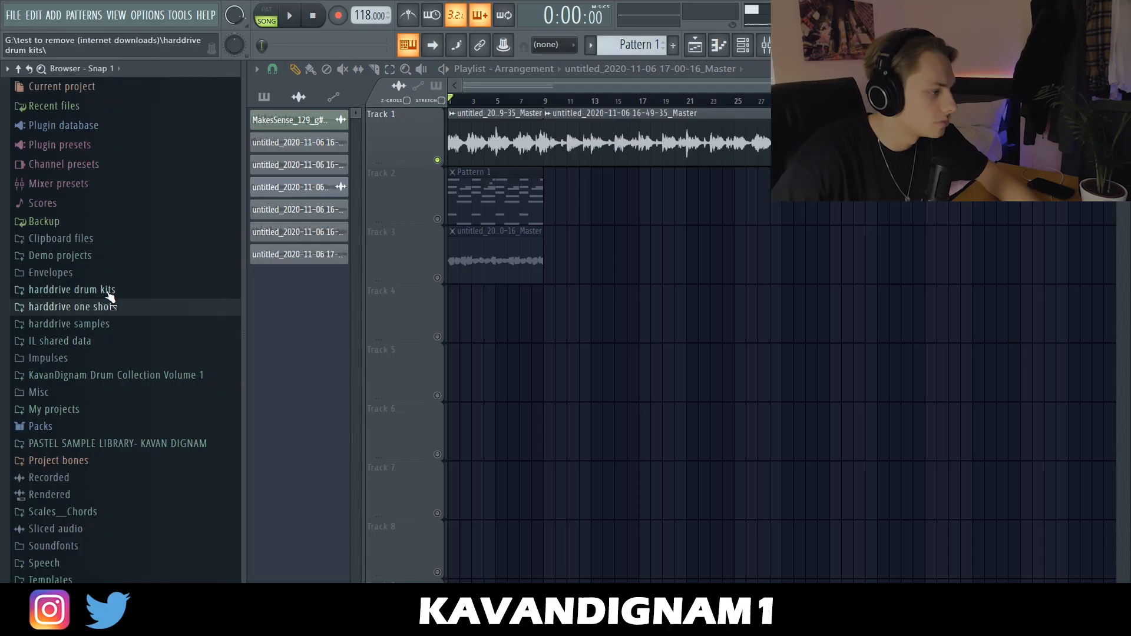
- Open the KavanDignam Drum Collection Volume 1 folder in the browser
left_click(106, 295)
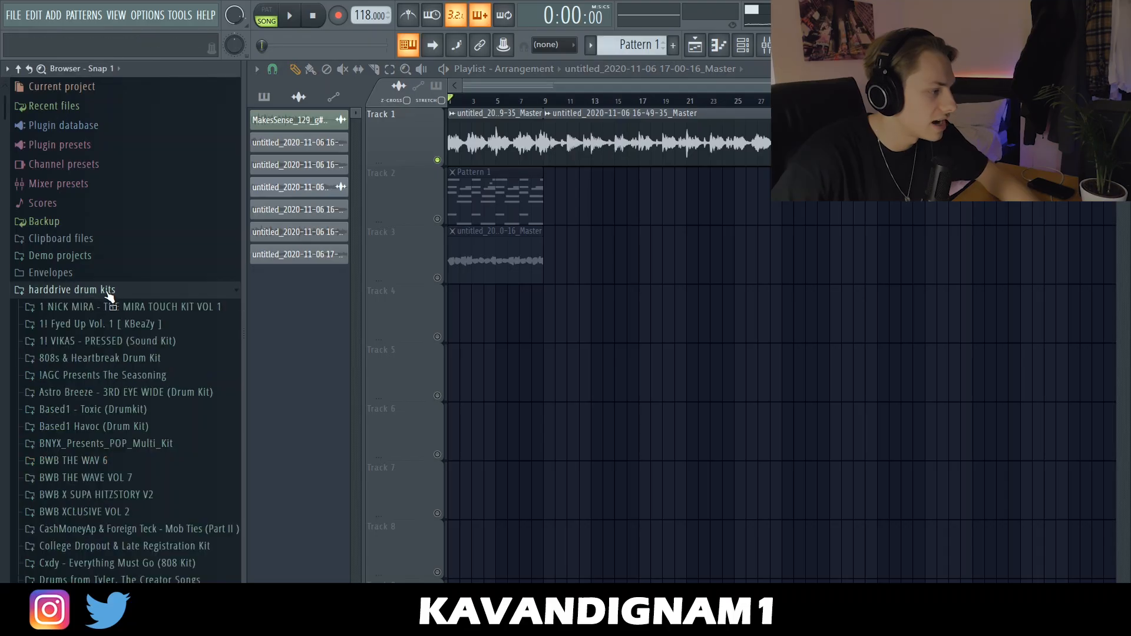
left_click(82, 99)
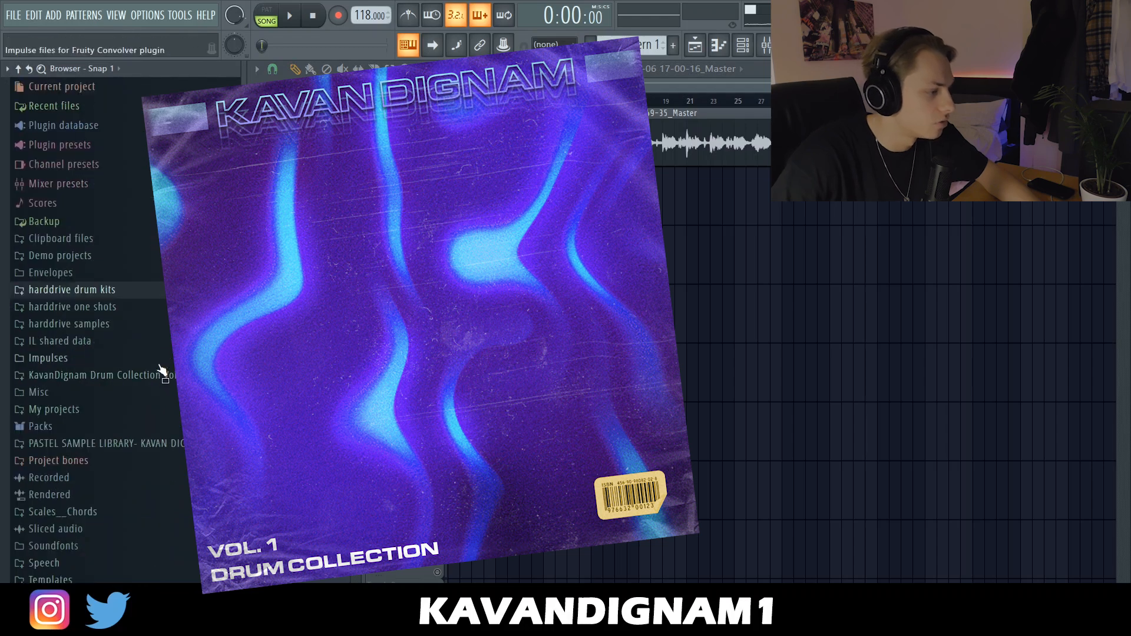
left_click(159, 374)
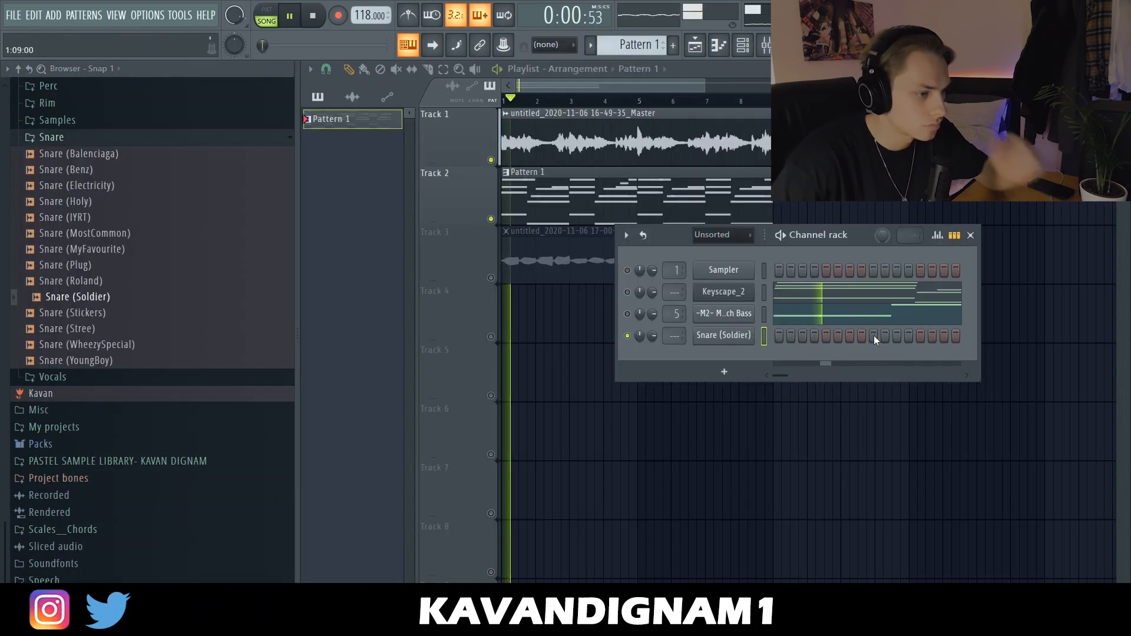
- Place a Snare (Soldier) hit on beat 3 of bar 1 and repeat it in every bar through bar 8
left_click(875, 334)
key("ctrl+a")
key("ctrl+b")
key("ctrl+b")
key("ctrl+b")
key("ctrl+b")
key("ctrl+b")
key("ctrl+b")
key("ctrl+b")
key("ctrl+d")
left_click(342, 69)
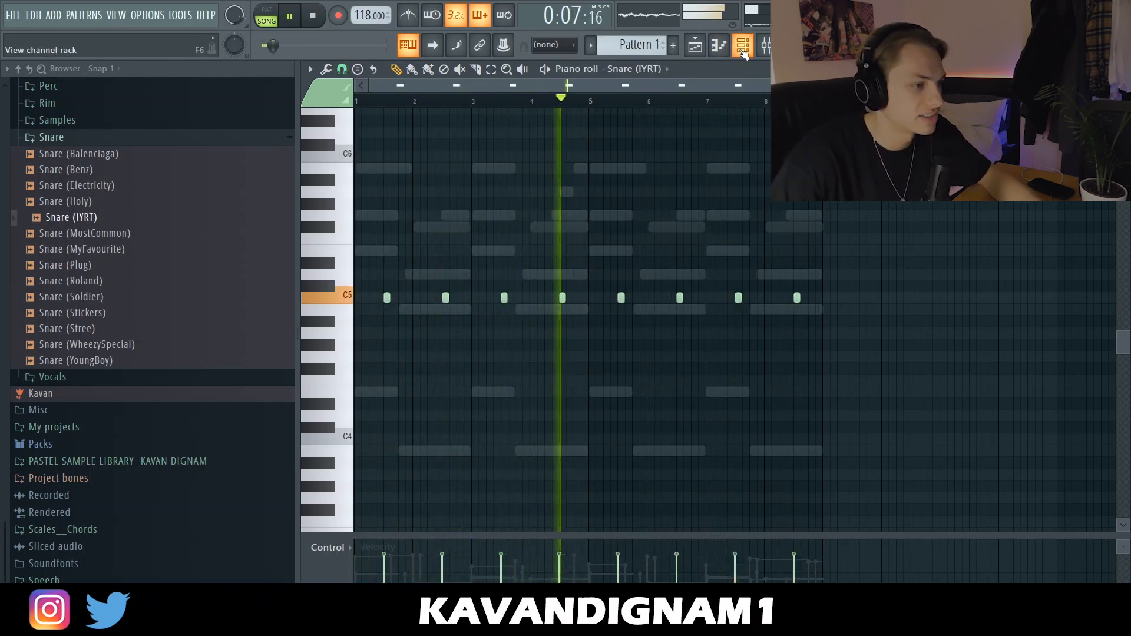
- Set the Snare (IYRT) layer's sample pitch to -300 cents
left_click(742, 45)
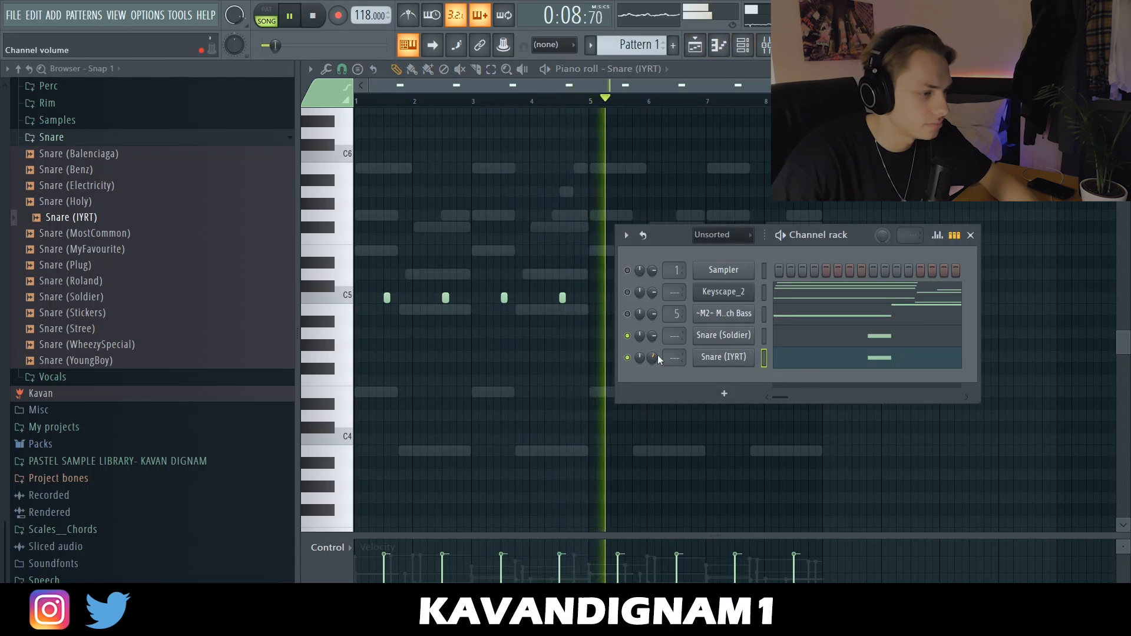
left_click(710, 364)
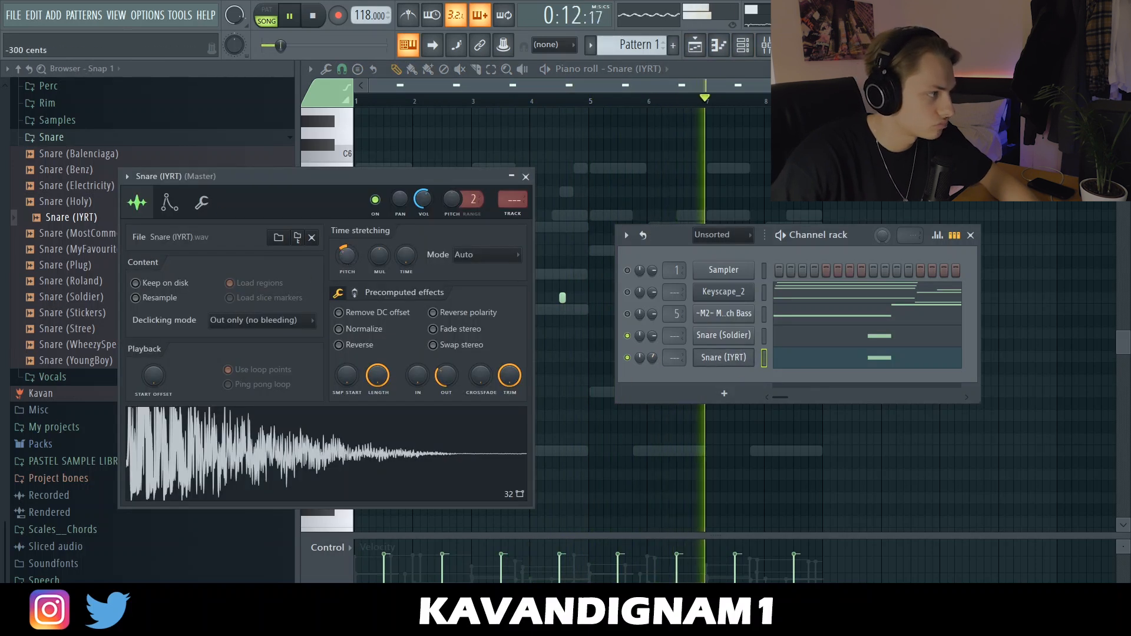
left_click(525, 177)
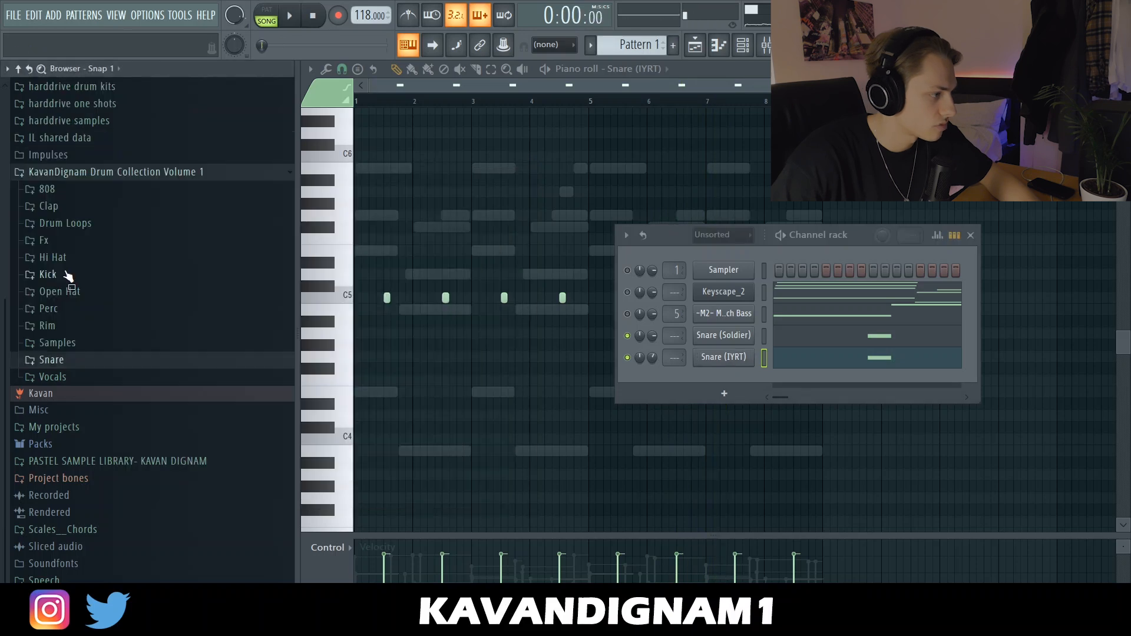
- Load Kick (Oz) from the drum collection and place two B4 notes in the first half of bar 1
left_click(67, 274)
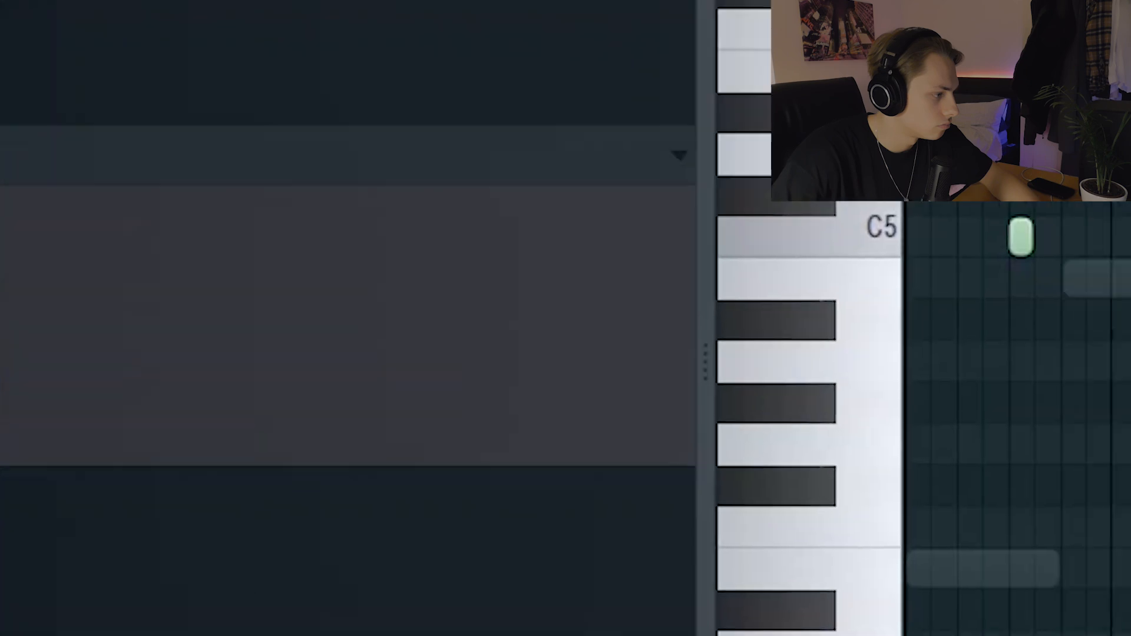
left_click_drag(207, 380, 598, 453)
left_click_drag(598, 455, 598, 456)
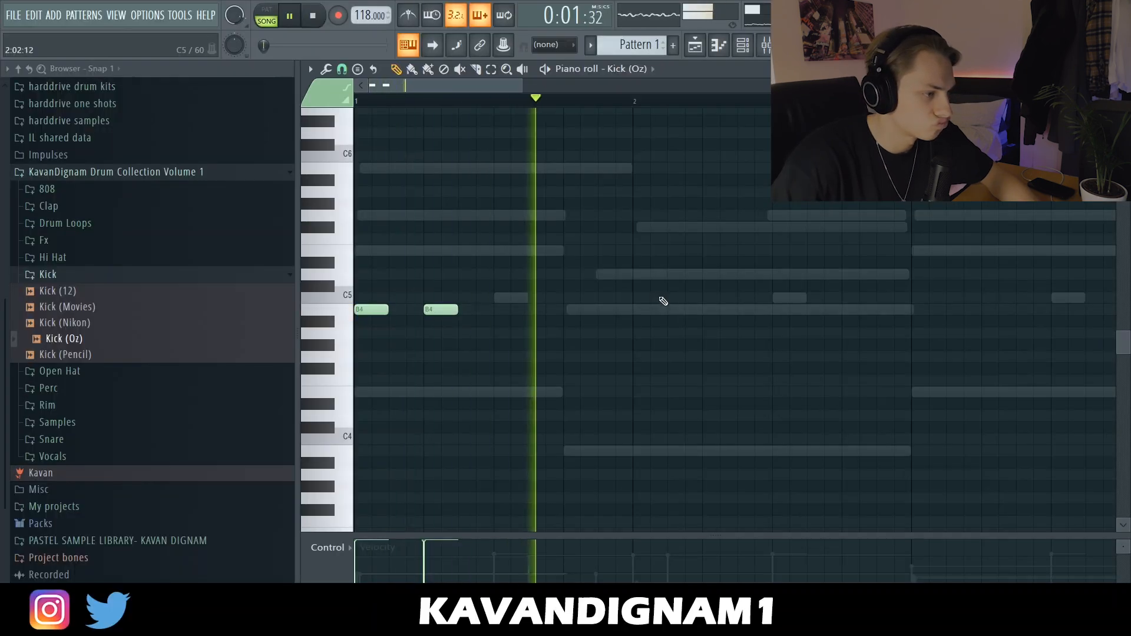
- Add three short B4 kick notes around beat 2 of bar 2 and lower the first one's velocity
left_click(707, 313)
left_click(691, 313)
left_click_drag(716, 311, 698, 311)
left_click(711, 312)
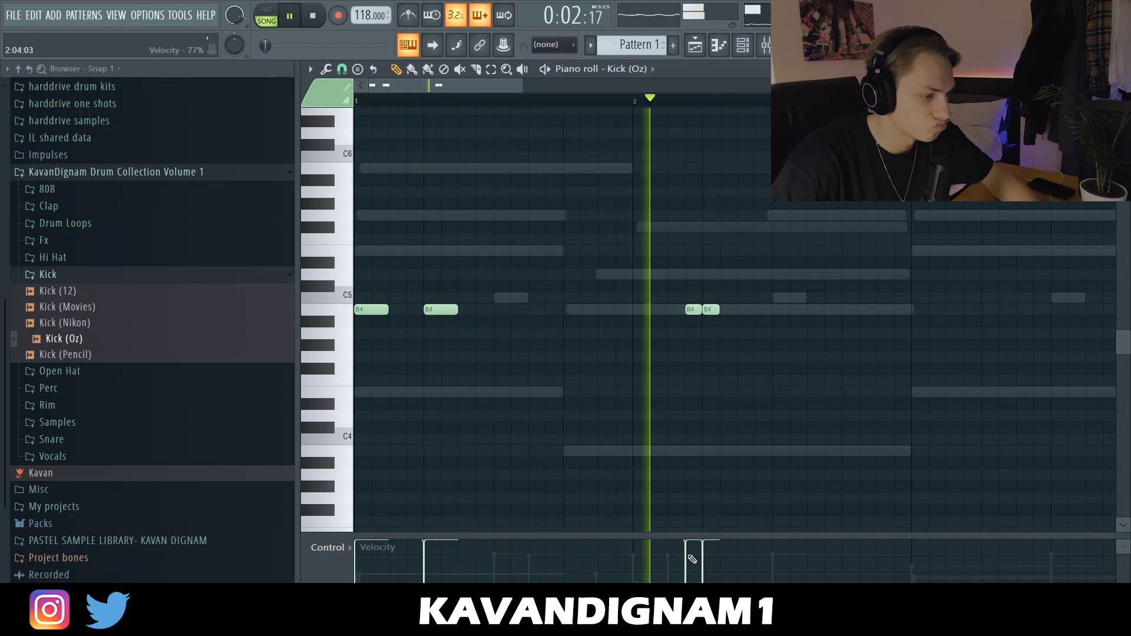
left_click(686, 562)
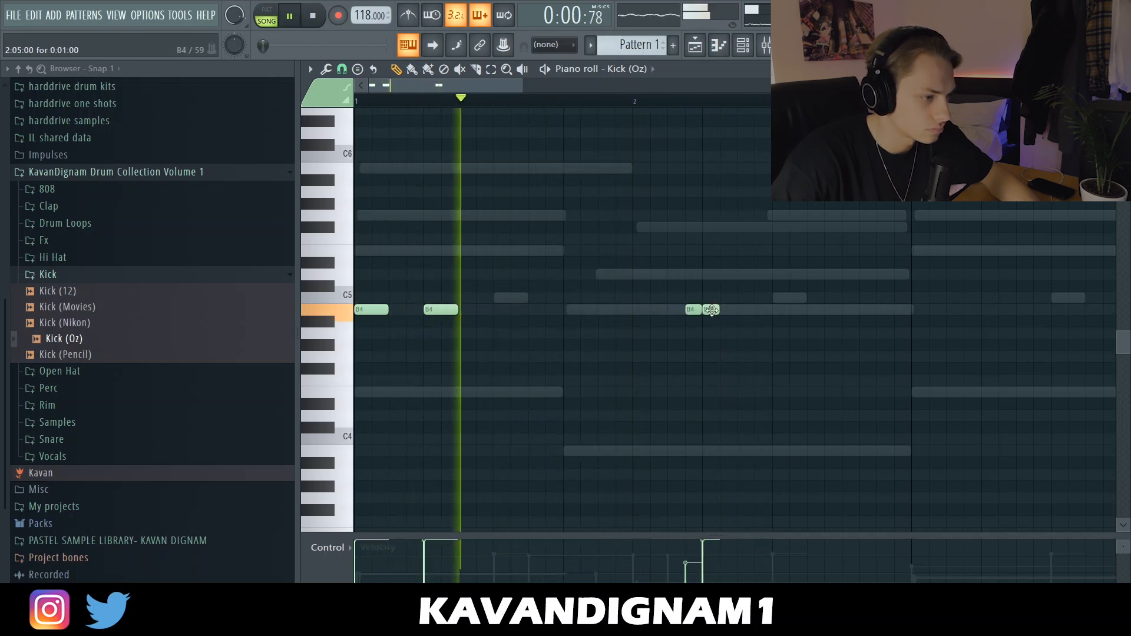
left_click(743, 312)
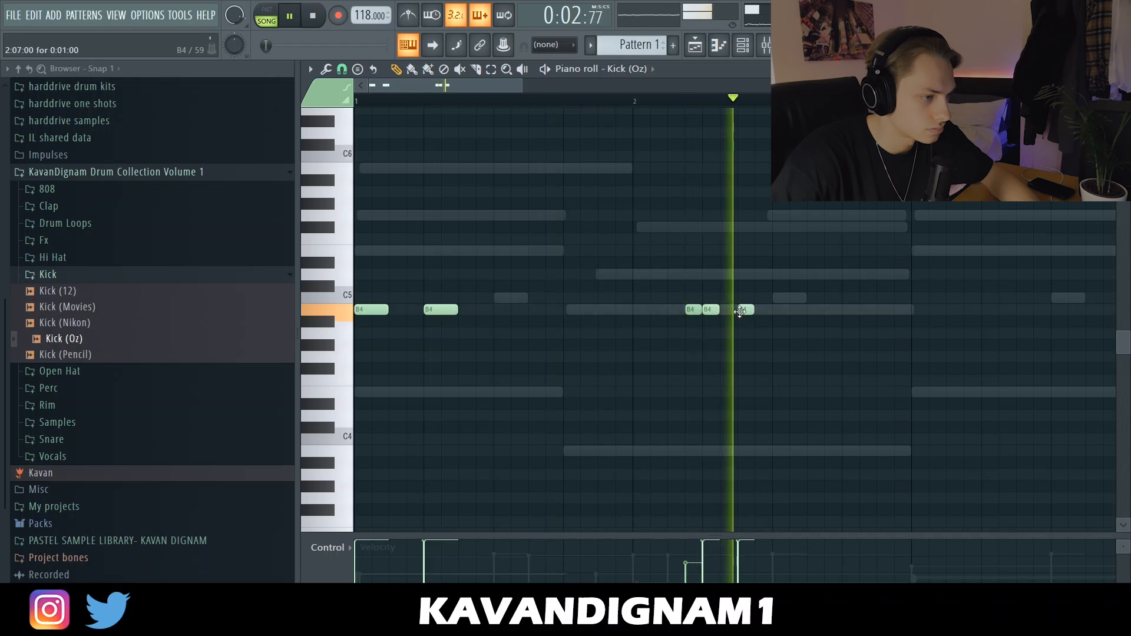
key("space")
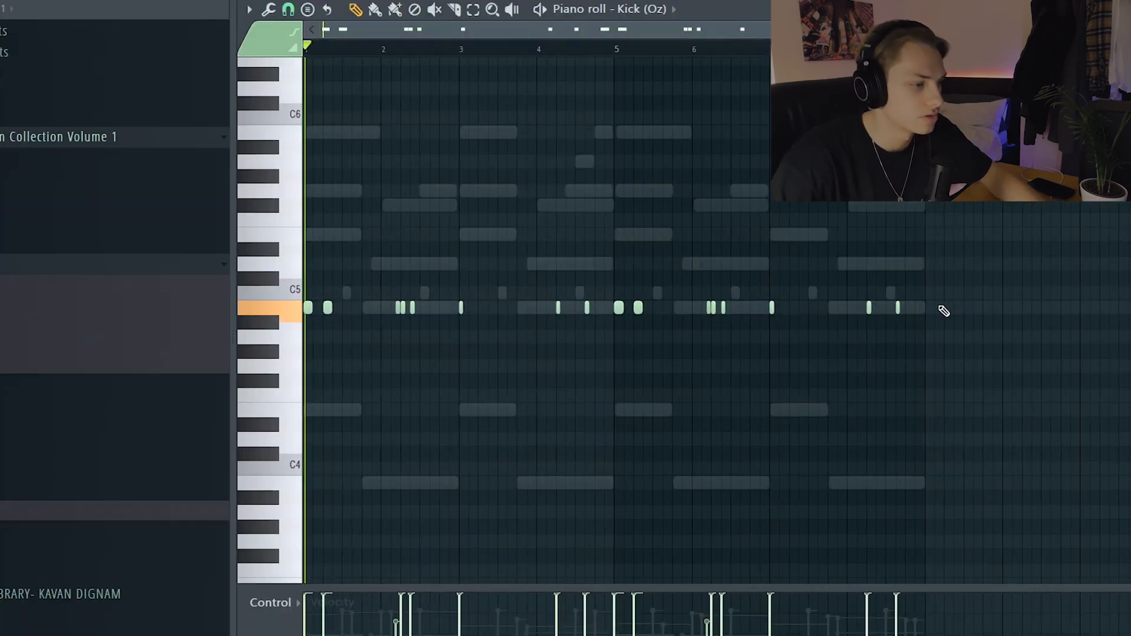
- Play the beat back and check the drum channels and levels in the mixer and channel rack
key("space")
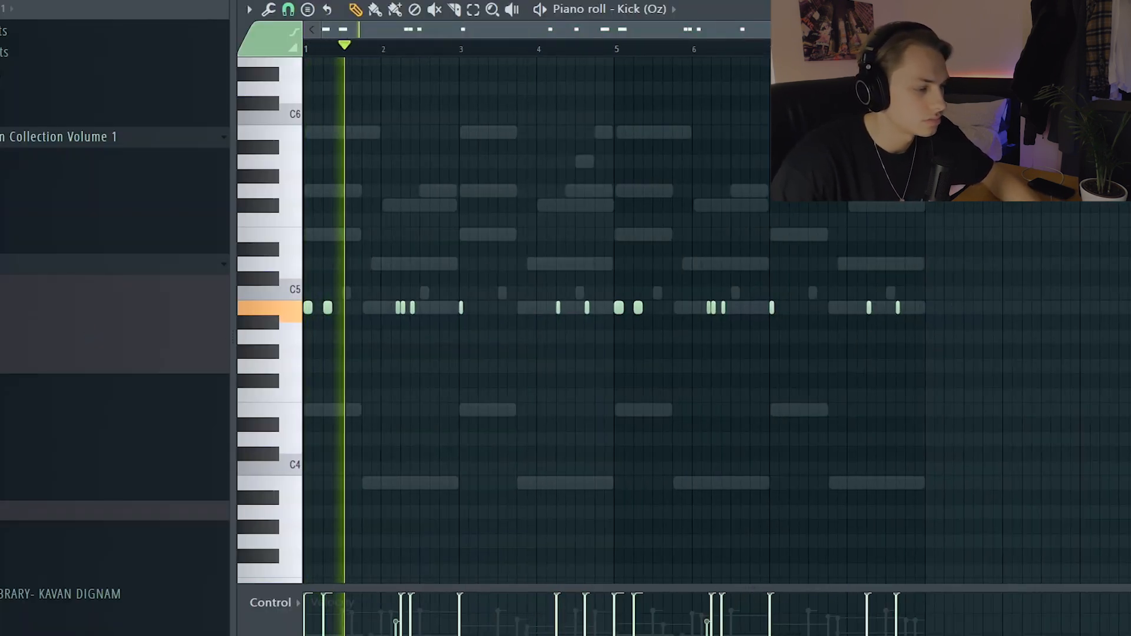
key("F9")
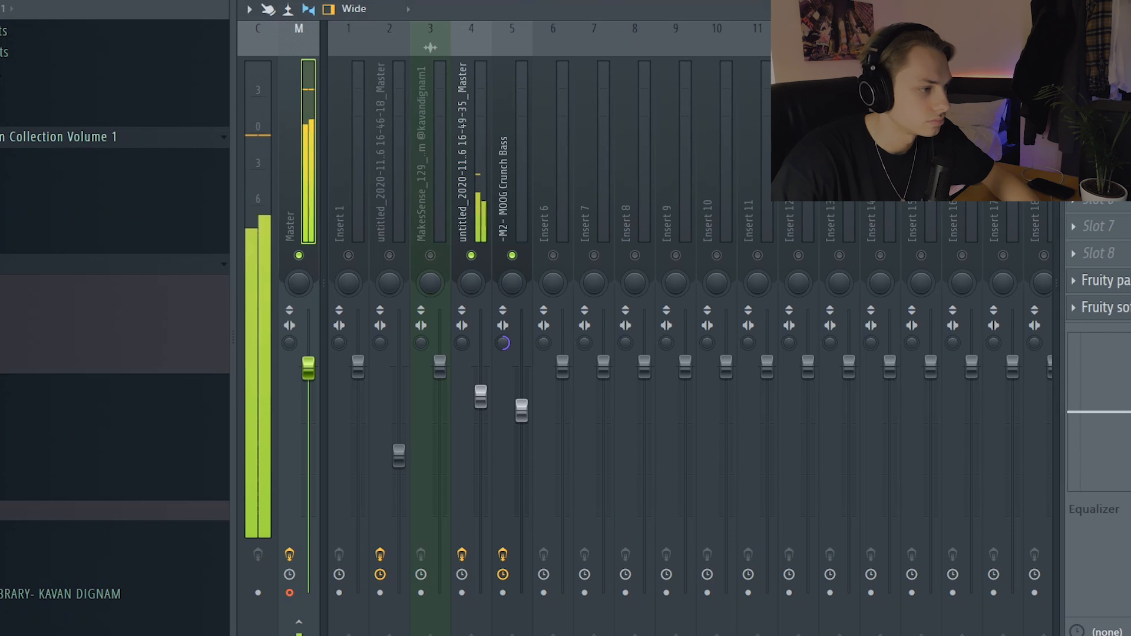
key("F6")
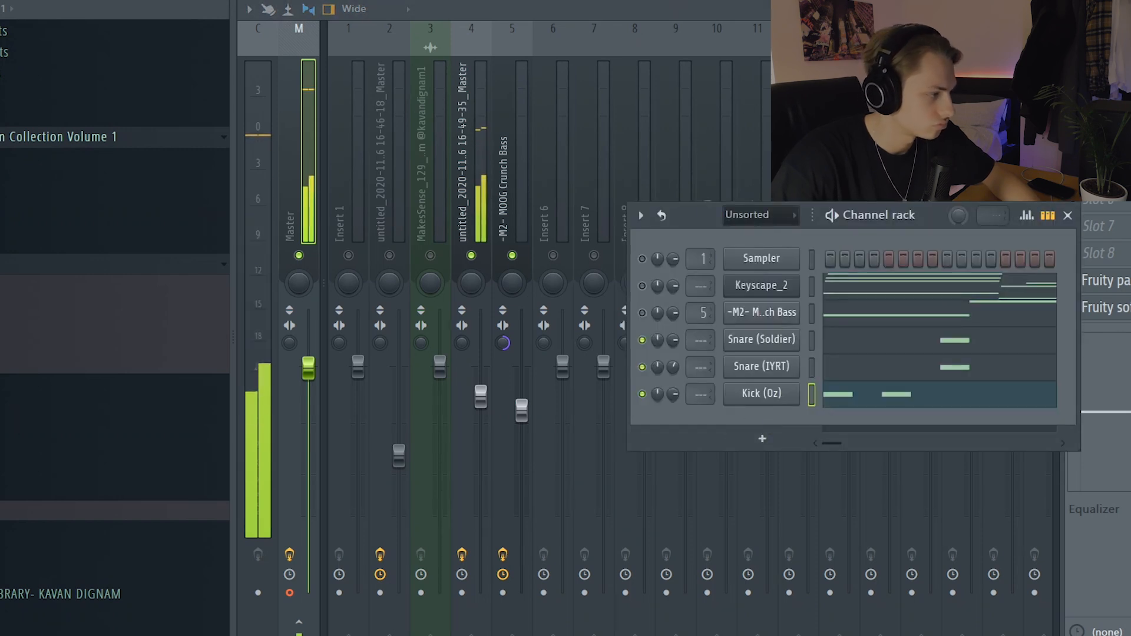
- Paint three spaced C5 notes for Hi-Hat (Sweet) starting on beat 2 of bar 2
left_click(35, 265)
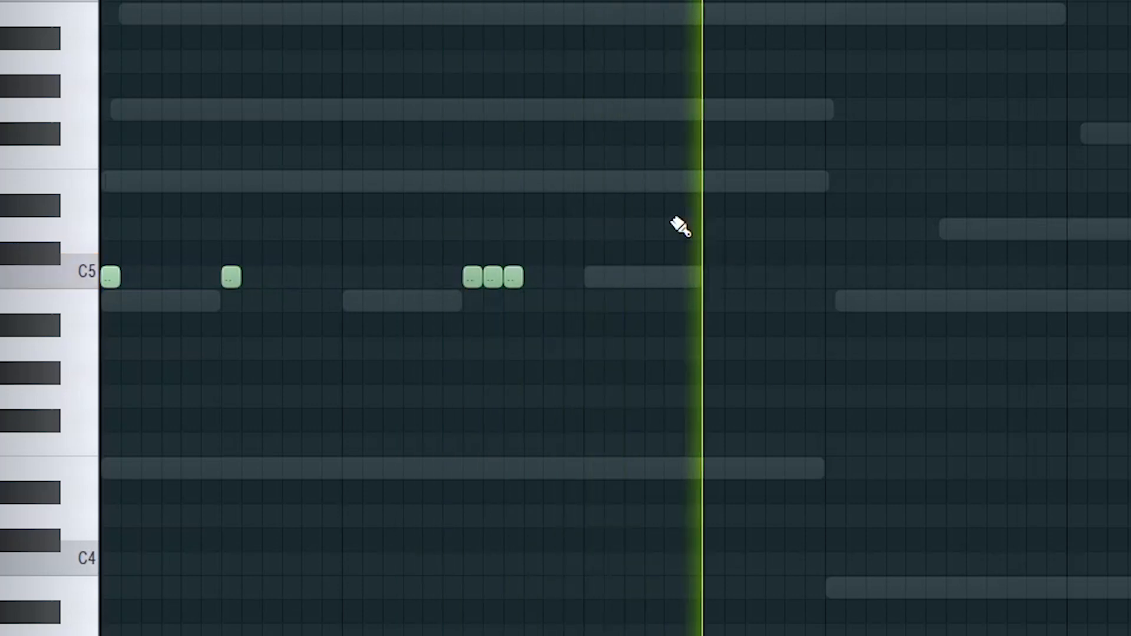
scroll(928, 287, "down", 2)
key("space")
key("space")
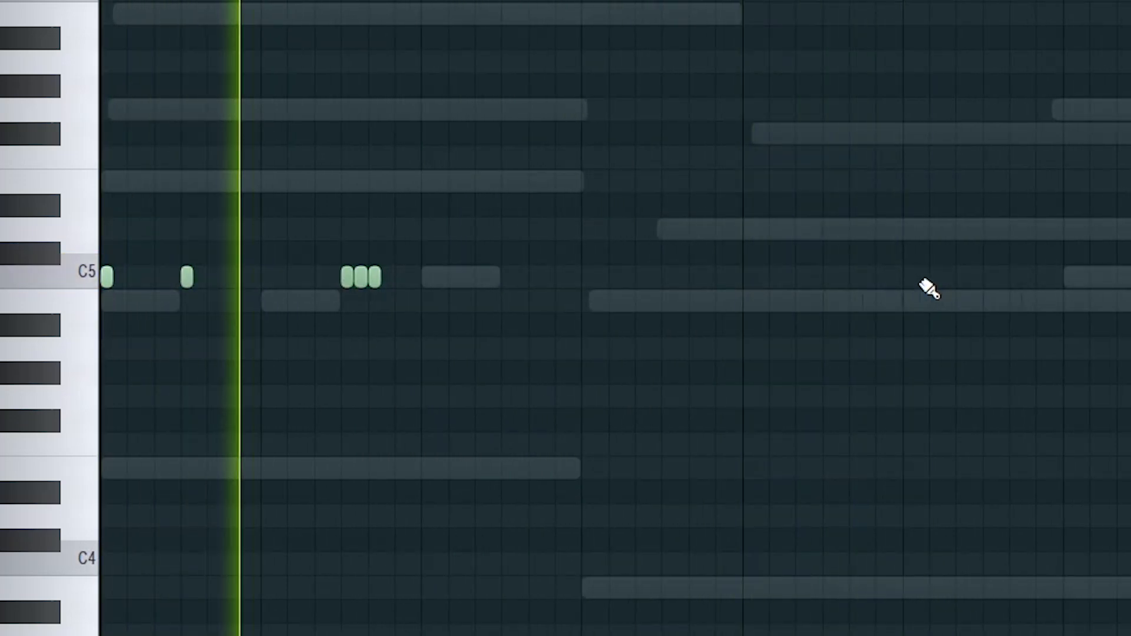
scroll(949, 289, "up", 2)
left_click_drag(889, 276, 939, 277)
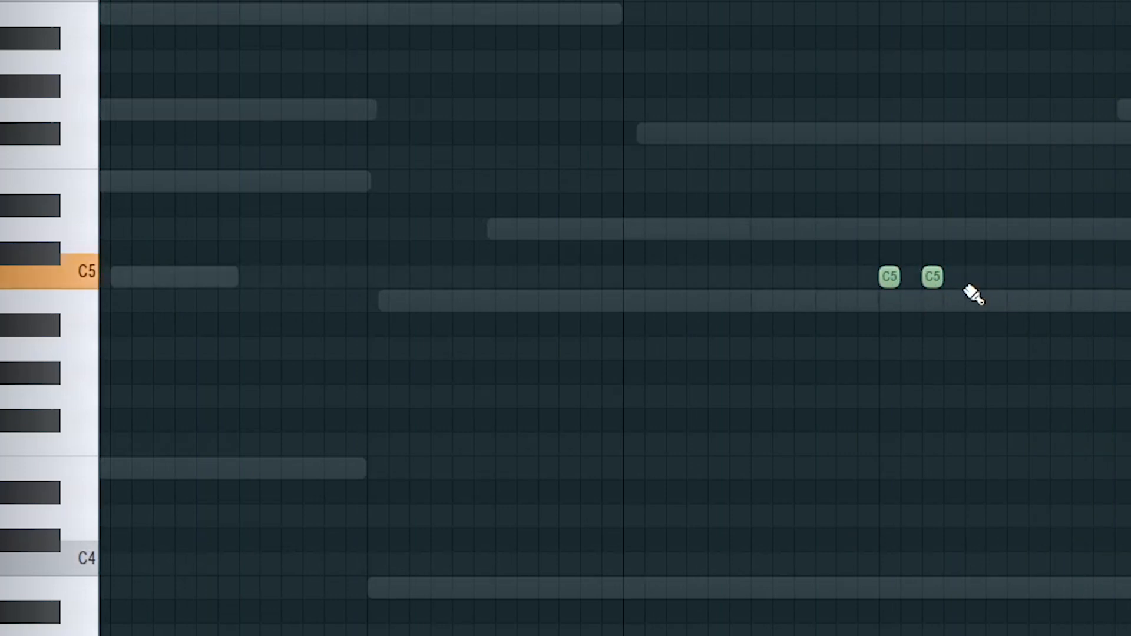
left_click(969, 284)
scroll(1001, 341, "down", 2)
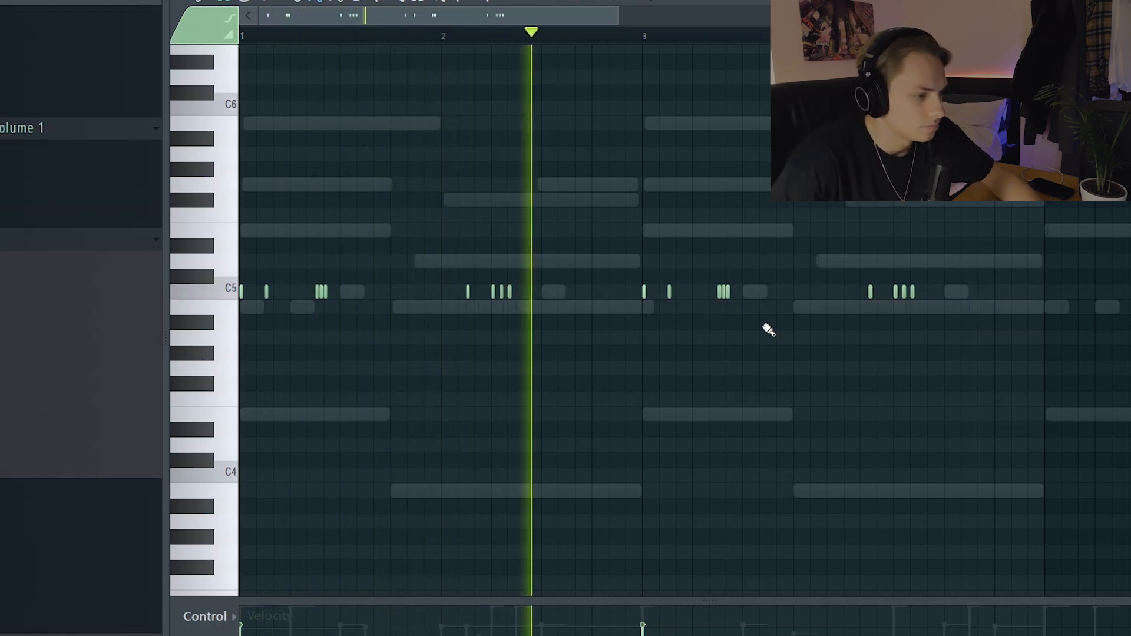
- Add another short C5 note for Hi-Hat (Sweet) in the second half of bar 3
scroll(786, 329, "up", 3)
left_click(749, 292)
scroll(1111, 330, "down", 3)
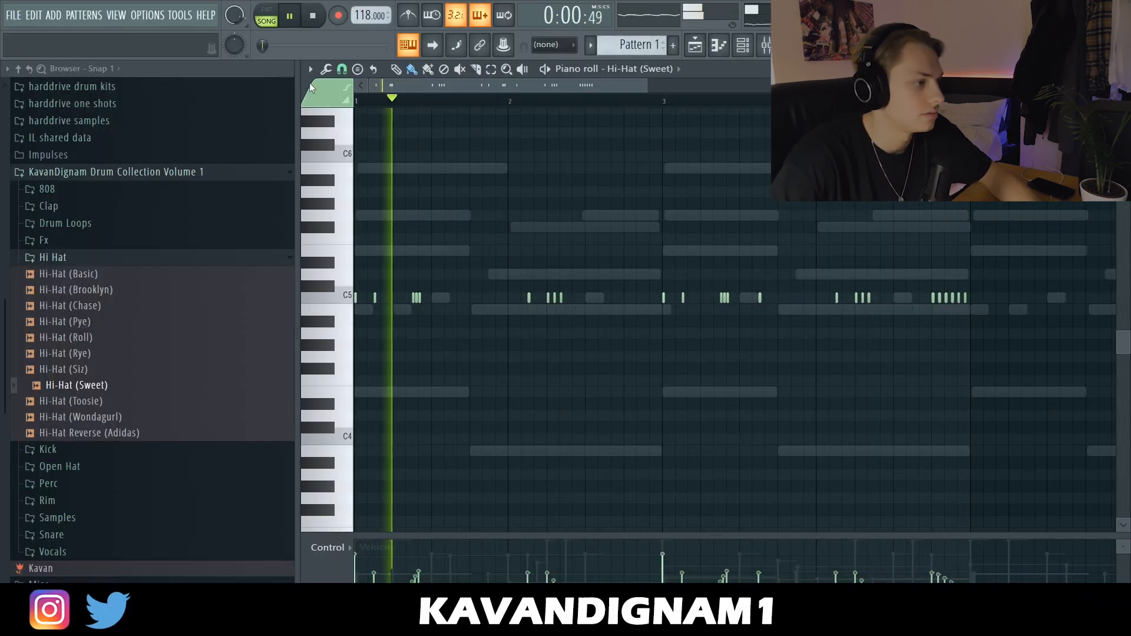
- With grid snapping set to Line, duplicate the four-bar Hi-Hat (Sweet) pattern into bars 5 to 8 and make the notes legato
left_click(341, 69)
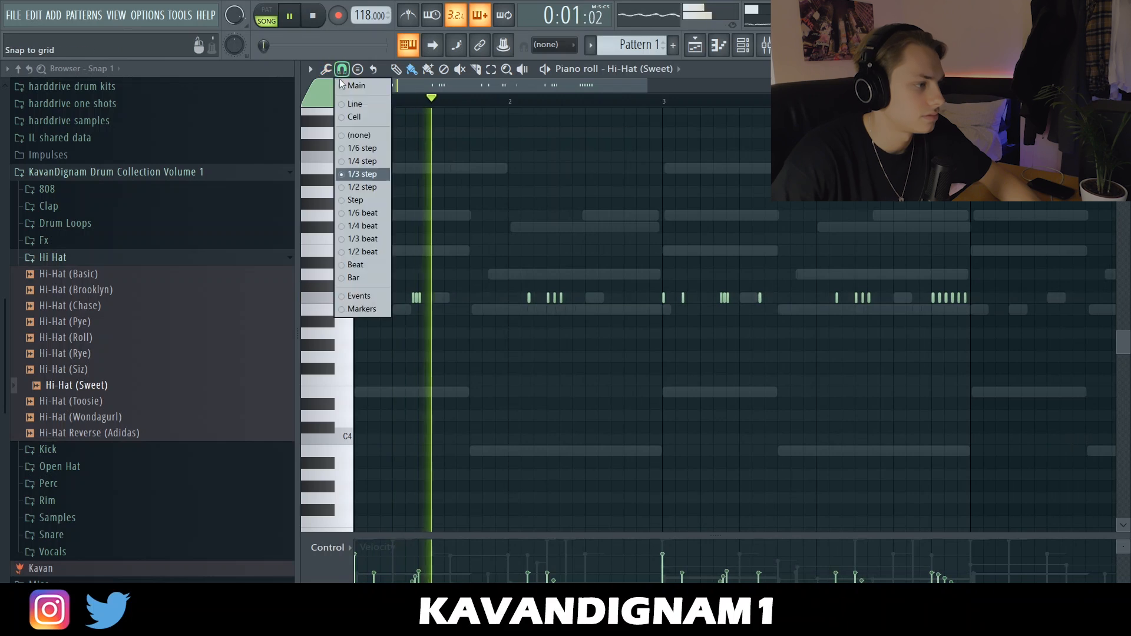
left_click(353, 104)
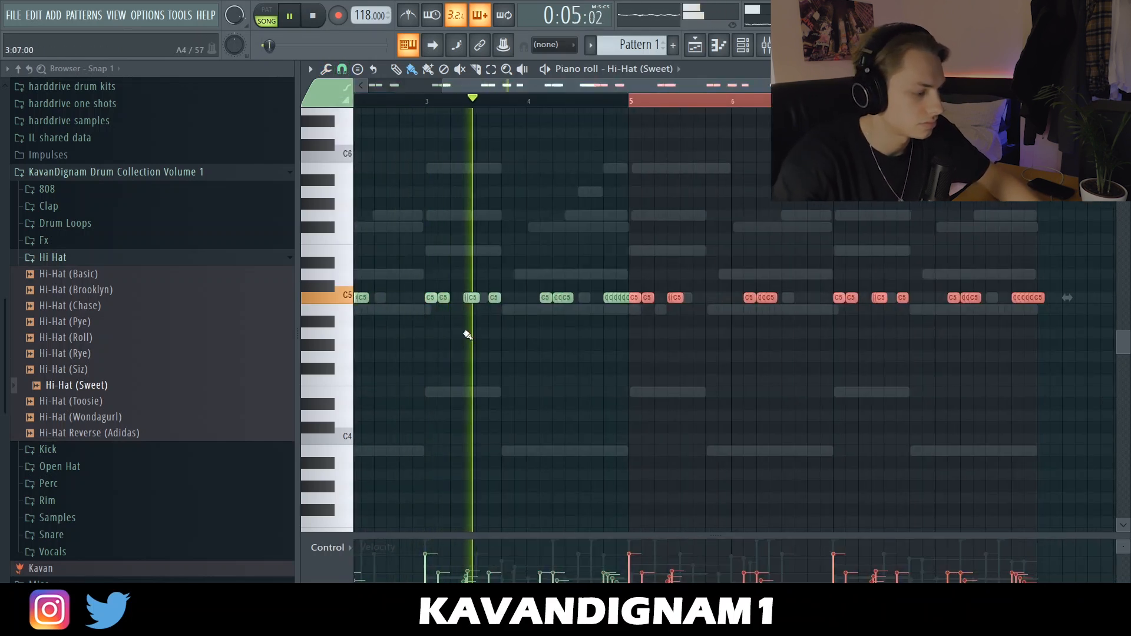
key("ctrl+d")
key("ctrl+l")
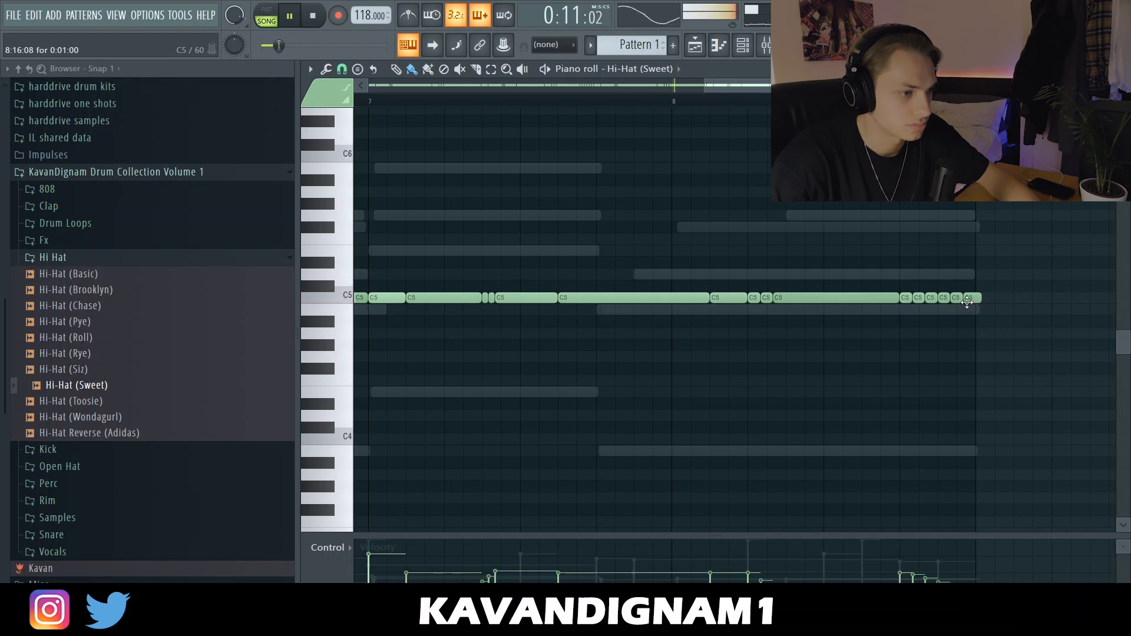
- Delete the stray A#4 note and trim the last C5 hi-hat note to end at the bar 9 line
scroll(975, 307, "up", 3)
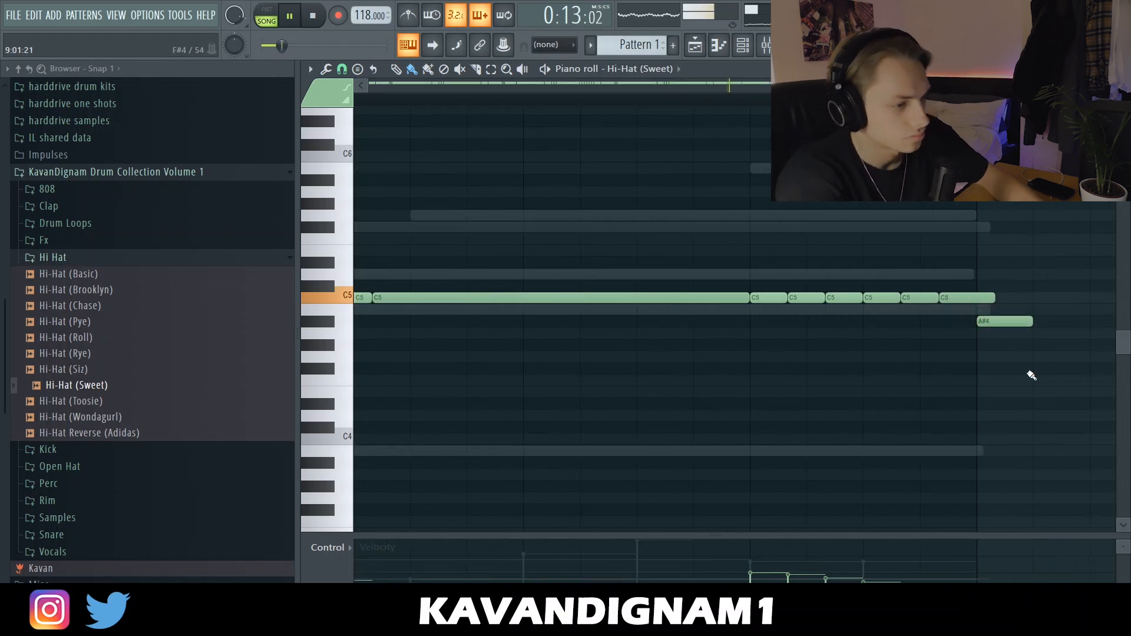
right_click(1015, 321)
scroll(1013, 332, "up", 2)
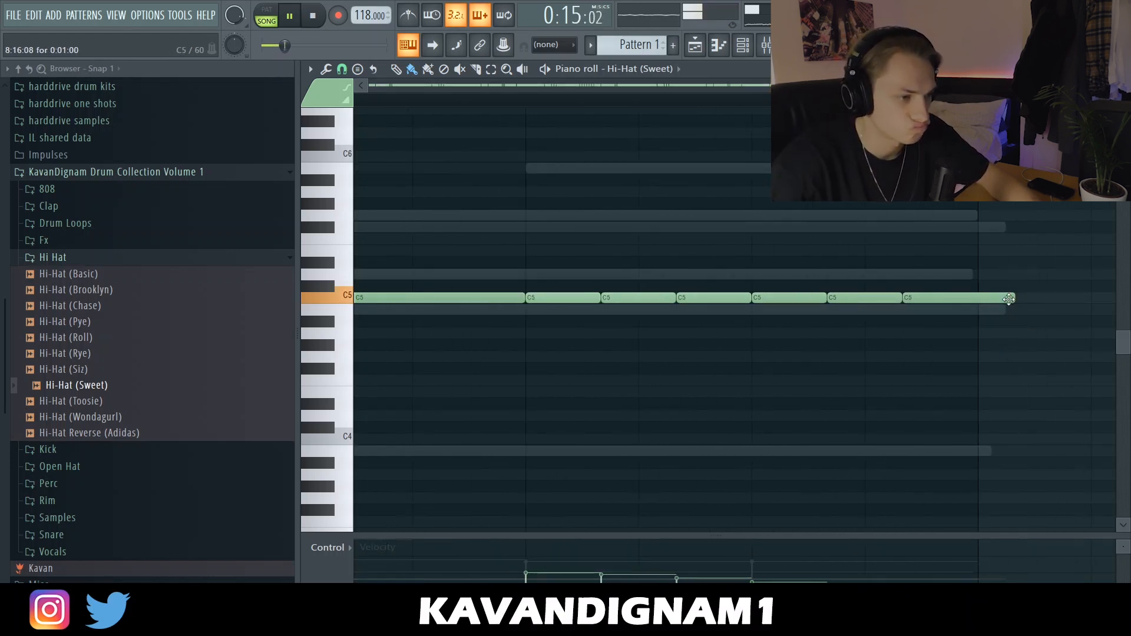
left_click_drag(989, 305, 979, 305)
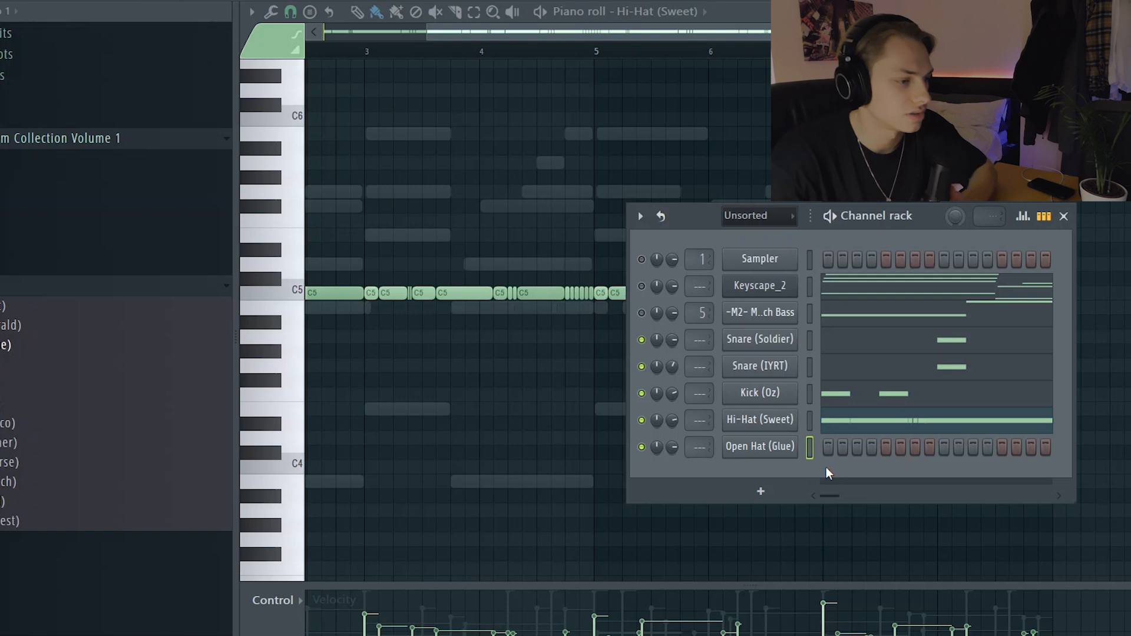
- Place Open Hat (Glue) notes at C5 on bars 1 and 3, G#4 late in bar 1, and F#4 and E4 in bar 4, repeated through bar 8
left_click(827, 452)
key("space")
key("F7")
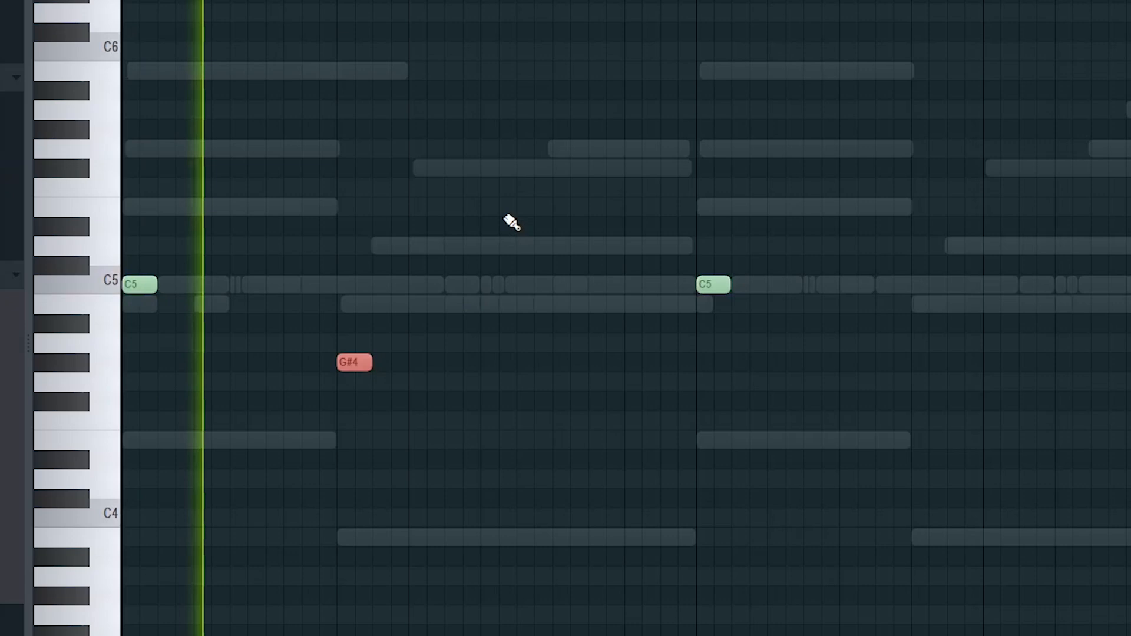
scroll(605, 271, "down", 3)
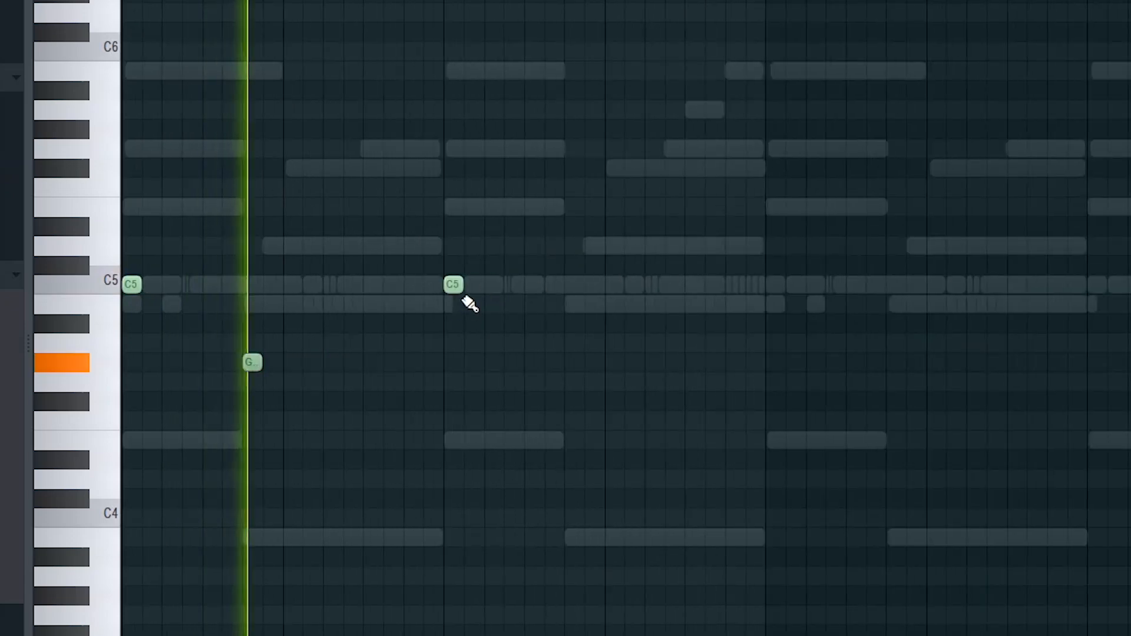
scroll(555, 375, "up", 2)
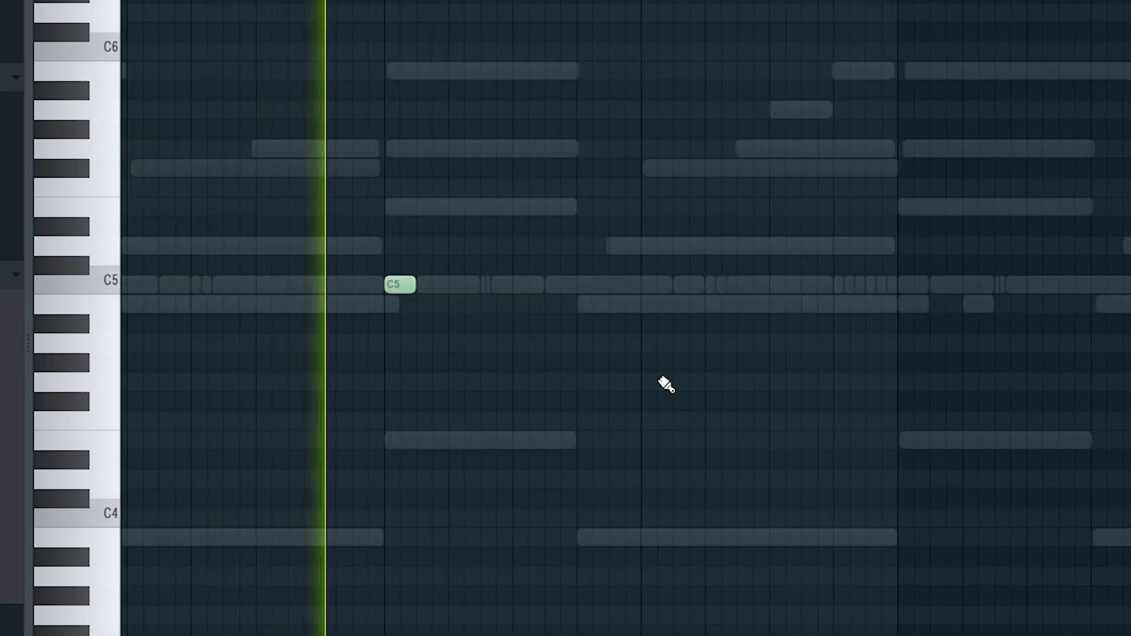
left_click(714, 402)
left_click(844, 403)
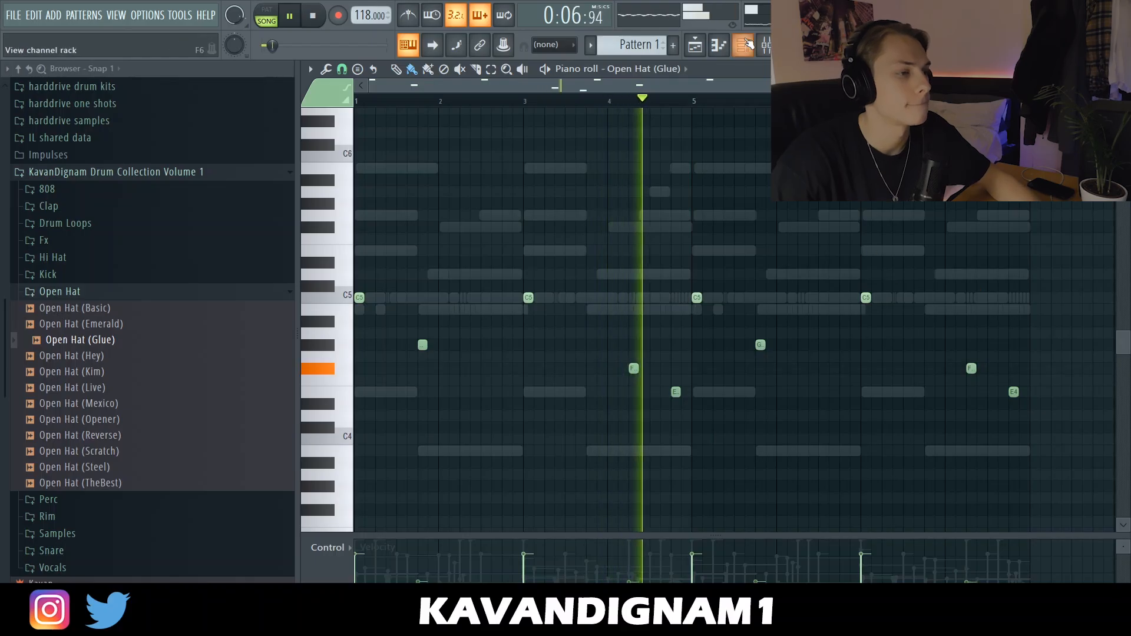
- Load Rim (HighKey) from the drum collection and place three short C5 notes late in bar 1
left_click(743, 47)
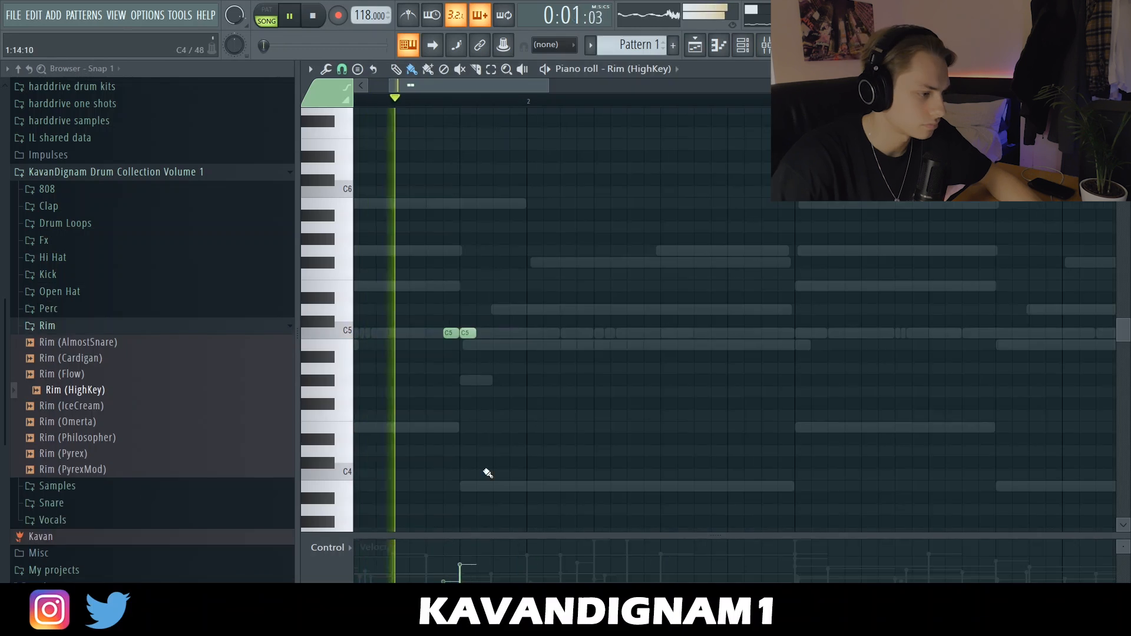
left_click(498, 345)
right_click(499, 347)
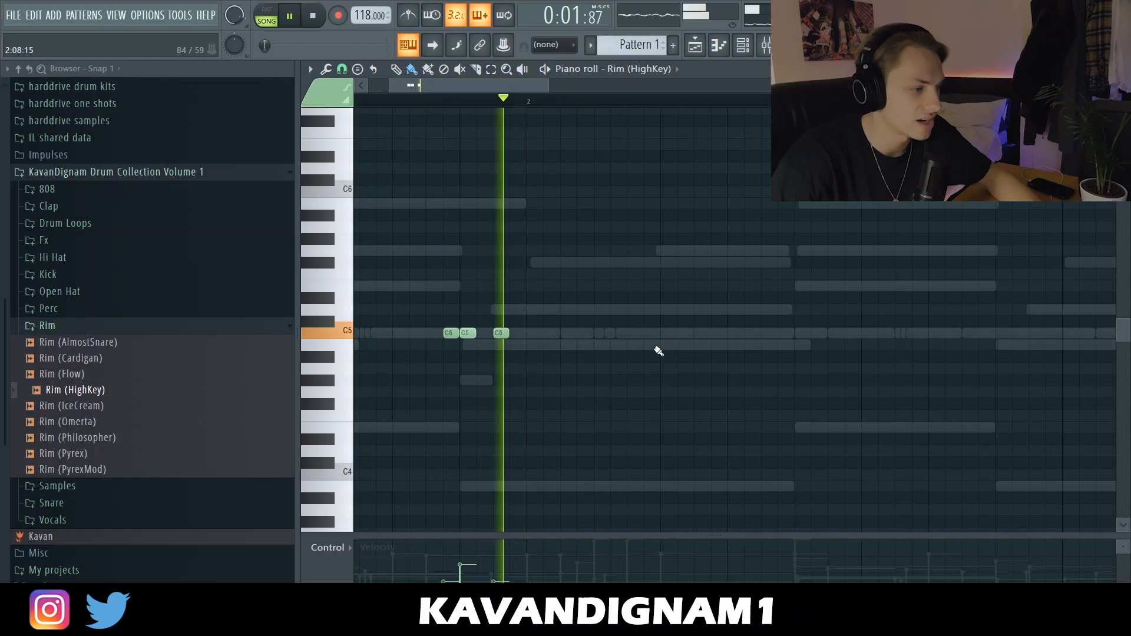
scroll(769, 131, "down", 3)
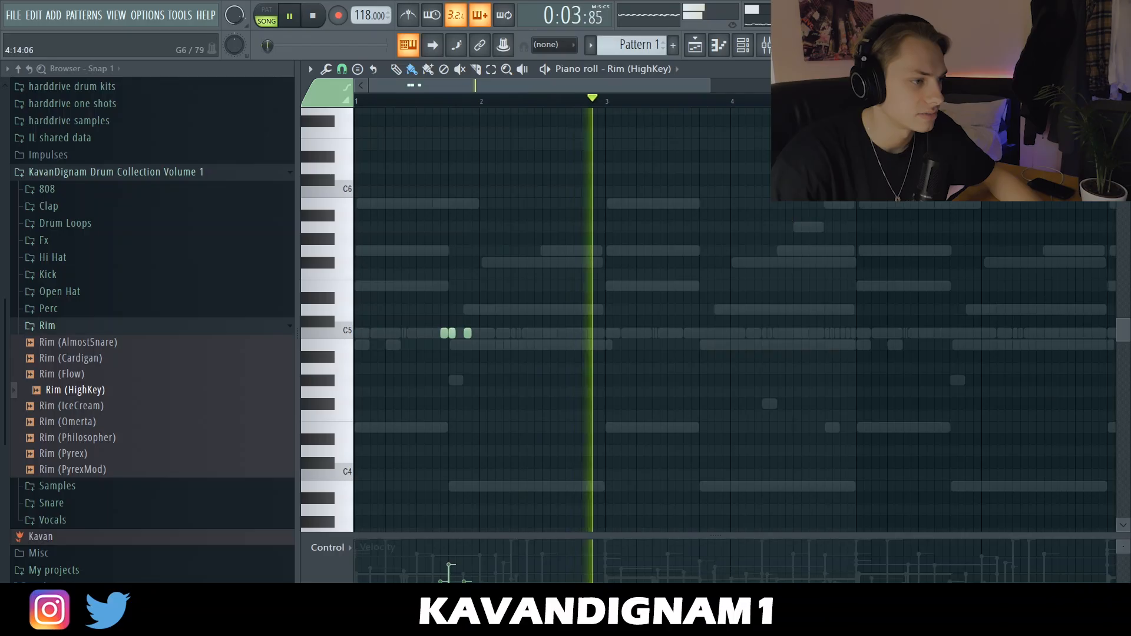
- Duplicate the three rim notes into bar 5 and randomize the note levels
left_click_drag(853, 389, 156, 245)
key("ctrl+b")
key("ctrl+d")
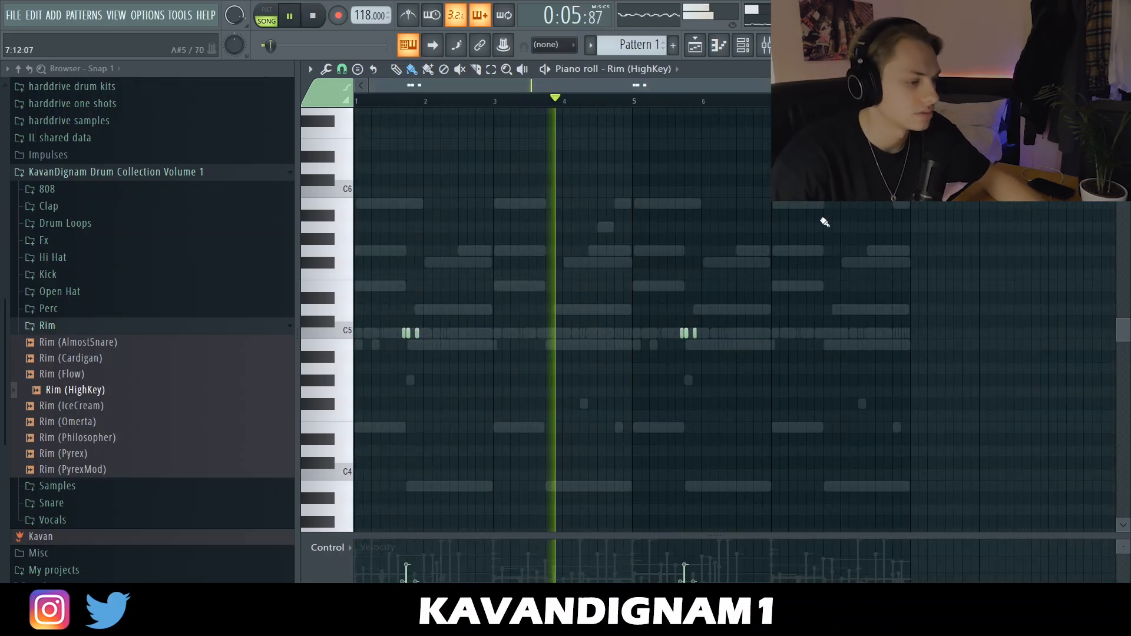
key("alt+r")
left_click(642, 449)
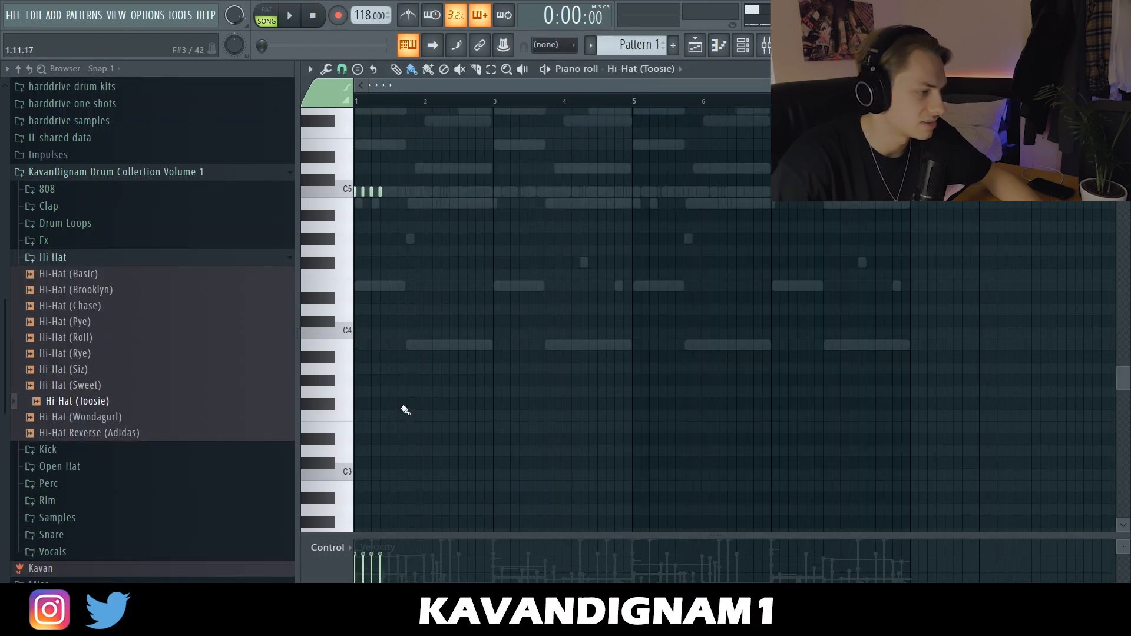
- Lower the velocities of the notes after the first in the four-note Hi-Hat (Toosie) group and repeat the group through bar 8
scroll(402, 410, "up", 3)
left_click_drag(507, 86, 475, 89)
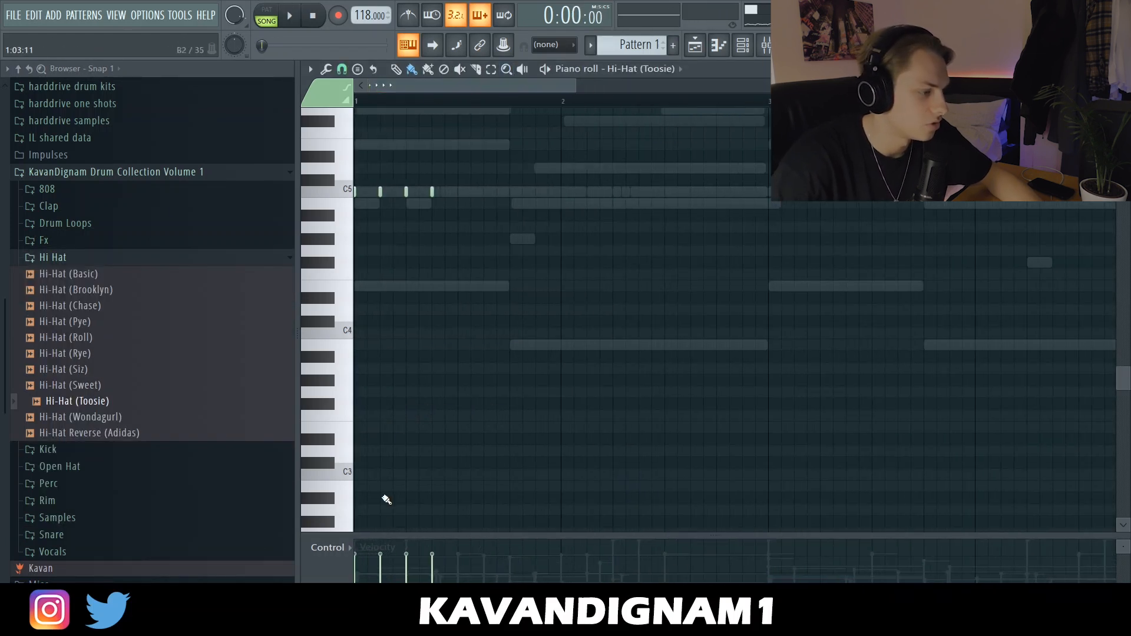
left_click(362, 576)
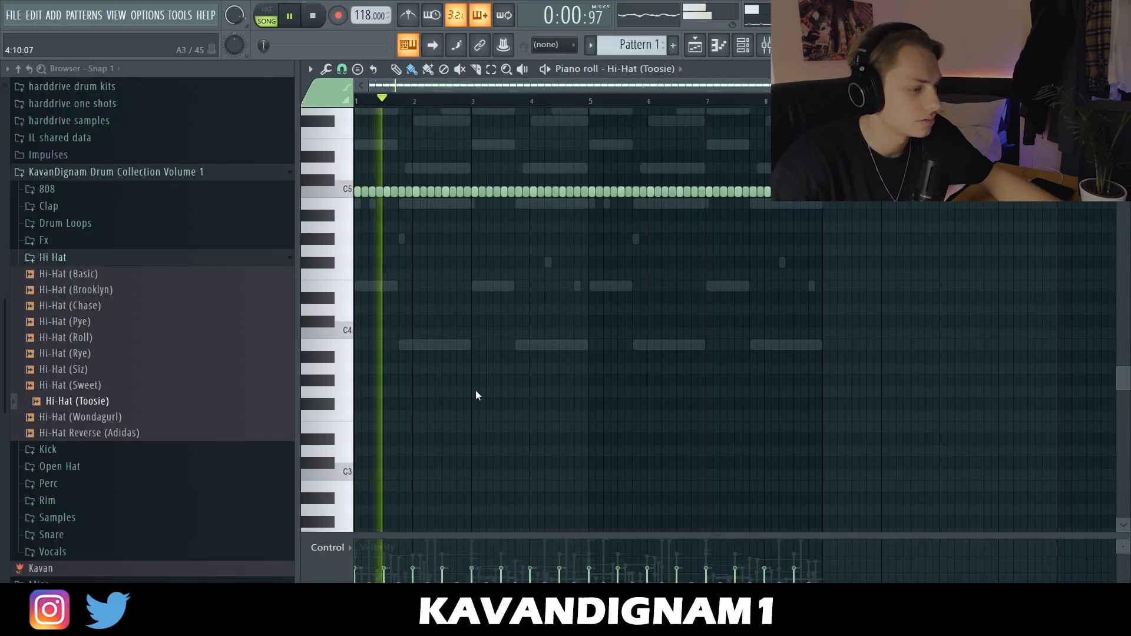
- Randomize the pan and velocity levels of the Hi-Hat (Toosie) notes and adjust its channel volume
key("alt+r")
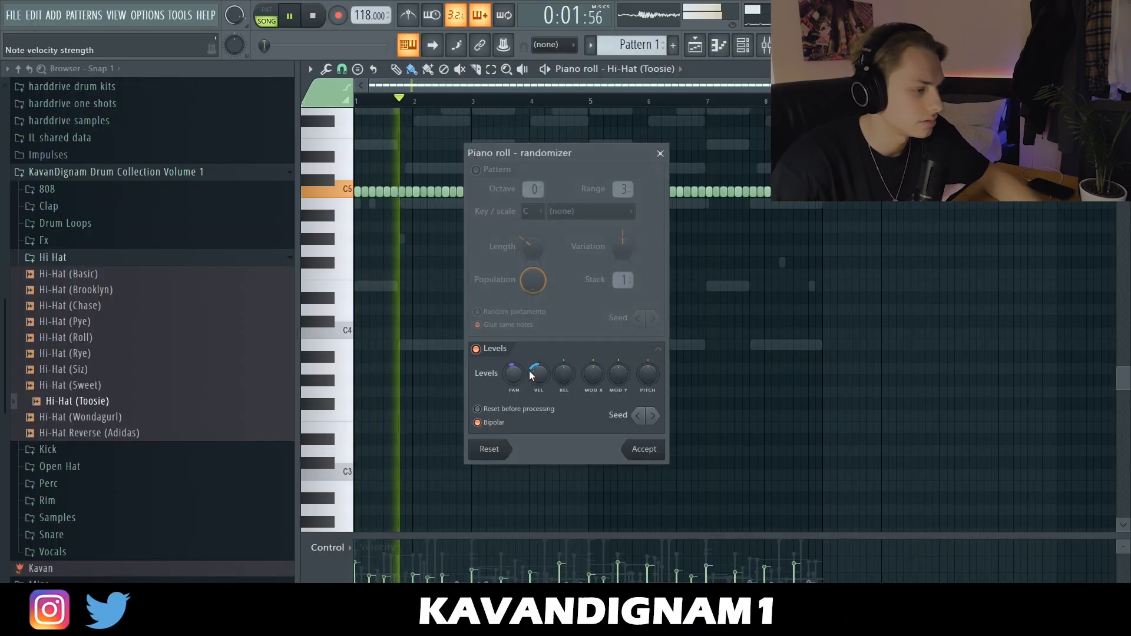
left_click(644, 450)
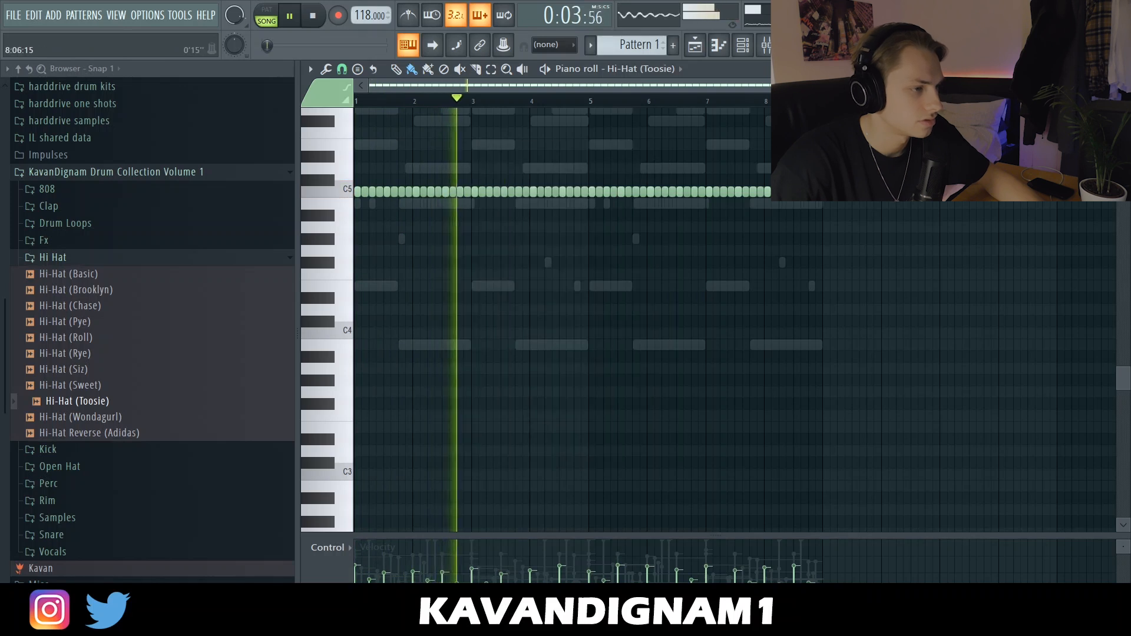
left_click(753, 46)
left_click_drag(651, 466, 654, 468)
- Add Fx (Messages) as a new channel and place C5 notes on beat 3 of bars 1, 3, 5 and 7
left_click(93, 256)
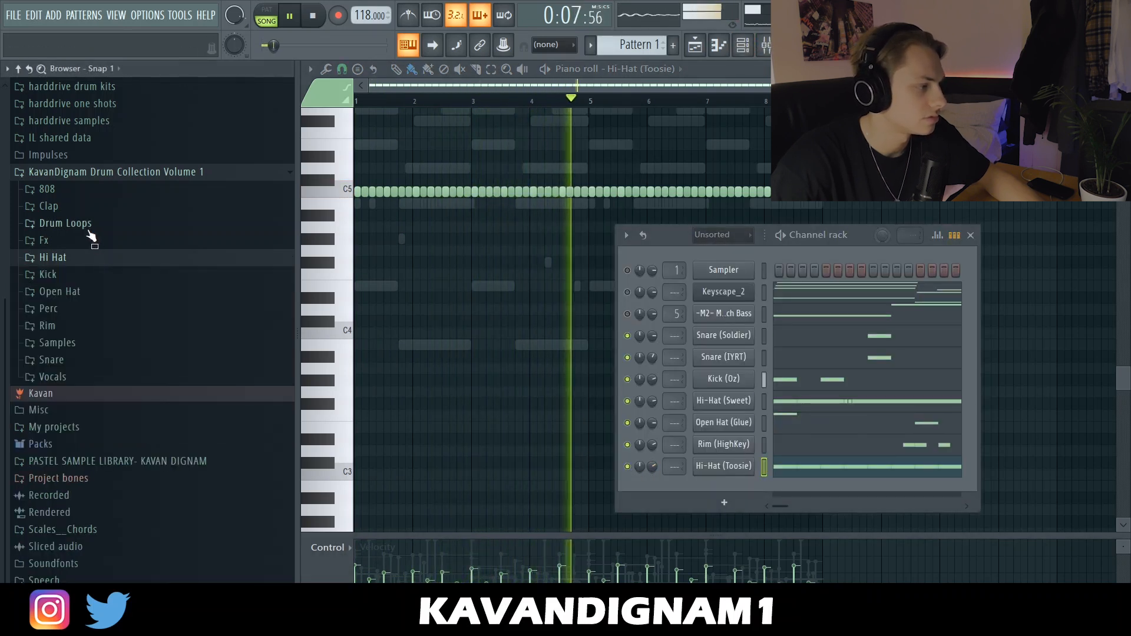
left_click(83, 244)
key("space")
left_click_drag(76, 257, 832, 336)
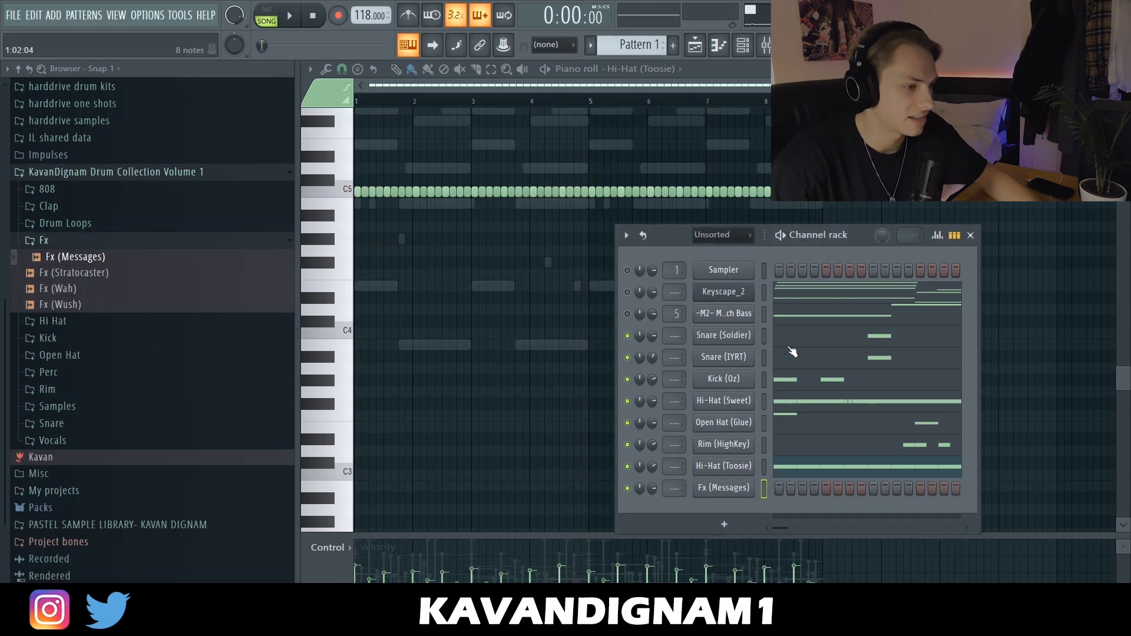
key("space")
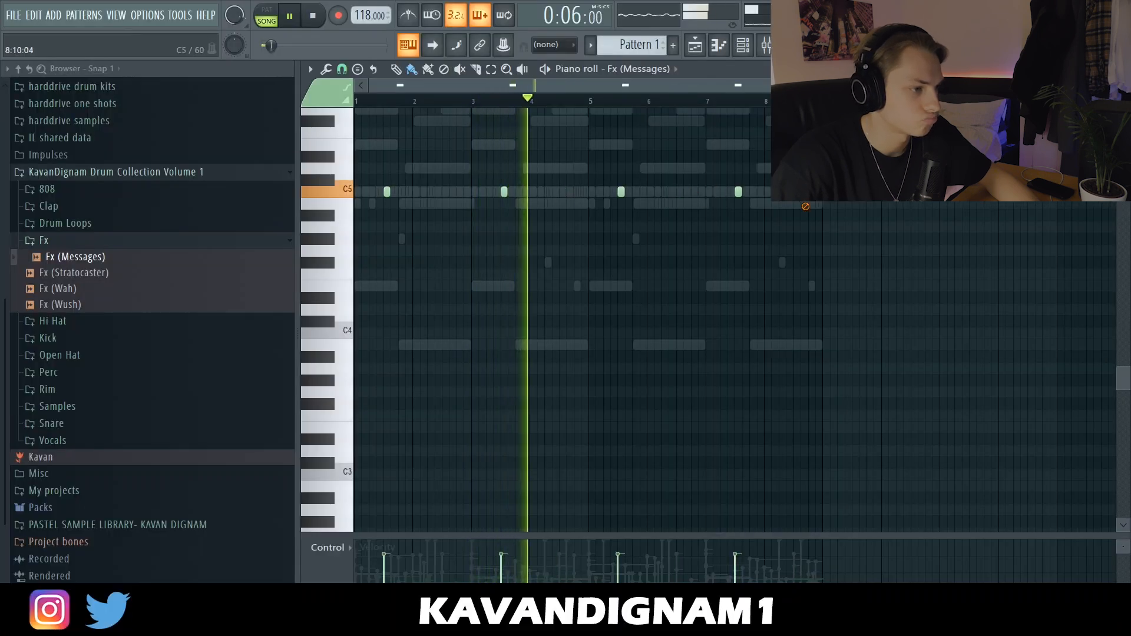
- Set the Fx (Messages) channel volume to about 51%
left_click(742, 42)
right_click(653, 488)
left_click_drag(653, 489, 652, 493)
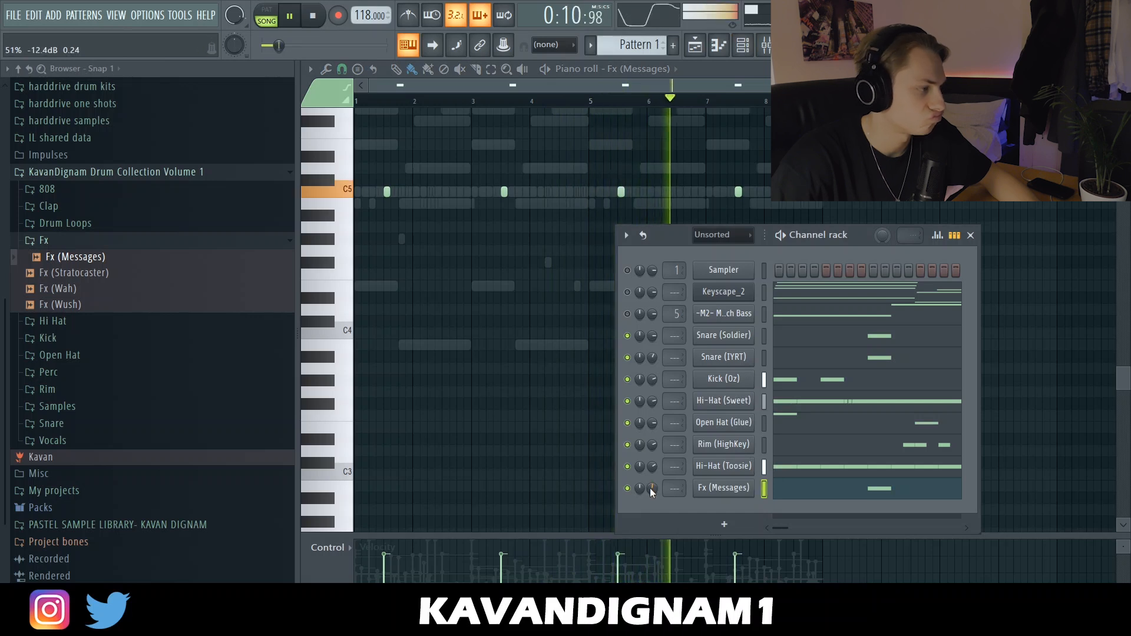
- Load Perc (Clav) from the drum collection and place one short C5 note near the end of bar 2
left_click(88, 240)
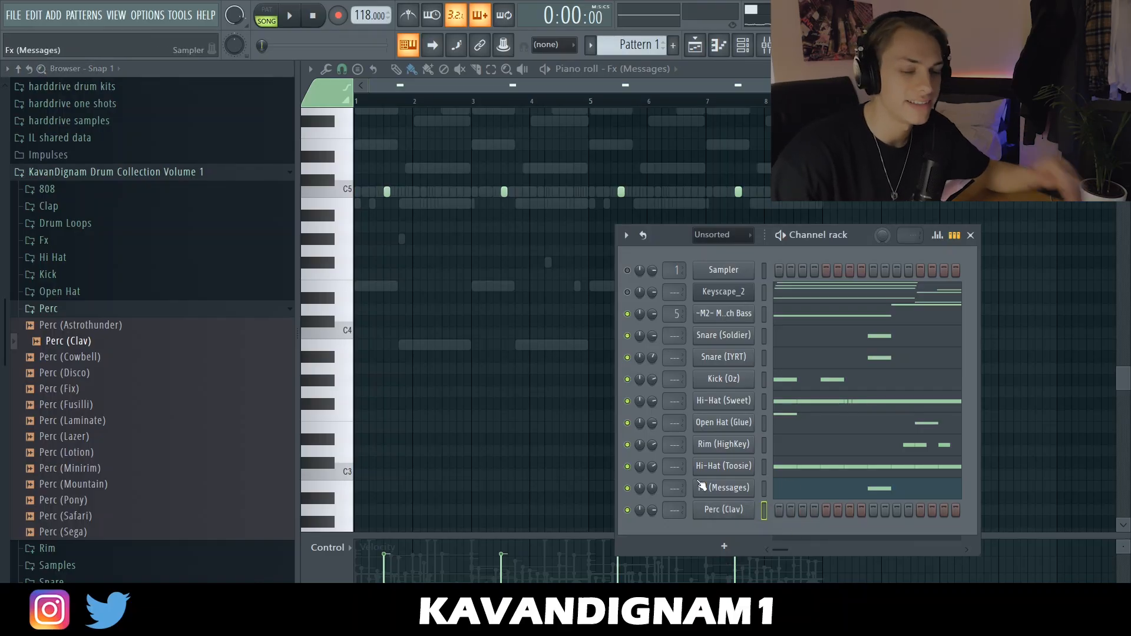
left_click(726, 46)
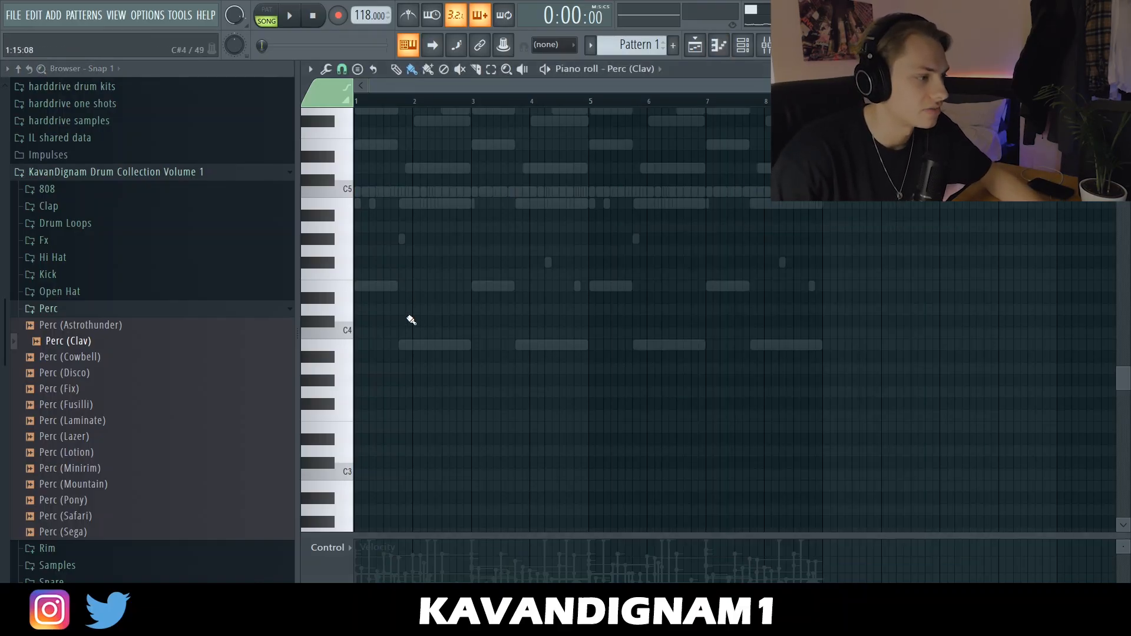
scroll(510, 86, "up", 5)
left_click(581, 192)
scroll(594, 235, "down", 1)
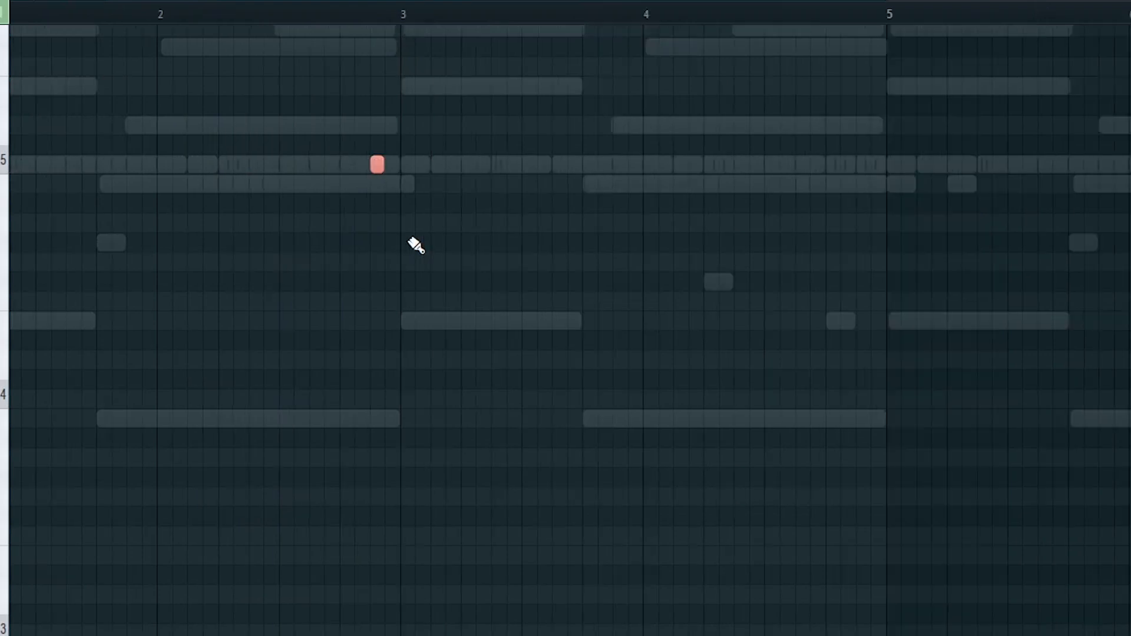
scroll(412, 241, "down", 3)
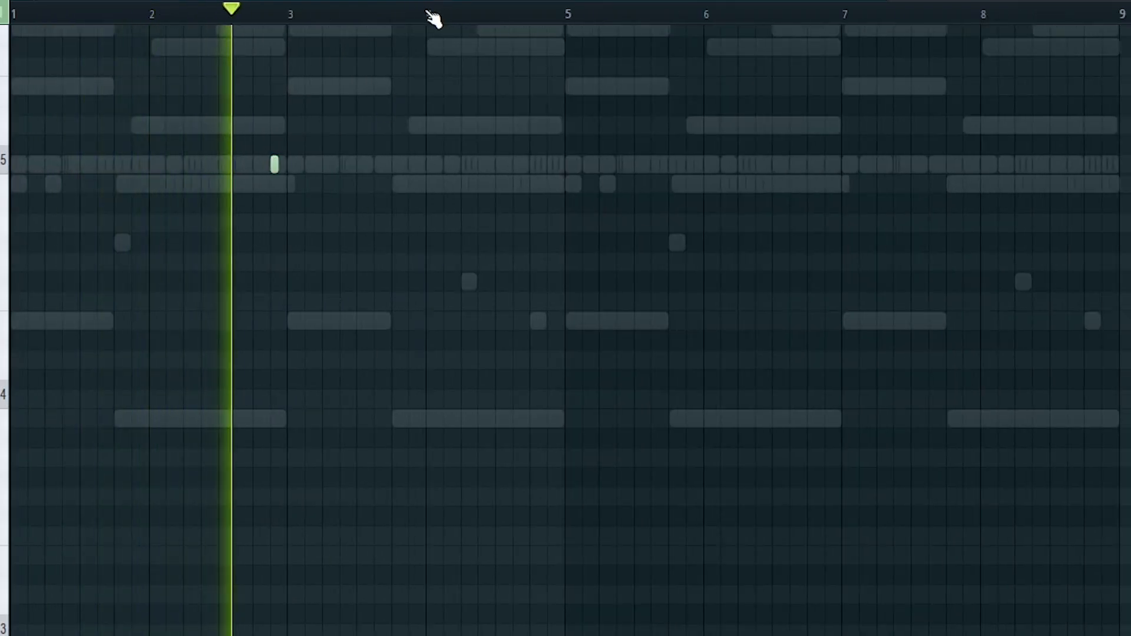
- Duplicate the Perc (Clav) note to the end of bar 6 and randomize the note levels
left_click_drag(564, 19, 13, 18)
key("ctrl+b")
key("ctrl+d")
key("ctrl+a")
key("ctrl+d")
scroll(978, 223, "down", 1)
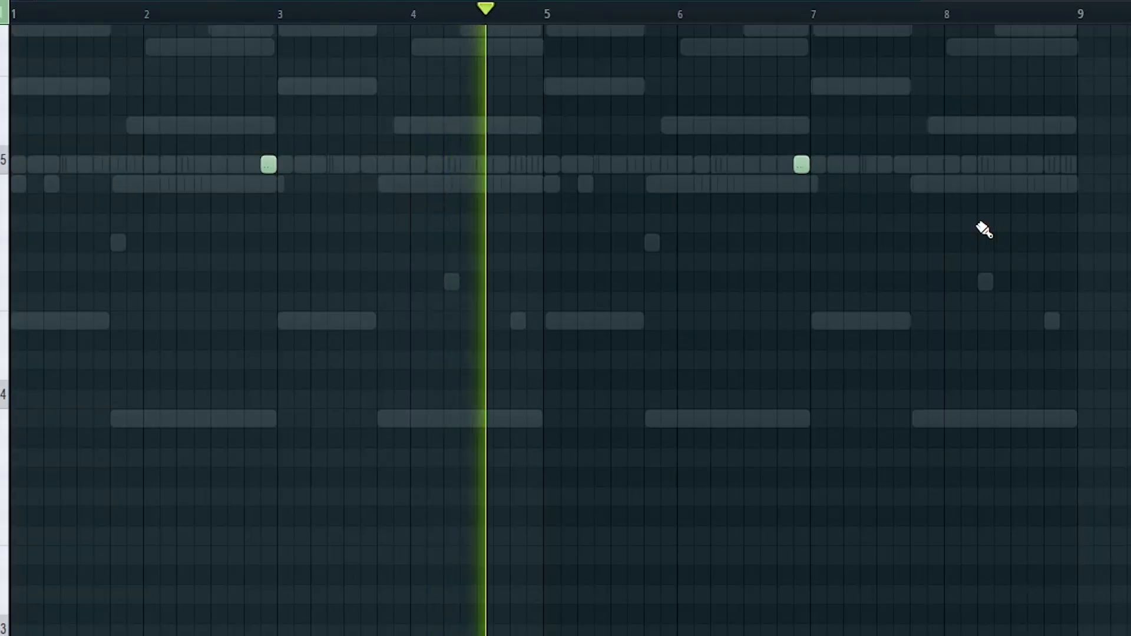
key("alt+r")
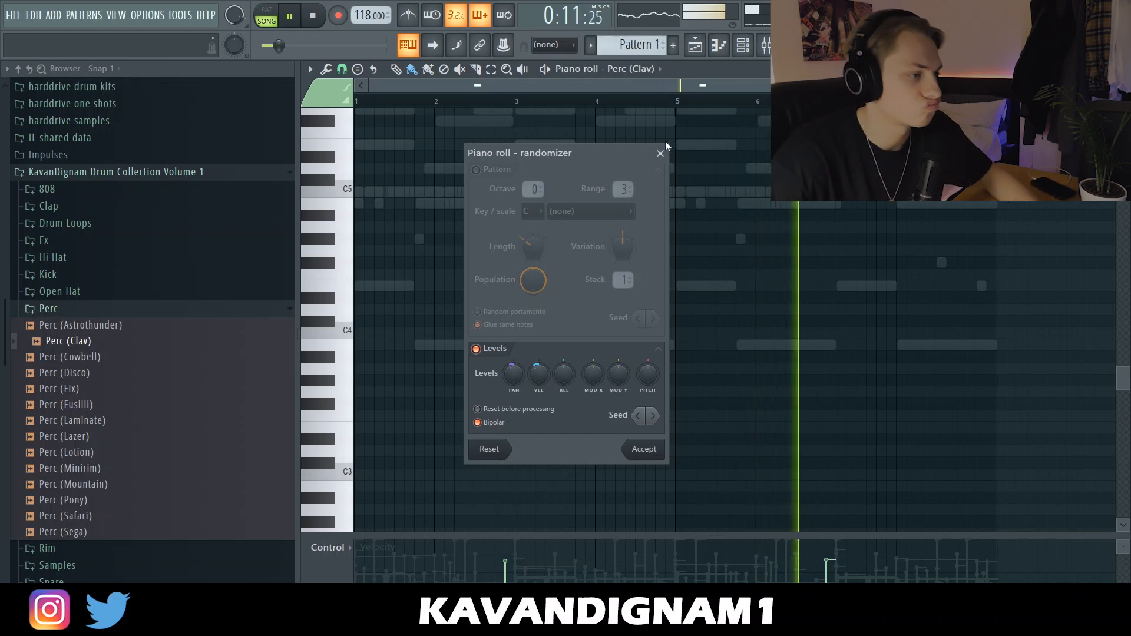
left_click(647, 449)
- Load Perc (Fix), place a C4 note at the start of bar 1, and duplicate it to the start of bar 5
left_click(757, 41)
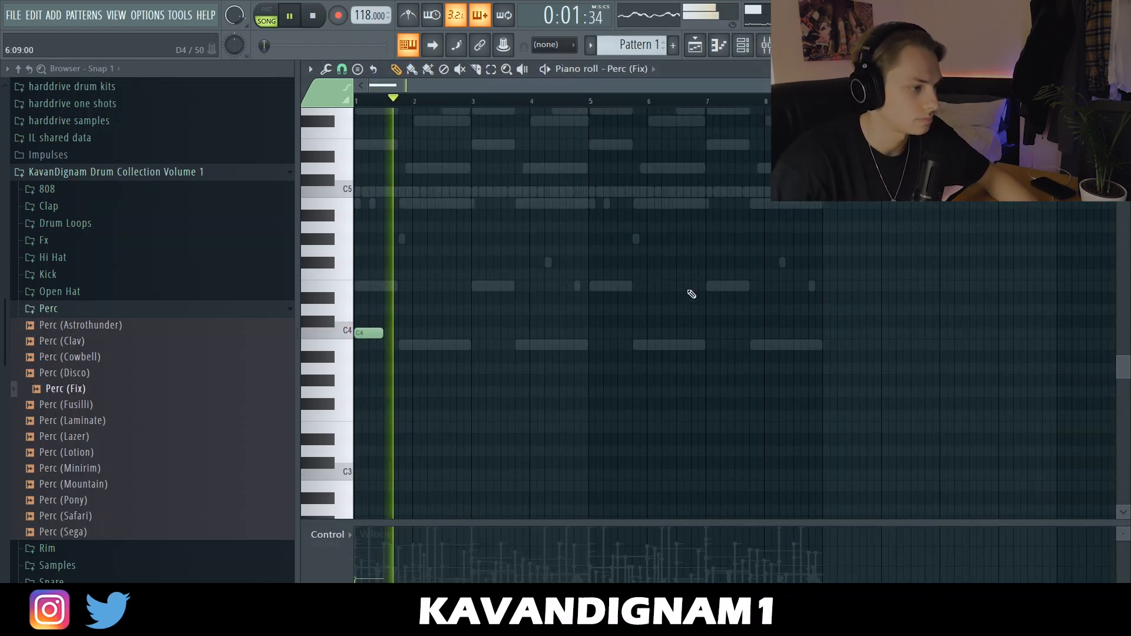
left_click_drag(597, 103, 39, 393)
key("ctrl+b")
key("ctrl+d")
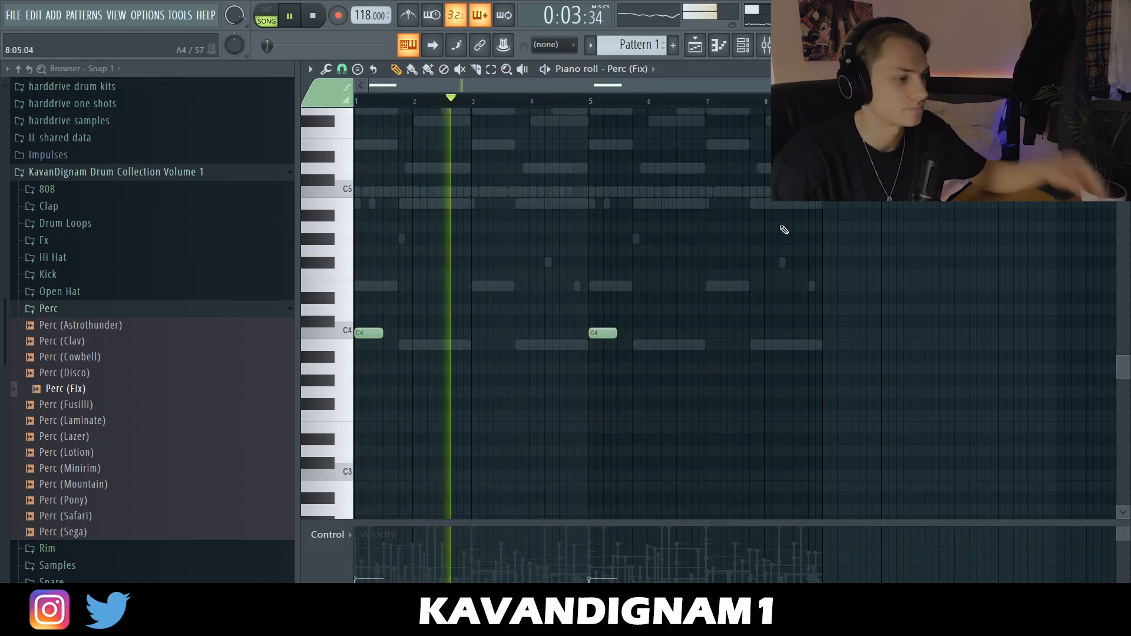
- Load Fruity Delay Bank into an effect slot on the Hi-Hat (Toosie) mixer track
left_click(741, 50)
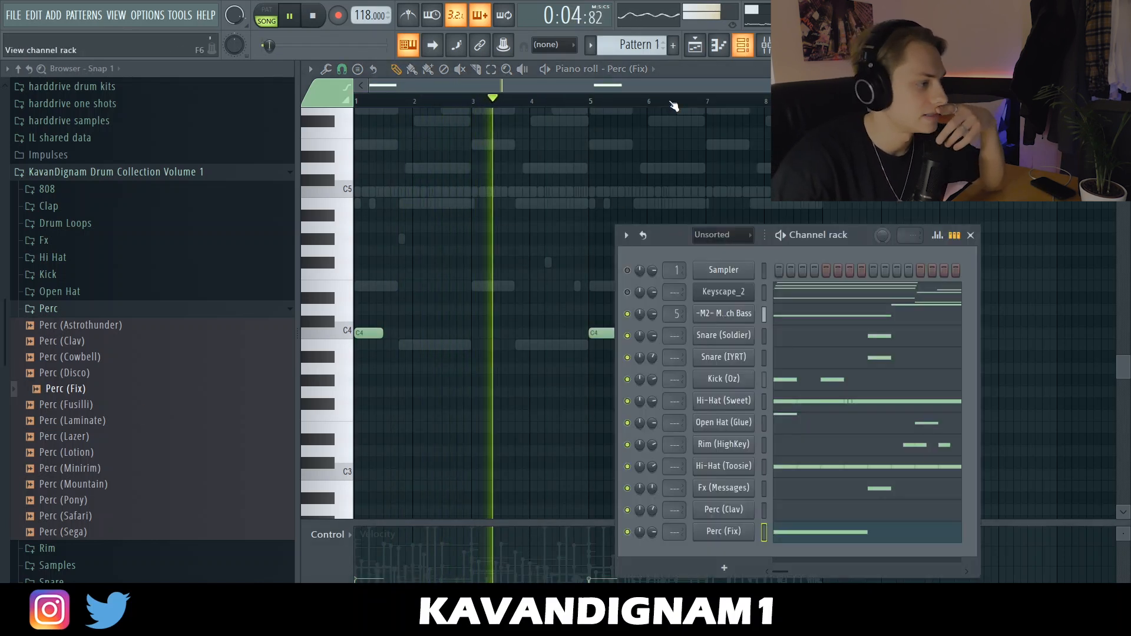
left_click(86, 307)
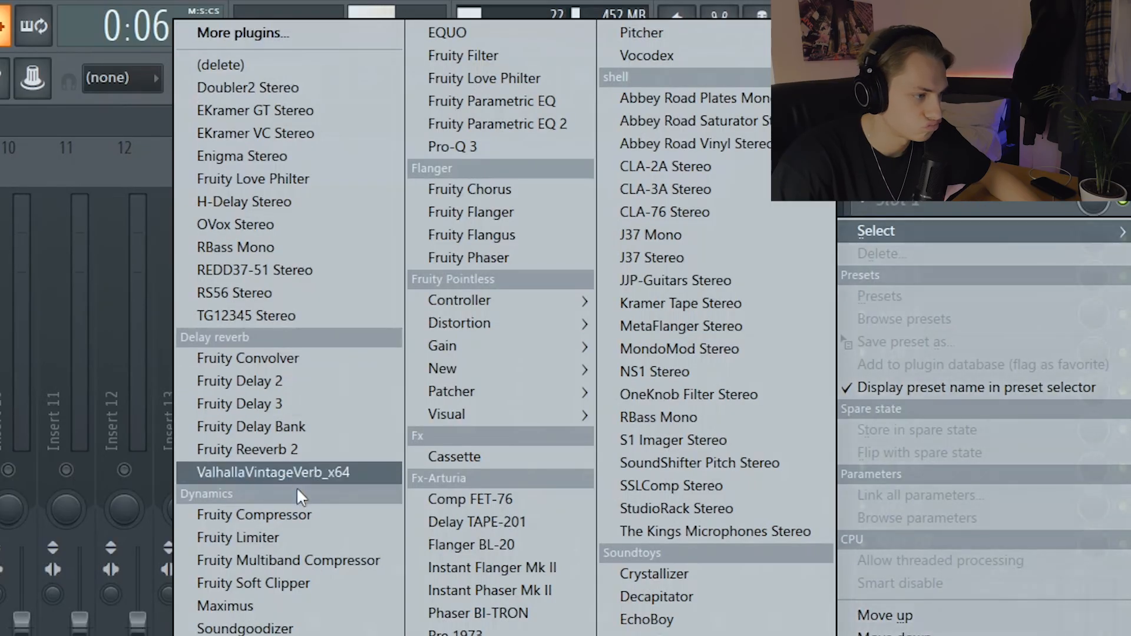
left_click(253, 426)
left_click(864, 205)
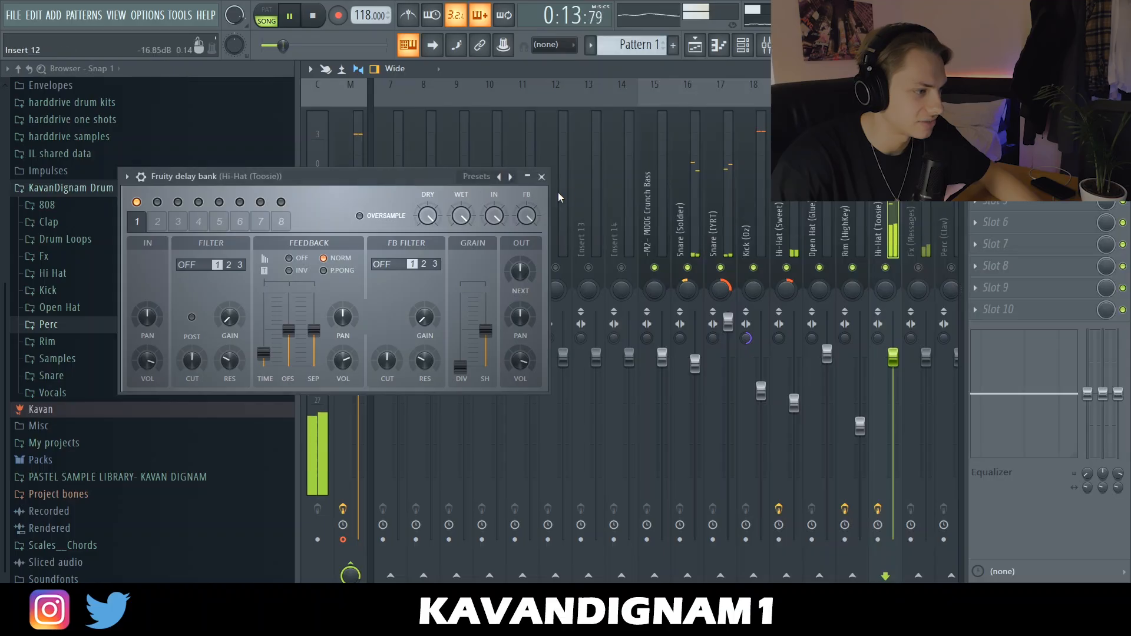
- Close the Fruity Delay Bank and slightly lower the volume of the Hi-Hat (Toosie) mixer track
left_click(541, 176)
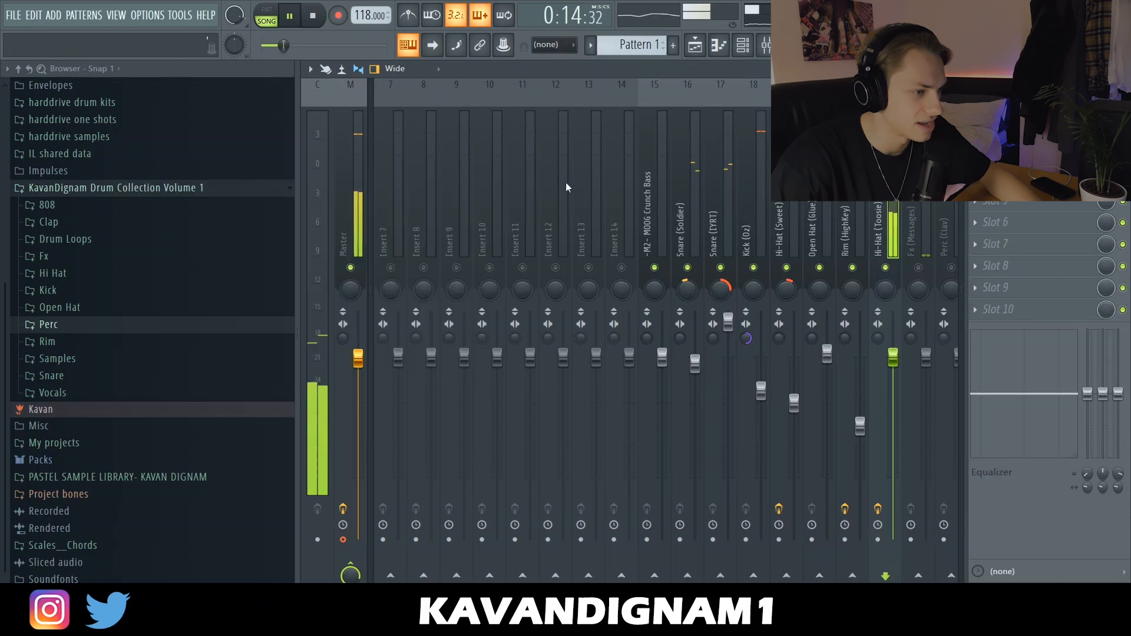
left_click_drag(893, 361, 895, 374)
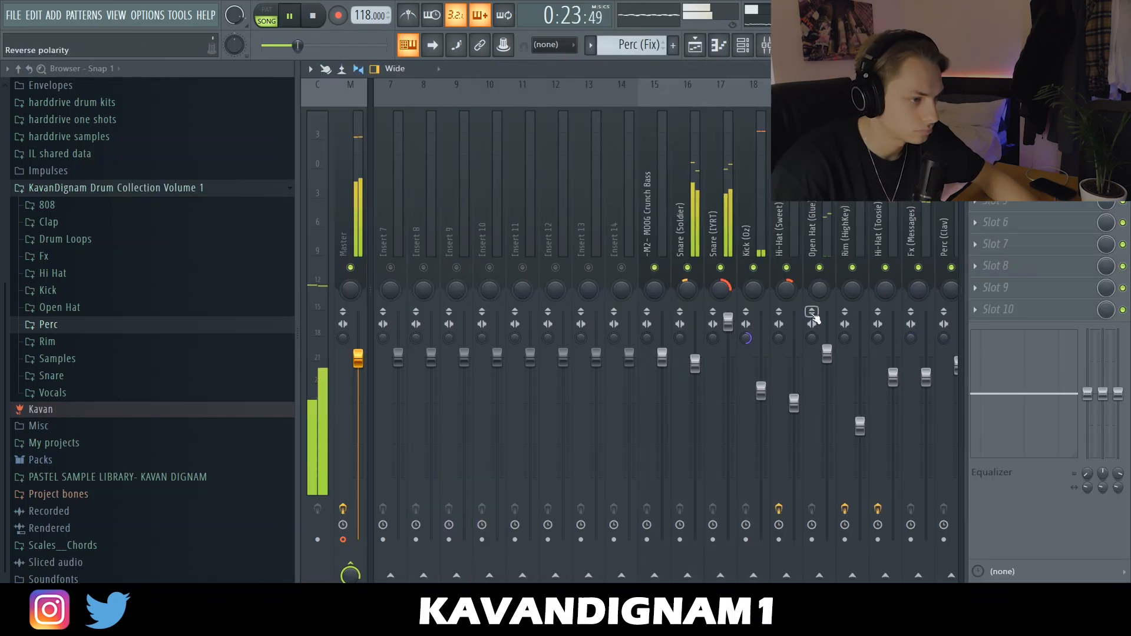
- Remove the Hi-Hat (Toosie) and Moog bass clips at bar 17 of the playlist, keeping the Hi-Hat (Sweet) clip there
left_click(695, 44)
scroll(700, 276, "up", 3)
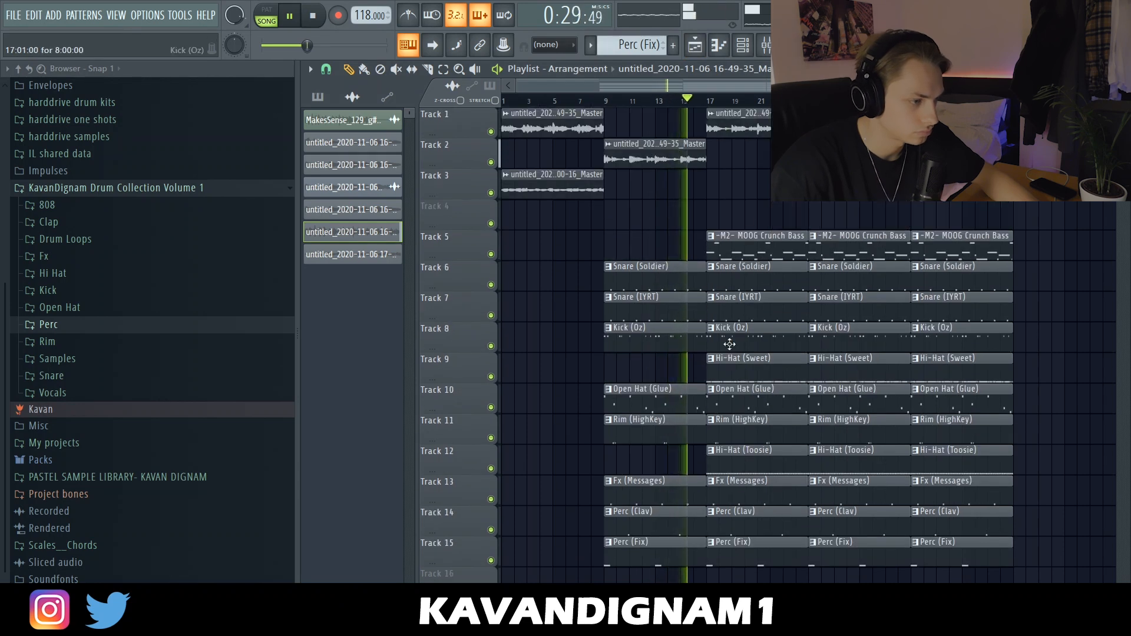
right_click(739, 372)
right_click(751, 461)
left_click(828, 372)
left_click(760, 369)
right_click(760, 250)
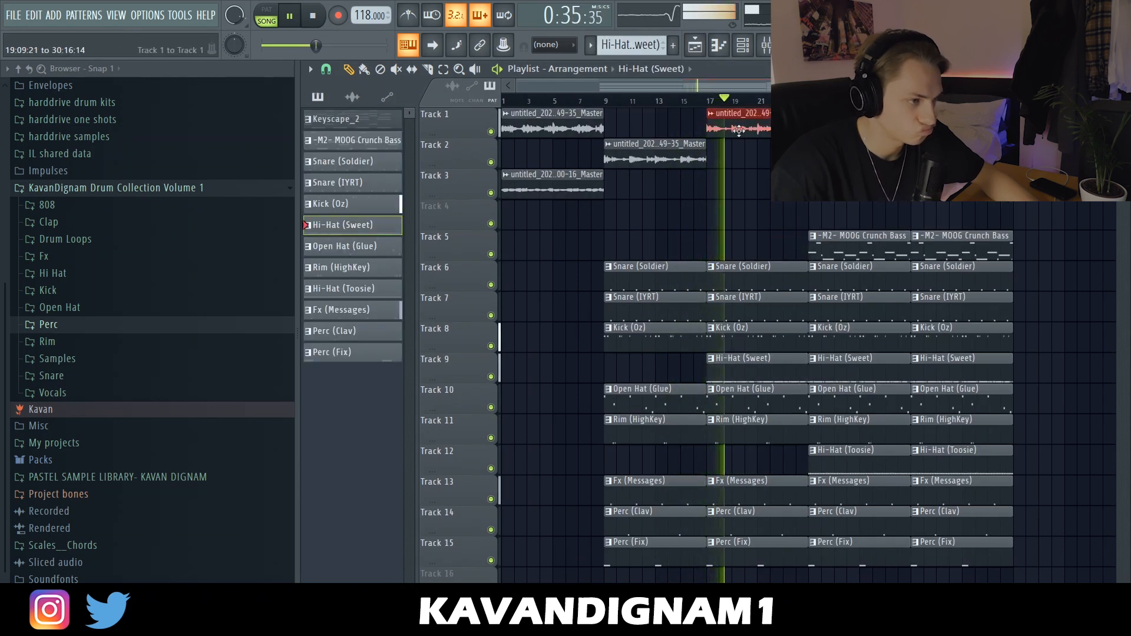
- Delete the Track 1 melody clips from bar 17 onward and duplicate the Track 2 melody clip to continue from bar 17
left_click_drag(831, 127, 766, 126)
key("Delete")
left_click(654, 159, "ctrl")
key("ctrl+b")
key("ctrl+b")
key("ctrl+b")
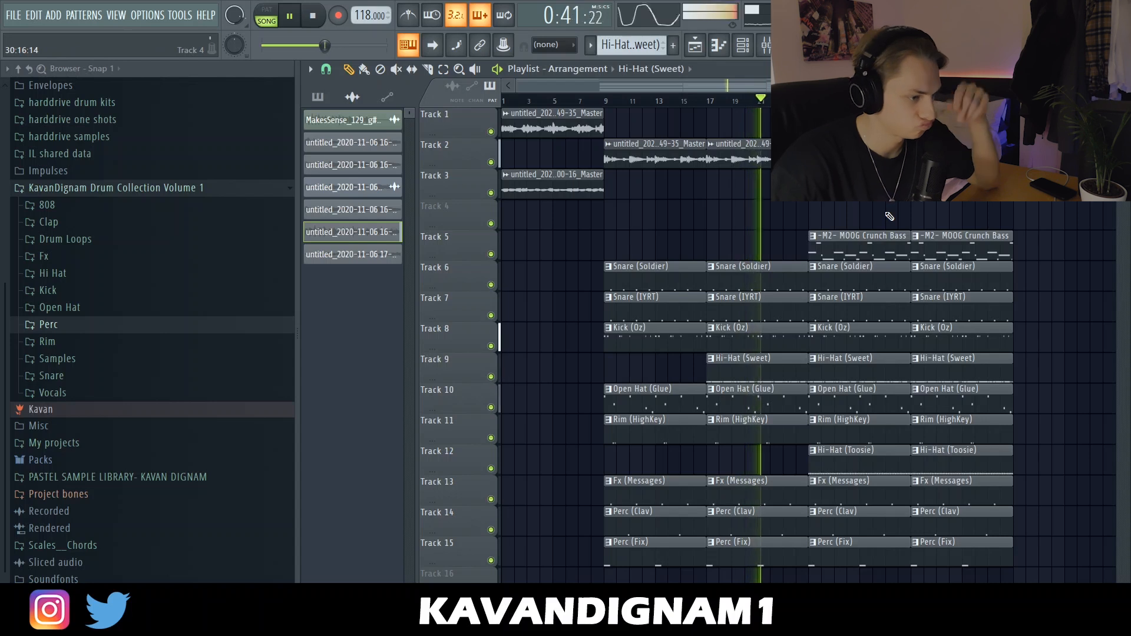
- Delete the Hi-Hat (Toosie) clip at bar 25 and place the melody clip on Track 1 at bars 25 and 33
right_click(857, 463)
scroll(837, 127, "down", 1)
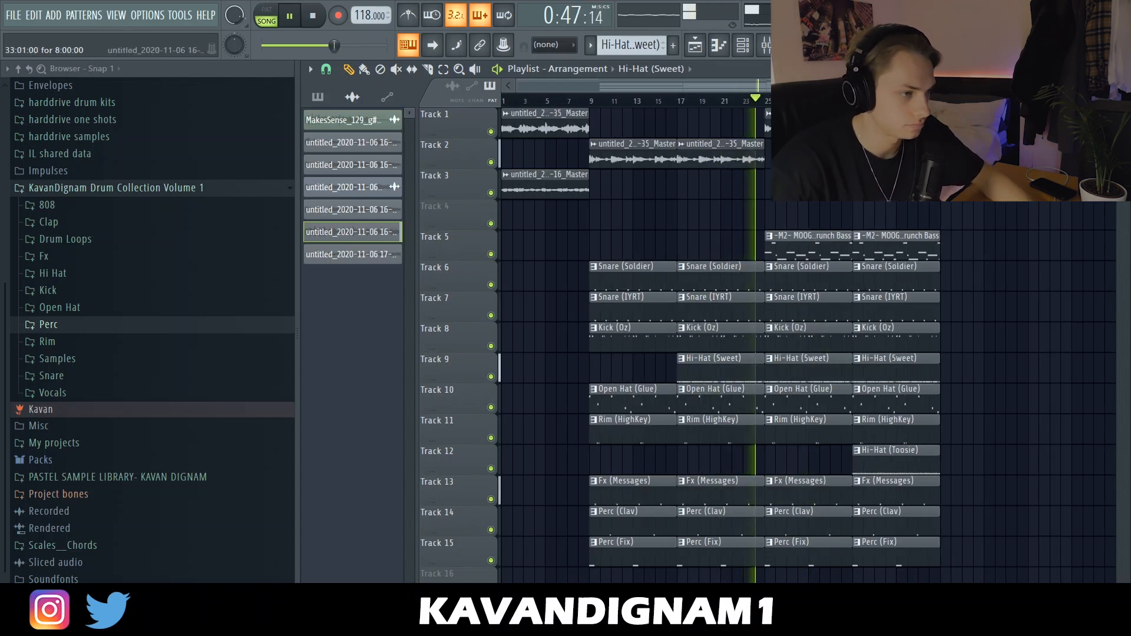
left_click(809, 127)
left_click(884, 127)
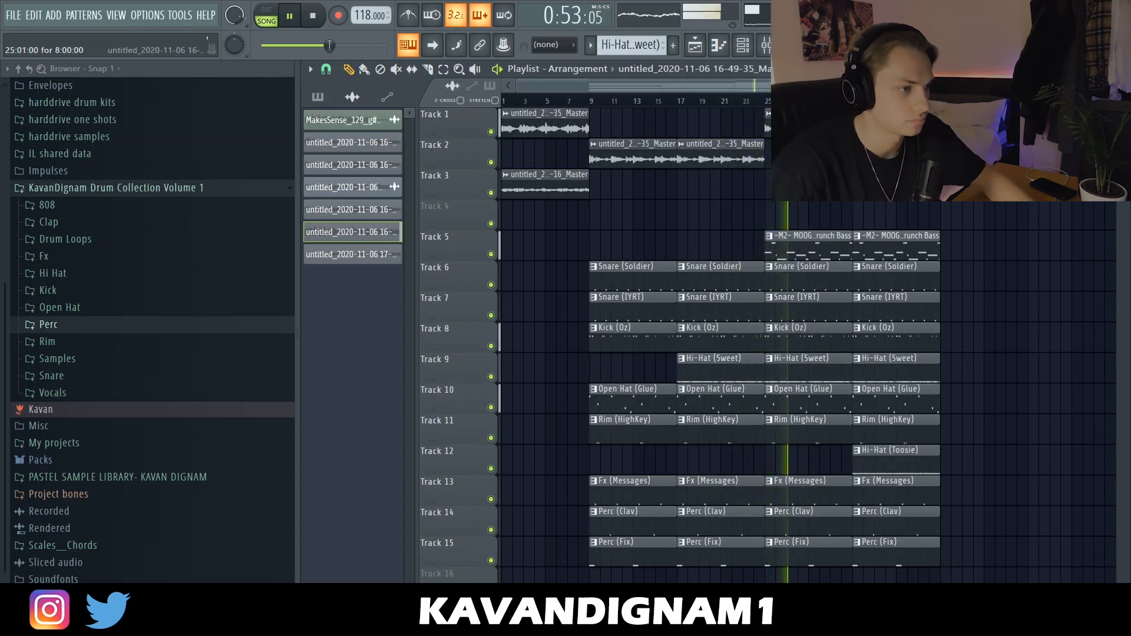
- Thin the drums at bar 33 down to Snare (Soldier) with the Moog bass, and continue the fuller drums from bar 41
scroll(886, 202, "down", 1)
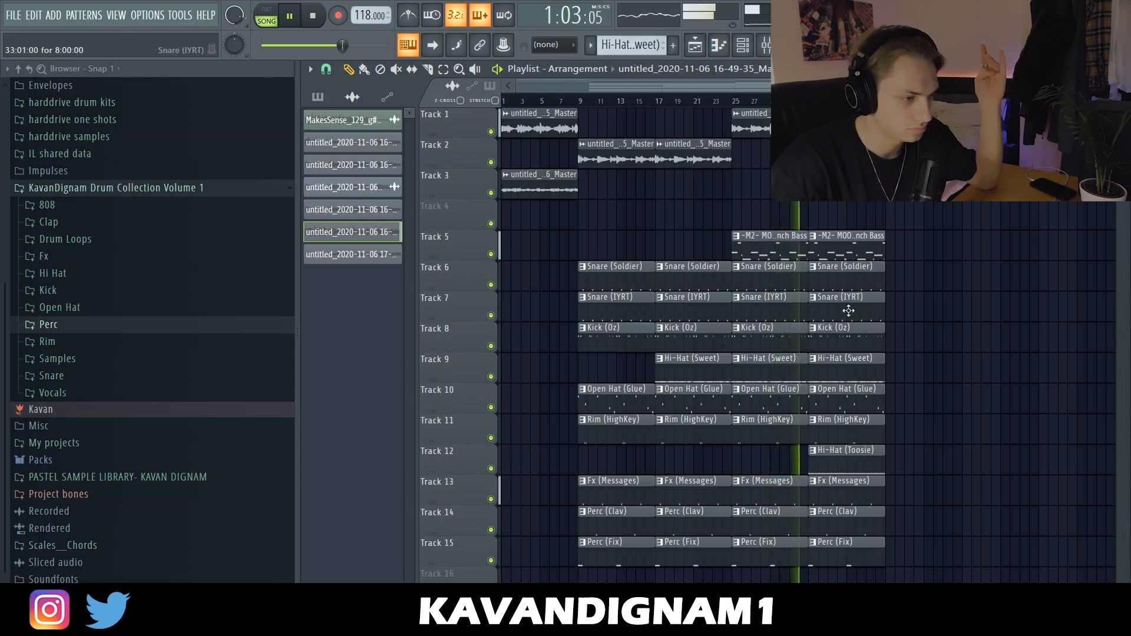
right_click(868, 286)
left_click_drag(812, 397, 925, 397)
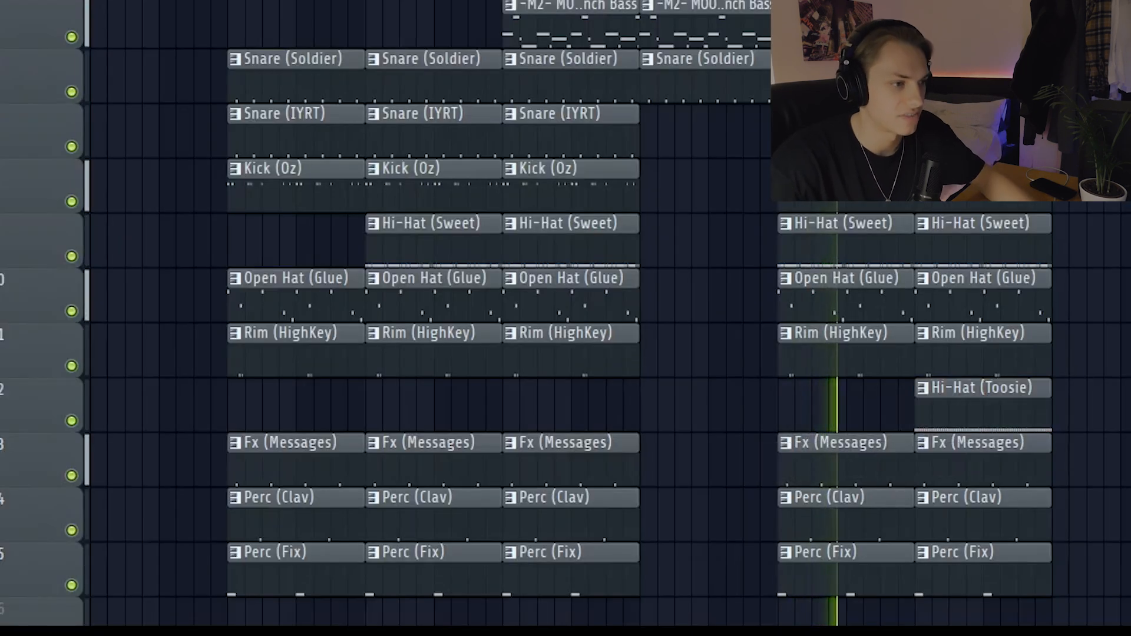
scroll(624, 347, "down", 1)
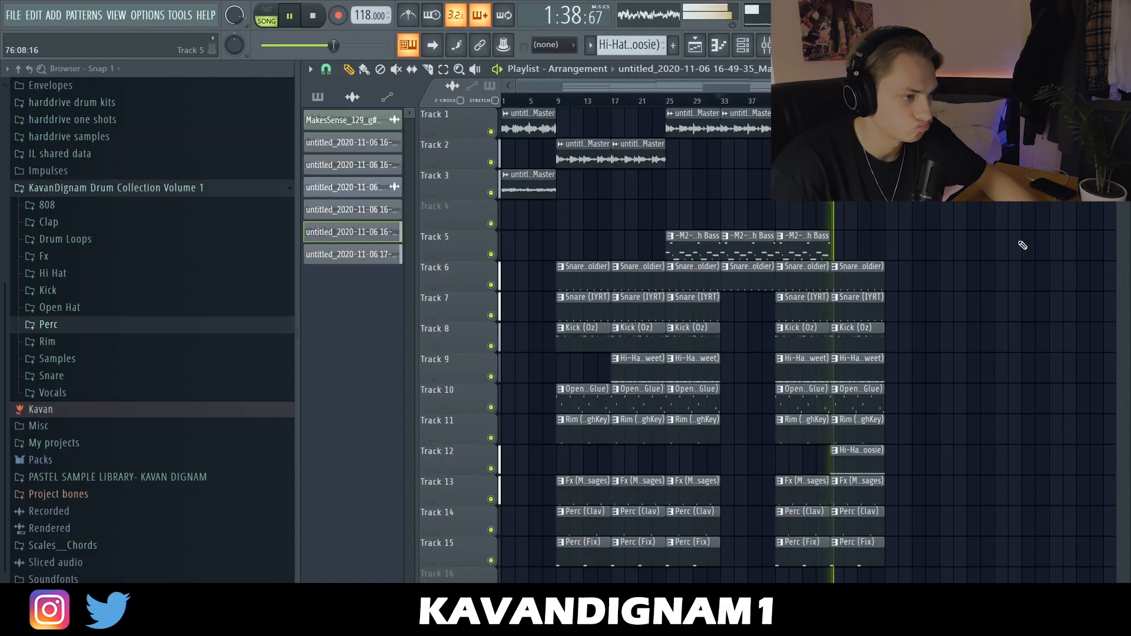
scroll(1003, 279, "down", 1)
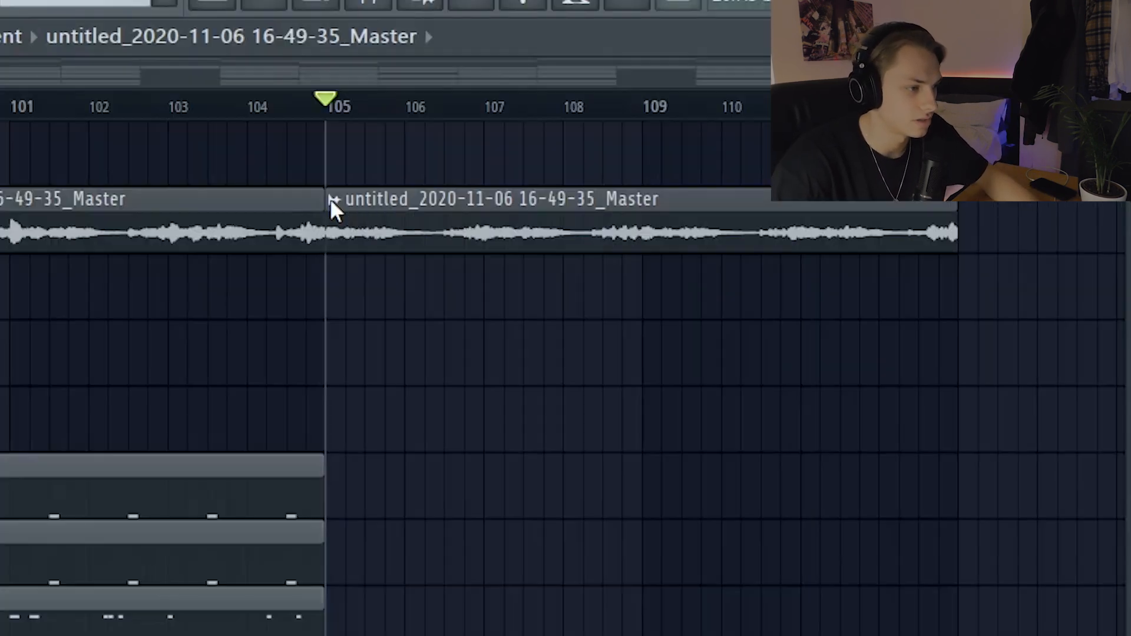
- Make the melody clip at bar 105 a unique copy and reverse its sample
right_click(750, 146)
left_click(800, 246)
double_click(518, 227)
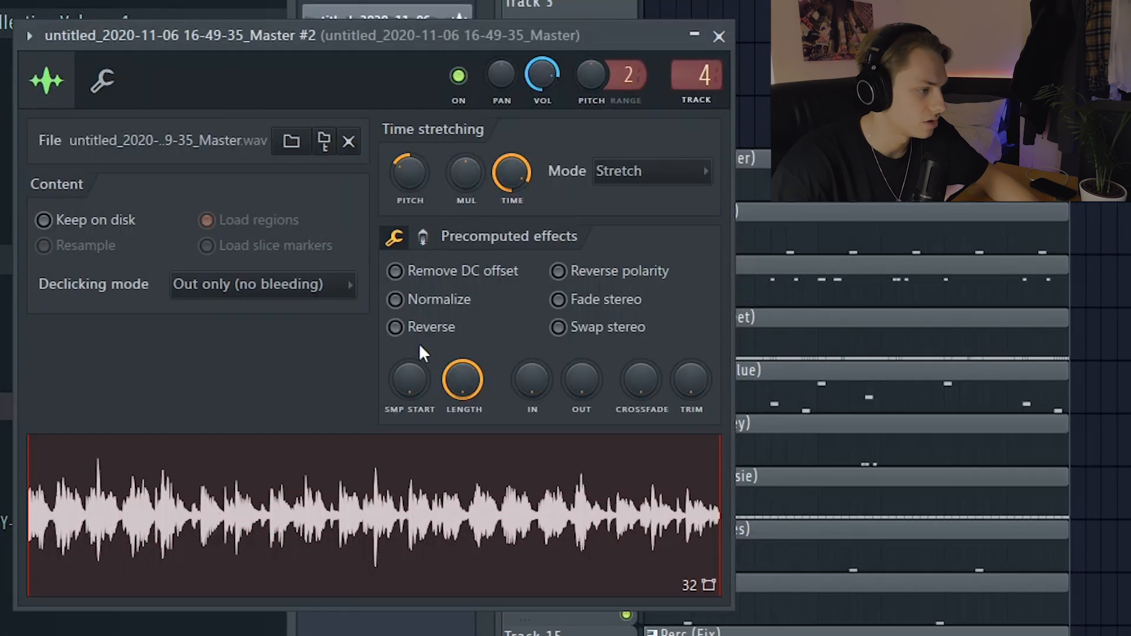
left_click(395, 327)
left_click(718, 37)
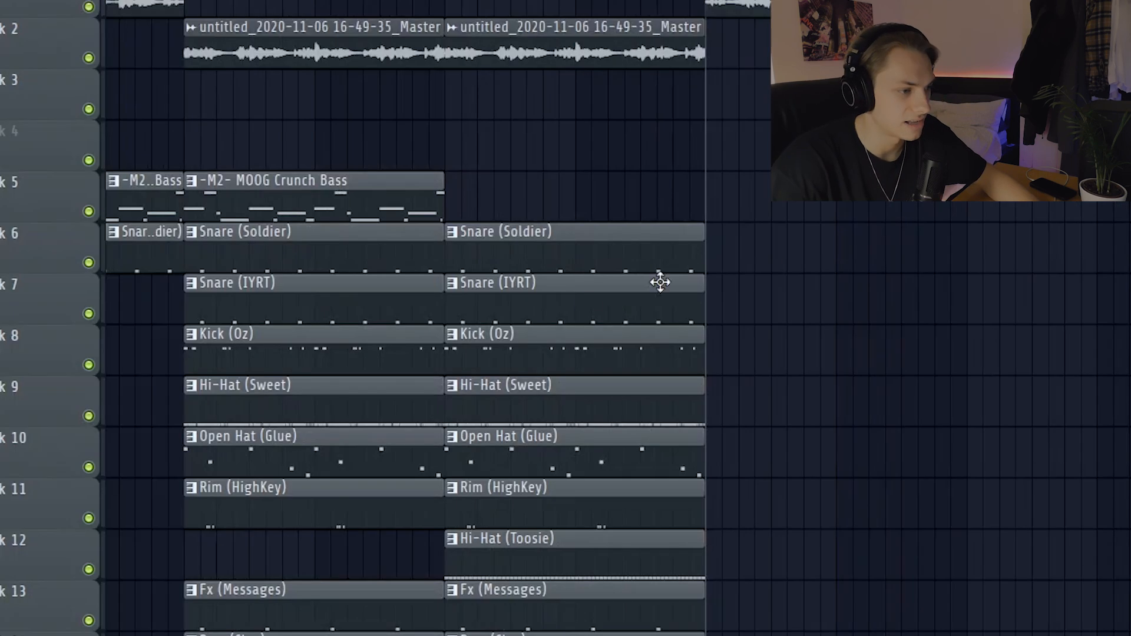
- Duplicate the drum and percussion clips of bar 97 twice, to bars 105 and 113, and clear the selection
left_click_drag(727, 552, 541, 236)
key("ctrl+b")
key("ctrl+b")
key("ctrl+d")
scroll(845, 222, "down", 3)
scroll(798, 522, "up", 4)
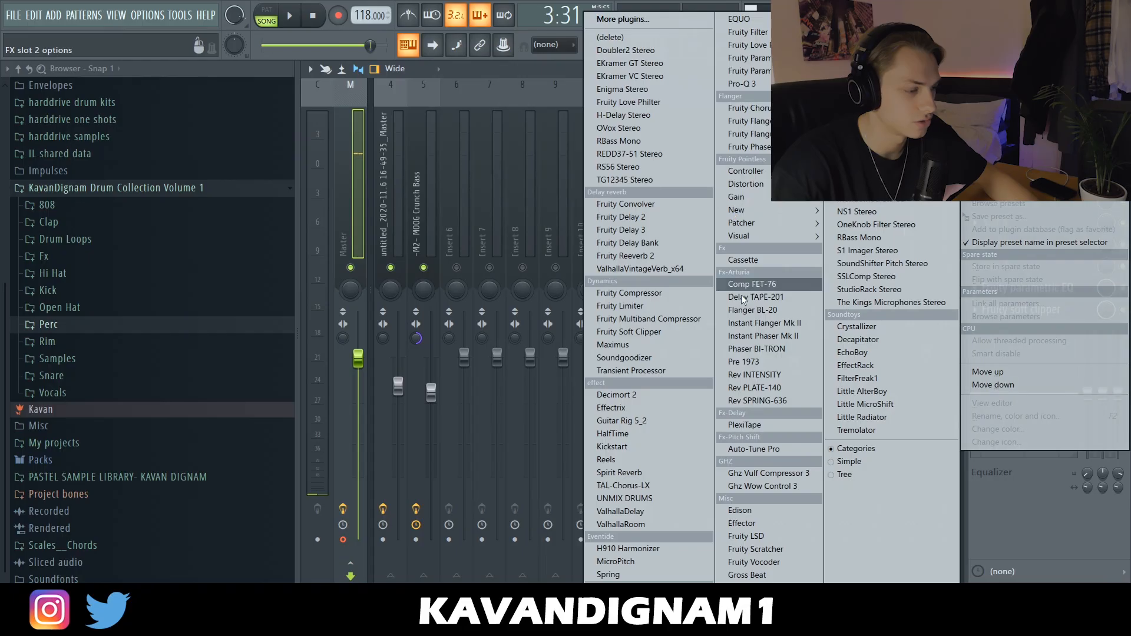
- Load HalfTime into slot 2 of the Master track and create an automation clip for its on/off switch
left_click(613, 434)
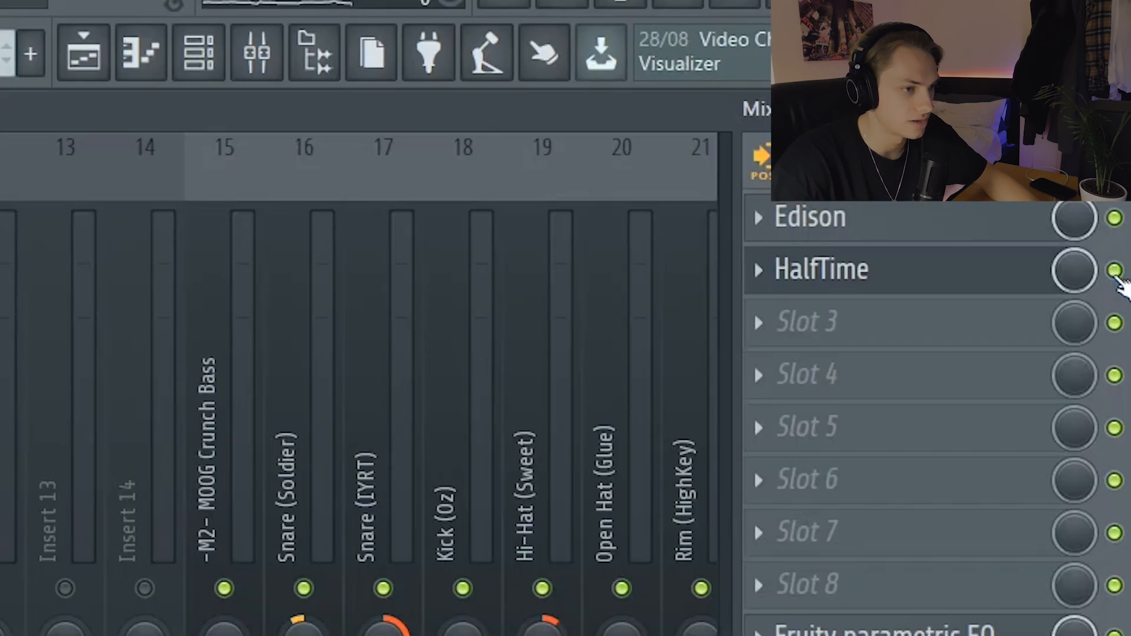
right_click(1110, 270)
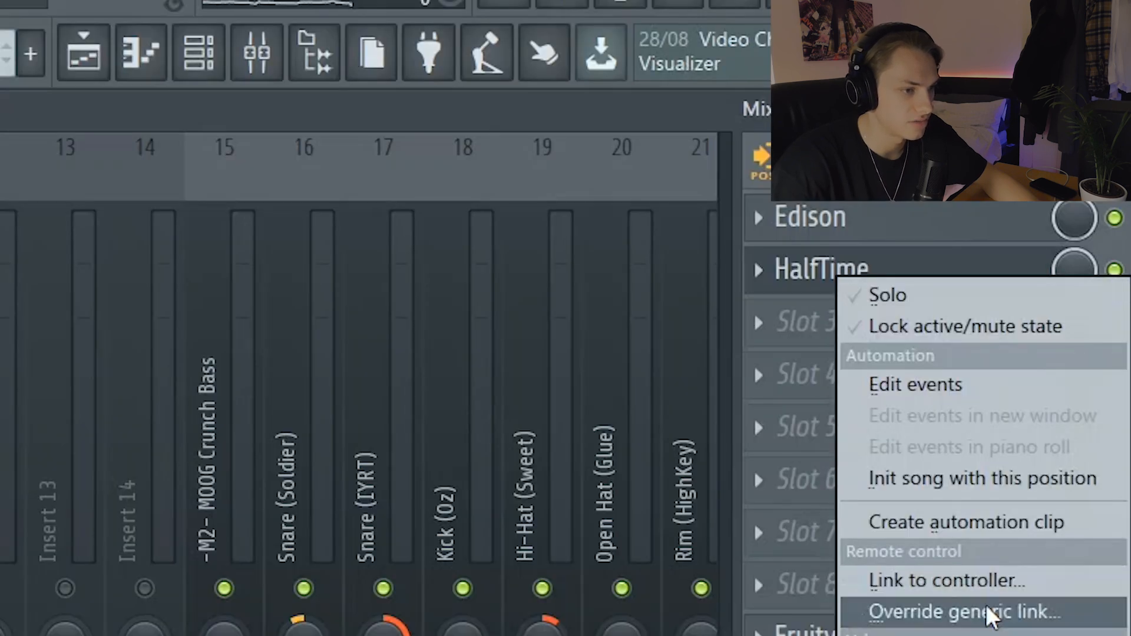
left_click(989, 523)
left_click(89, 53)
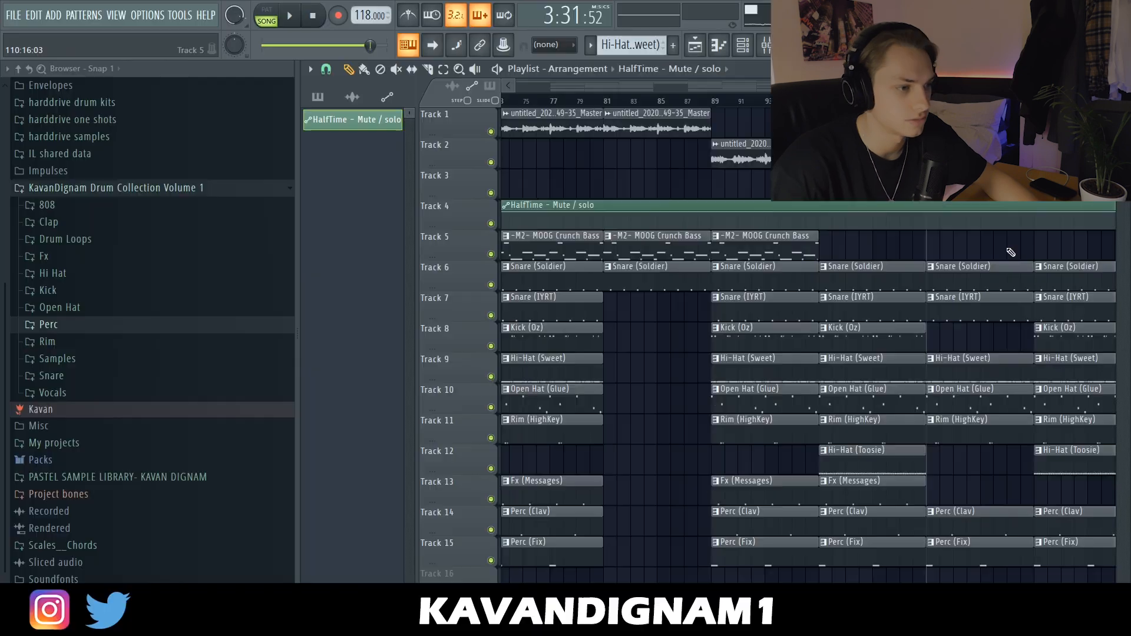
- Add control points at bar 105 of the HalfTime automation clip so the value steps up sharply there
scroll(803, 231, "up", 3)
right_click(790, 216)
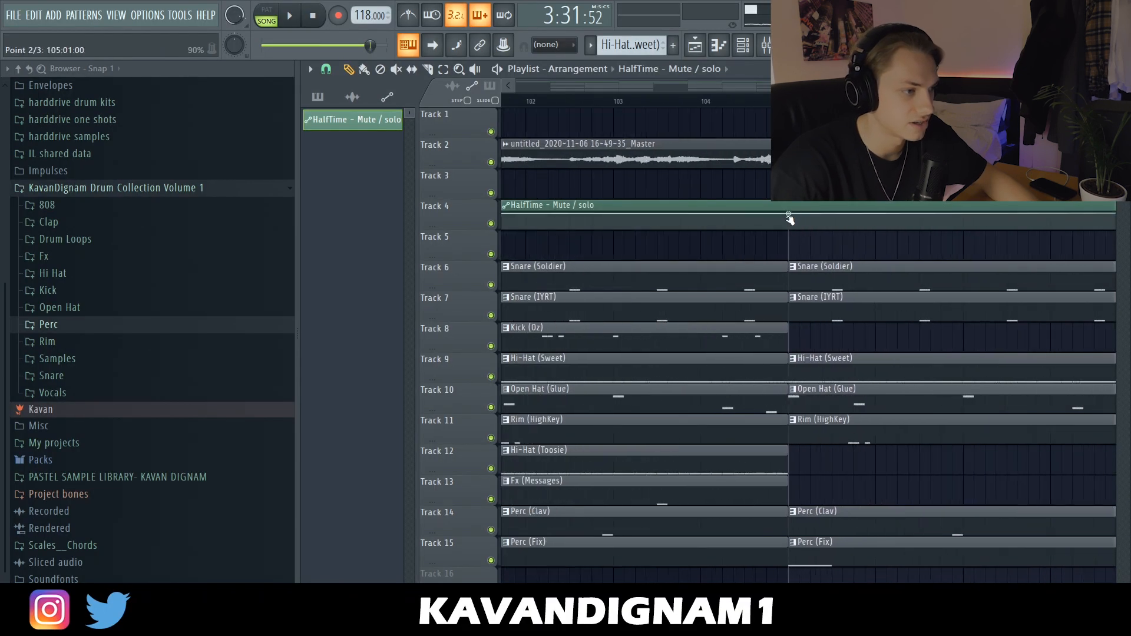
right_click(790, 217)
left_click_drag(790, 217, 797, 251)
scroll(790, 215, "down", 6)
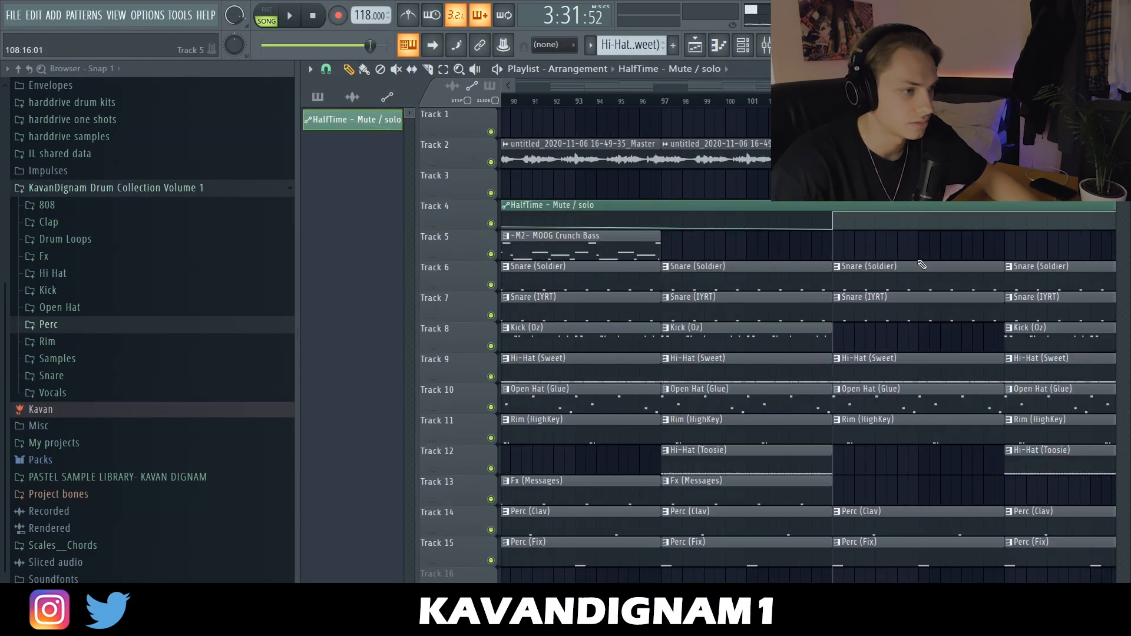
- Play back the ending and lower the start of the HalfTime automation so it stays flat at zero until bar 105
key("space")
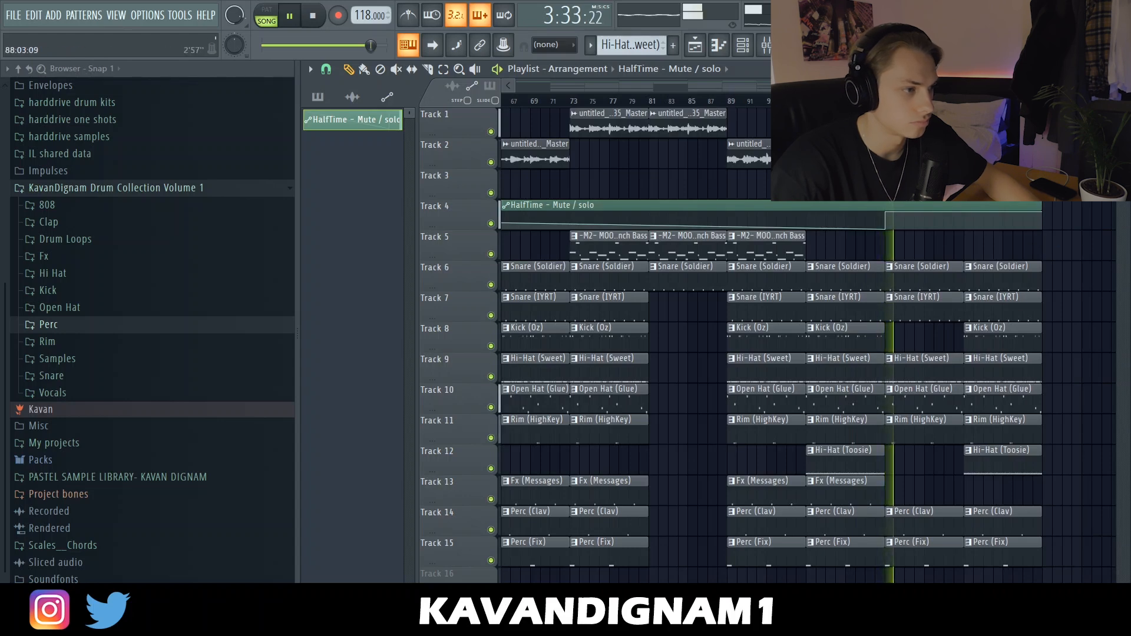
left_click_drag(888, 86, 597, 87)
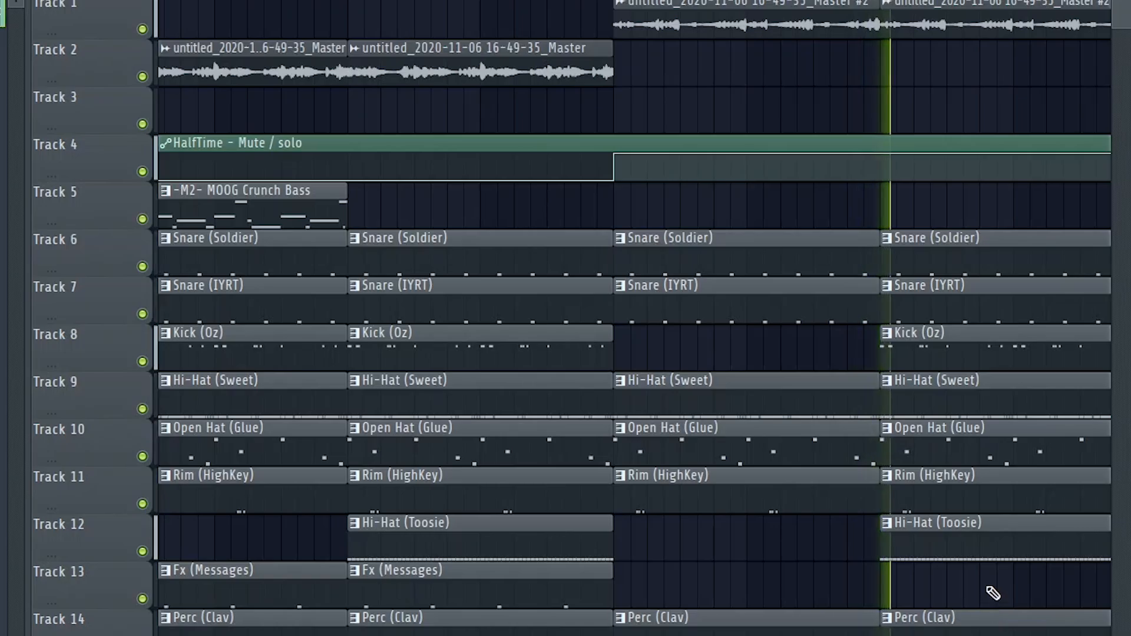
scroll(1040, 491, "down", 3)
scroll(994, 587, "down", 2)
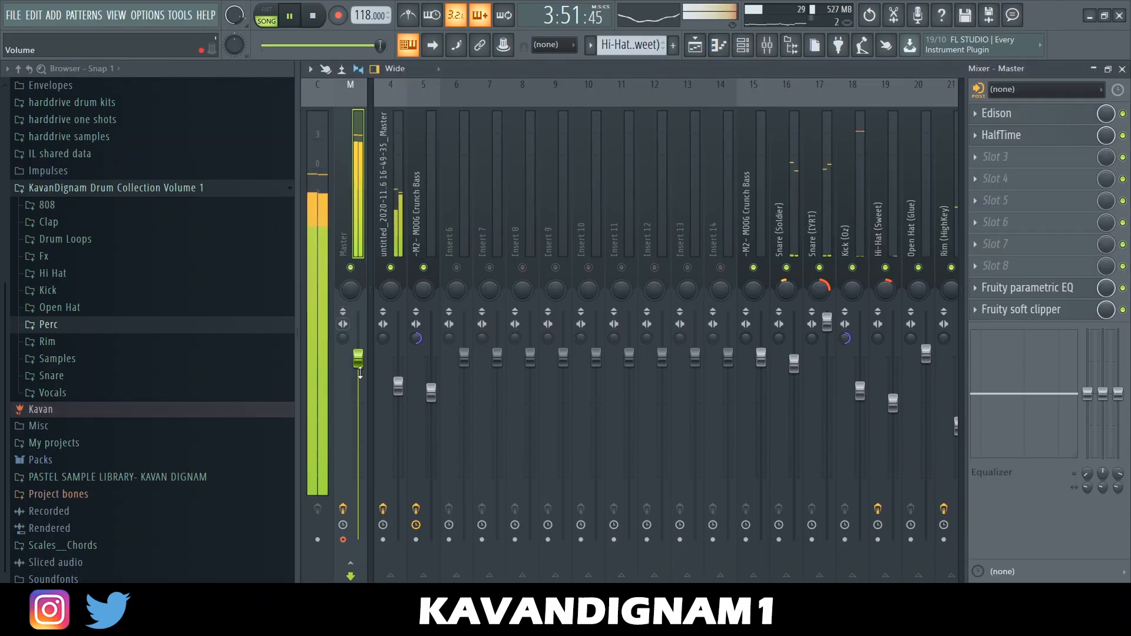
- Create a Master volume automation clip on Track 16 that fades out from bar 105 to the end of the song
right_click(358, 365)
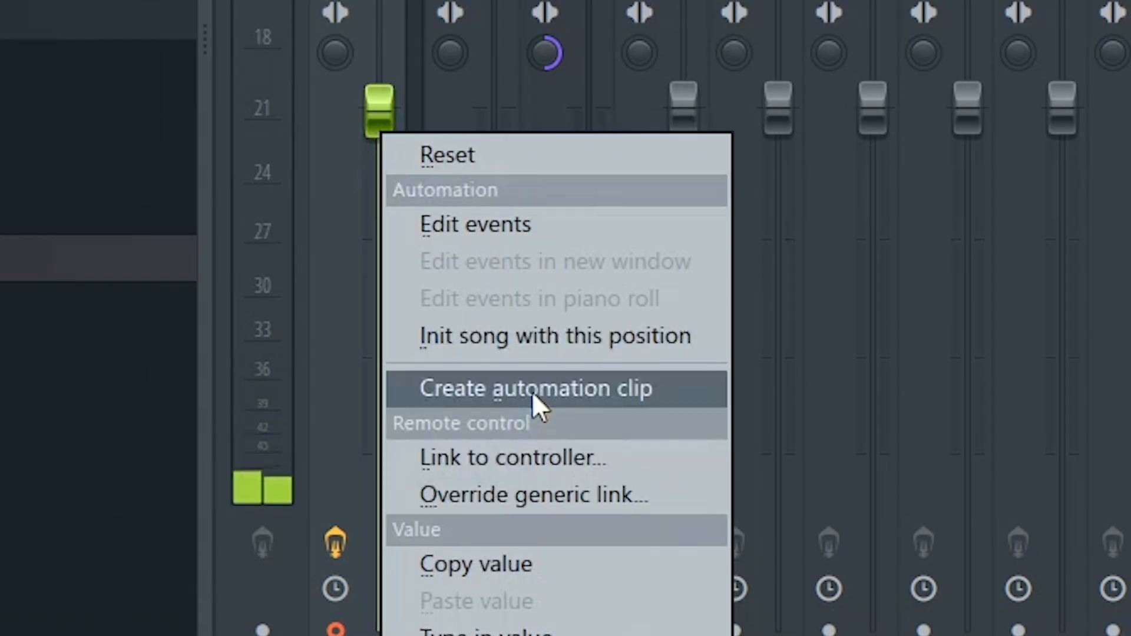
left_click(411, 457)
left_click(695, 46)
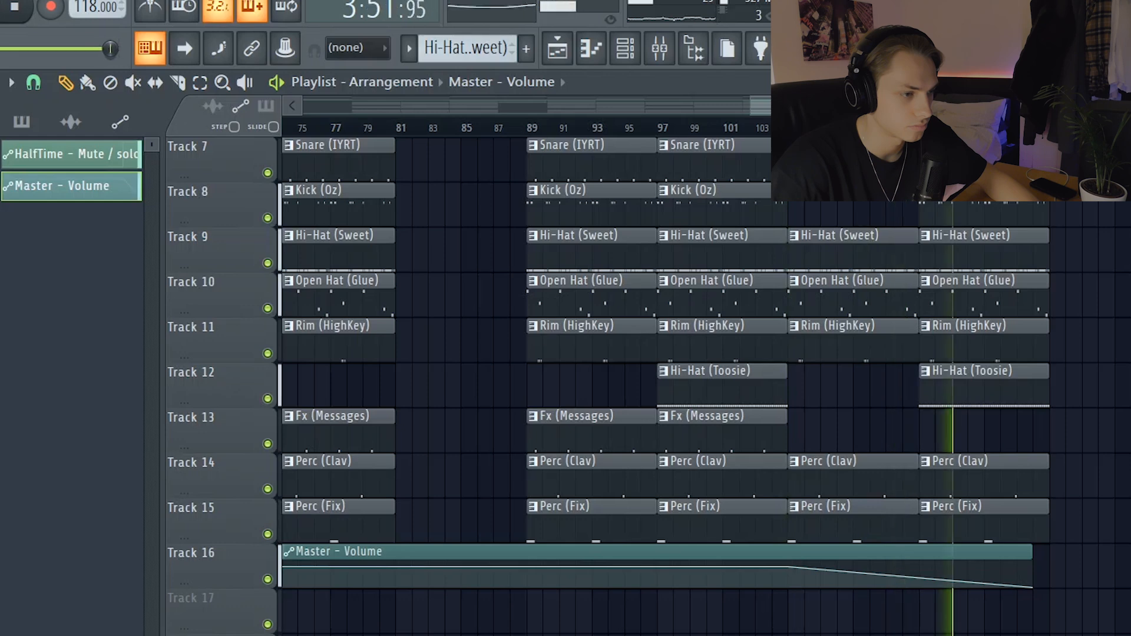
scroll(1074, 393, "up", 5)
scroll(1077, 396, "down", 4)
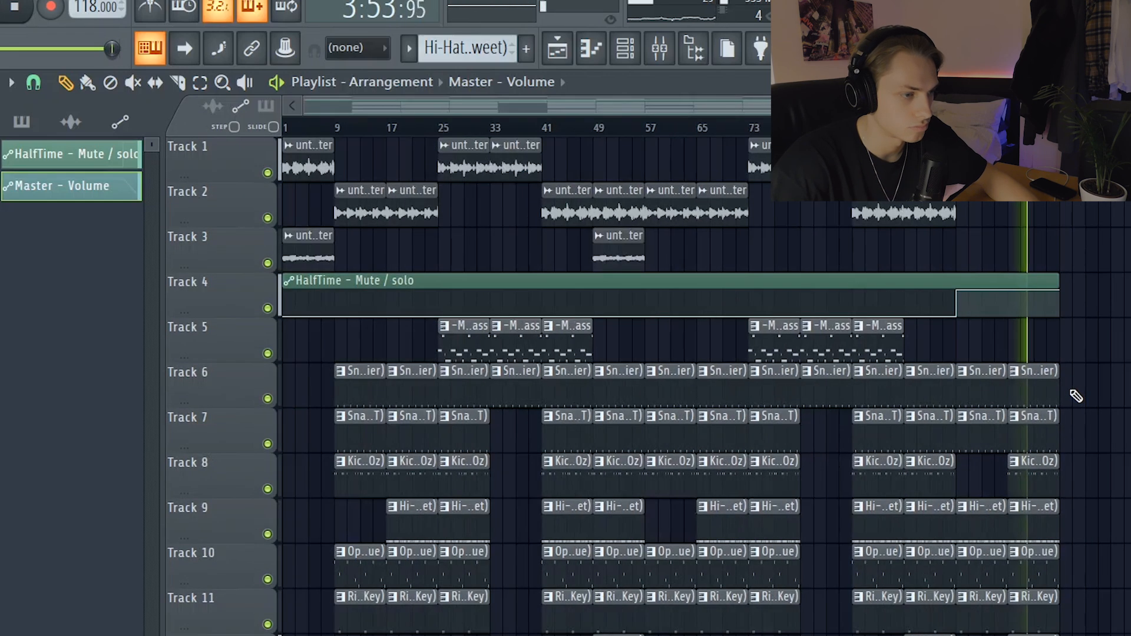